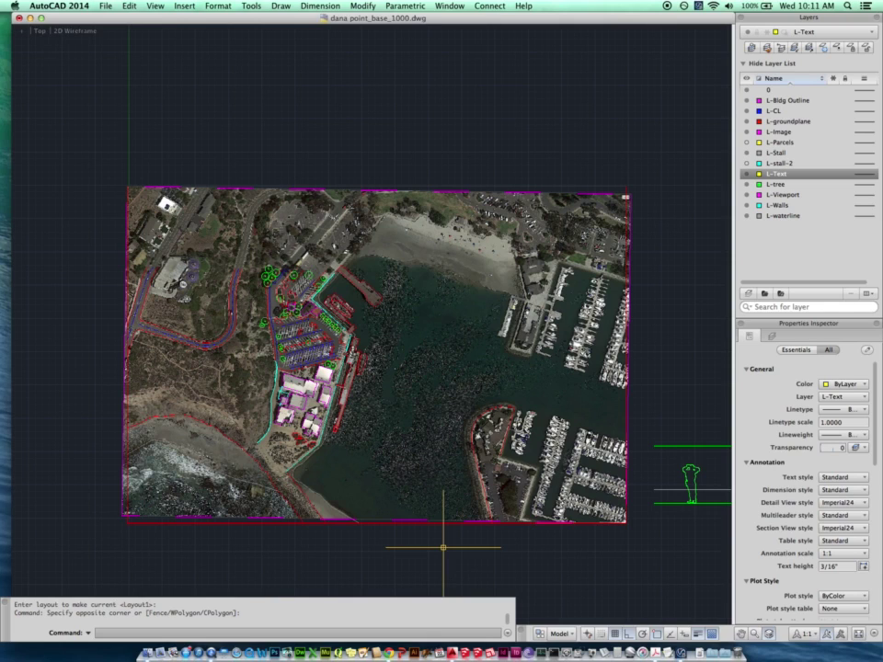
Open Layout1 of the drawing and frame the line-drawing viewport beside the aerial-image viewport.
{"action": "middle_click_drag", "start_coordinate": [529, 515], "coordinate": [481, 487]}
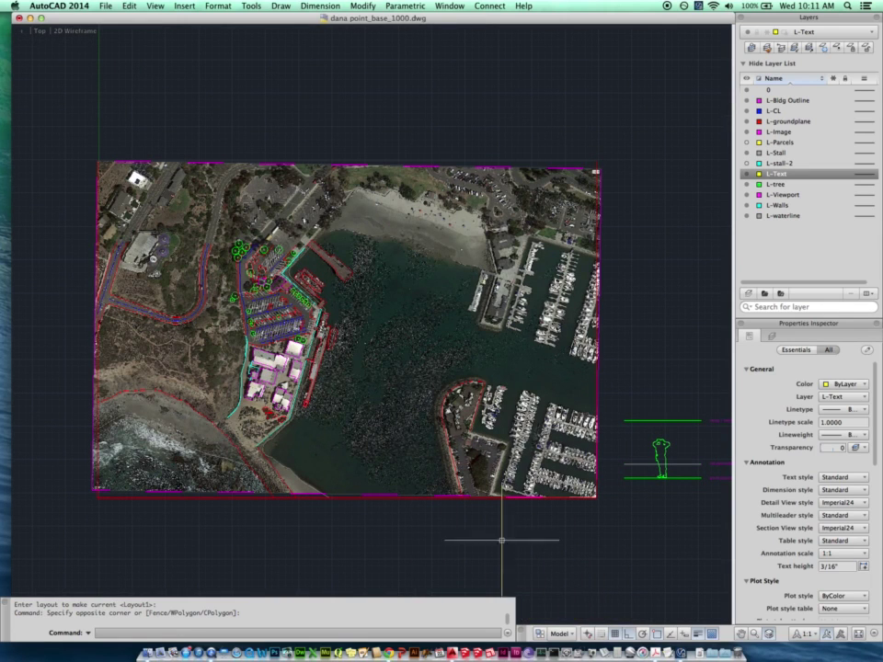
{"action": "left_click", "coordinate": [557, 633]}
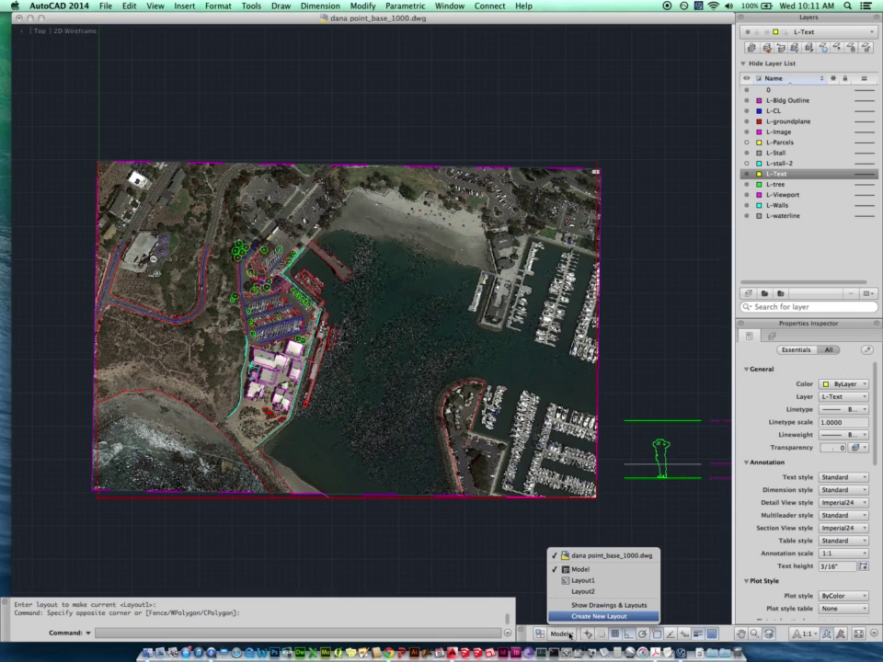
{"action": "left_click", "coordinate": [581, 583]}
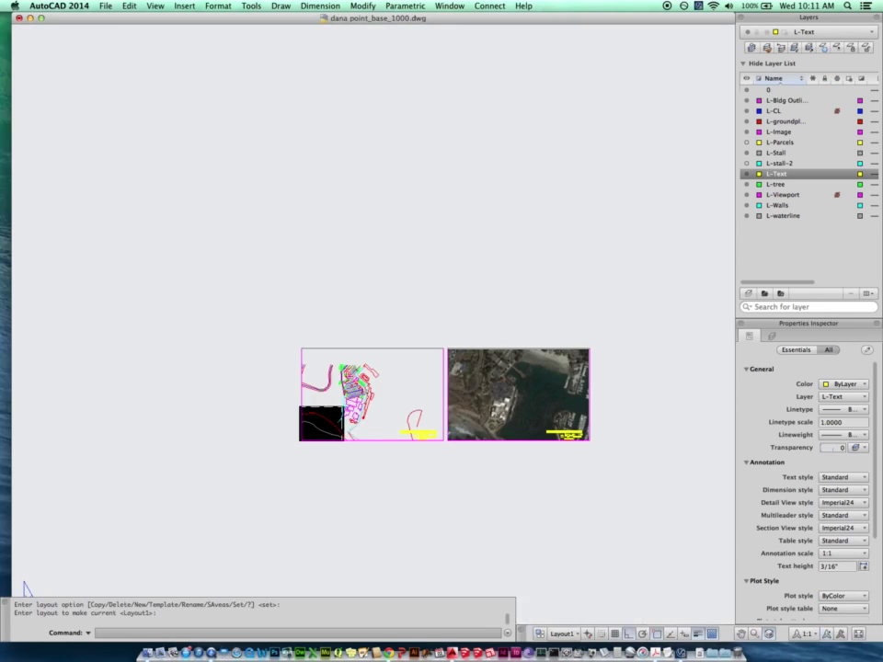
{"action": "scroll", "coordinate": [396, 386], "scroll_direction": "up", "scroll_amount": 4}
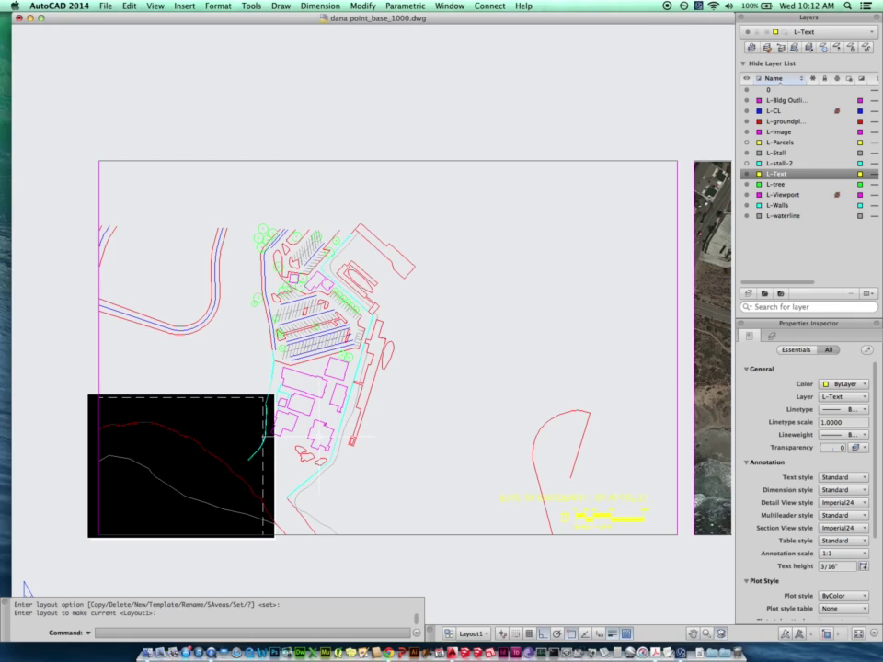
{"action": "middle_click_drag", "start_coordinate": [318, 438], "coordinate": [298, 441]}
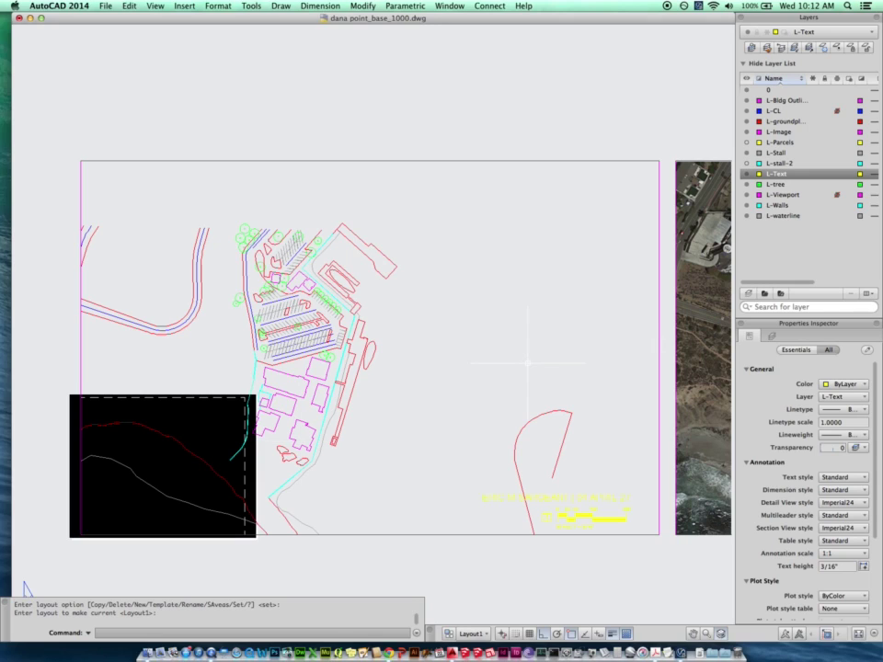
Inspect the plot style tables offered in Layout1's page setup for plotting, keeping Print as displayed, and cancel the plot.
{"action": "type", "text": "t"}
{"action": "key", "text": "Return"}
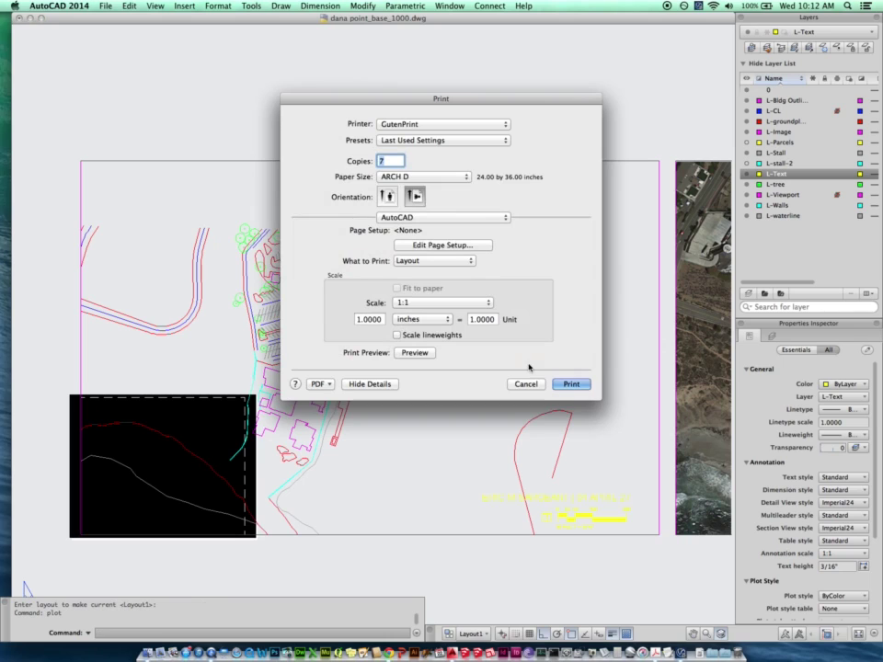
{"action": "left_click", "coordinate": [424, 246]}
{"action": "left_click", "coordinate": [549, 112]}
{"action": "left_click", "coordinate": [552, 59]}
{"action": "left_click", "coordinate": [549, 111]}
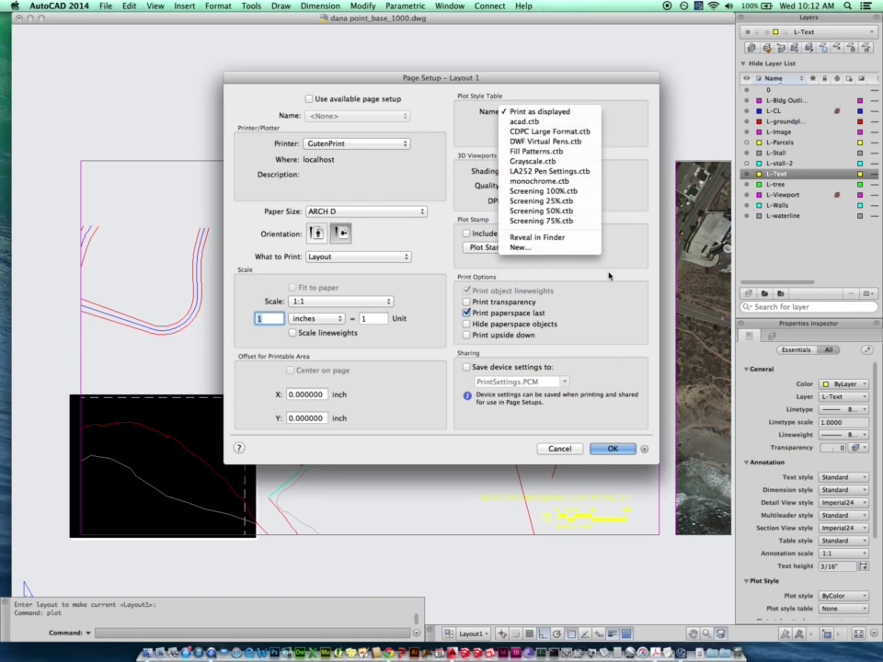
{"action": "left_click", "coordinate": [538, 111]}
{"action": "left_click", "coordinate": [556, 449]}
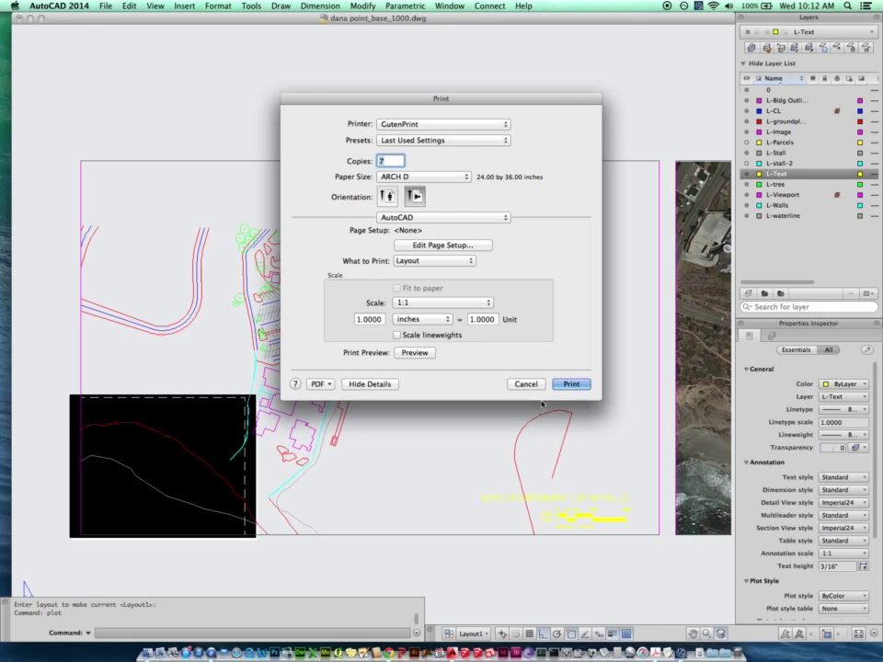
{"action": "left_click", "coordinate": [528, 383]}
Switch to Finder, view CTB PATH MAC.jpg from the 150422_CAD Plot Style Files folder, and close the image.
{"action": "left_click", "coordinate": [142, 648]}
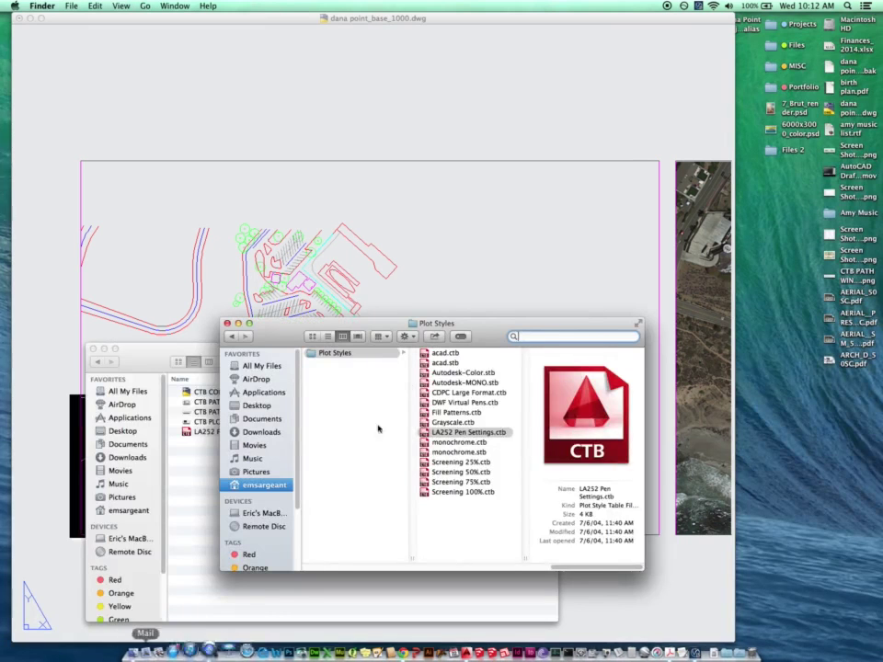
{"action": "left_click_drag", "start_coordinate": [151, 359], "coordinate": [261, 334]}
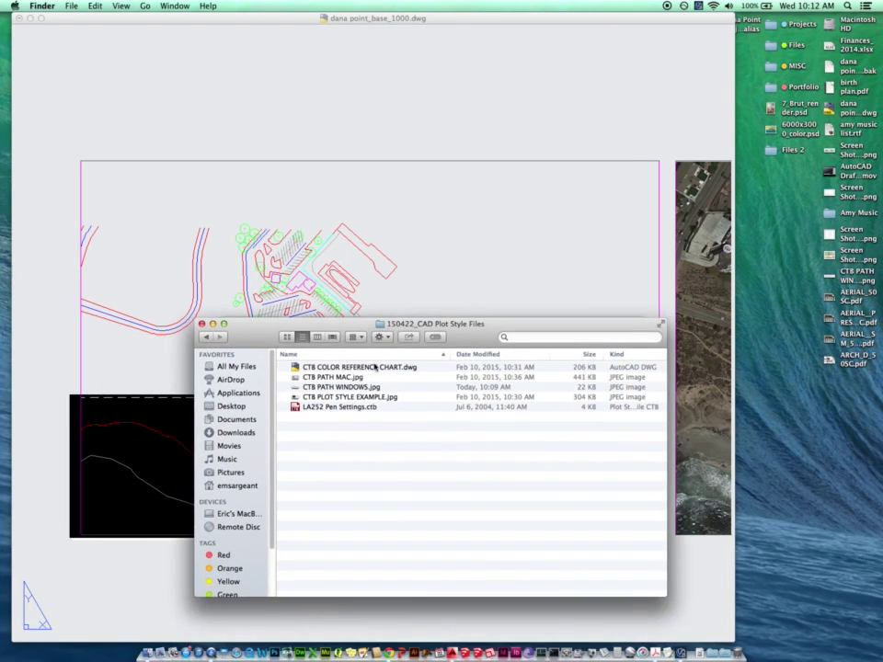
{"action": "left_click", "coordinate": [333, 379]}
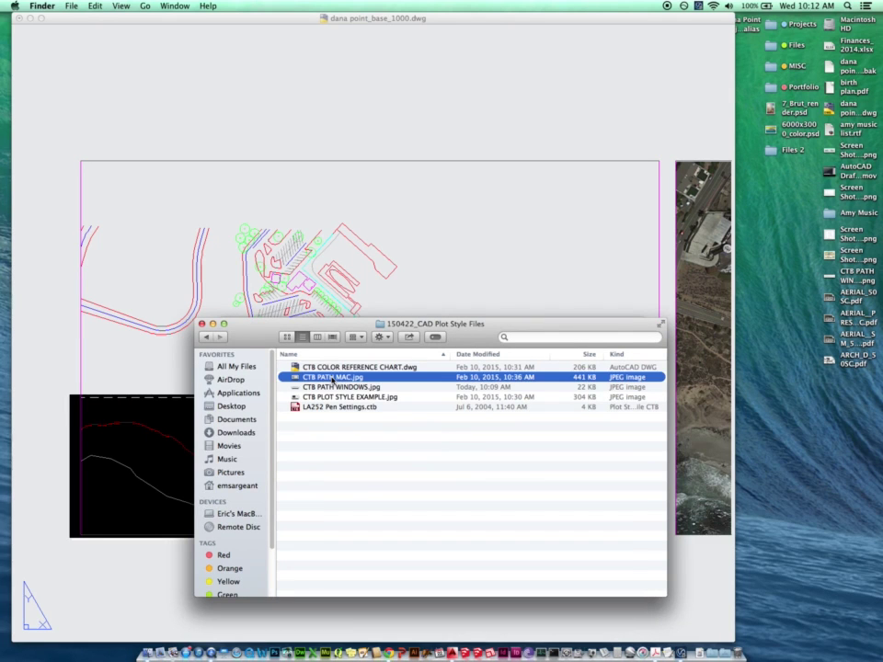
{"action": "double_click", "coordinate": [333, 378]}
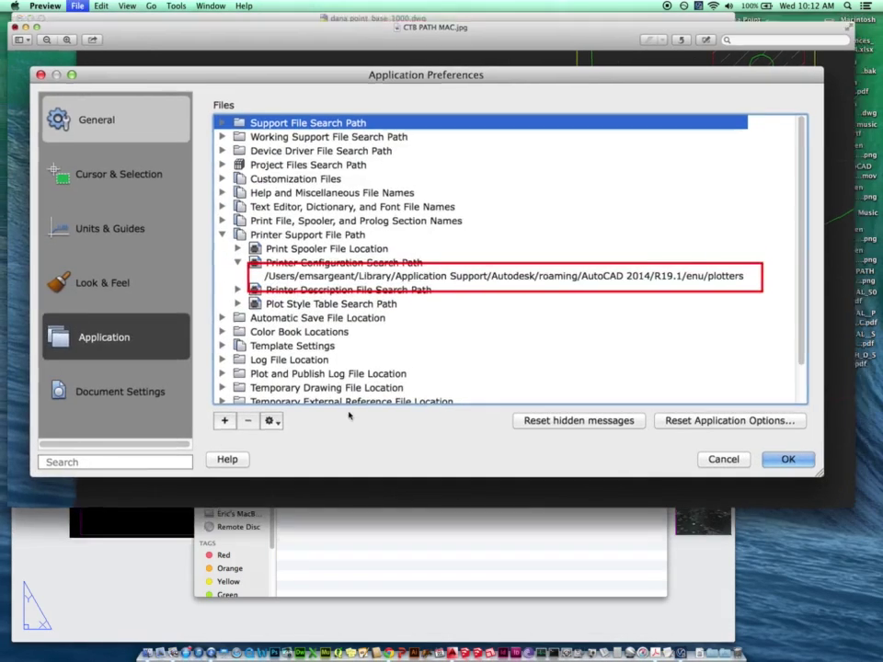
{"action": "key", "text": "super+w"}
View CTB PLOT STYLE EXAMPLE.jpg, examining the plotted line weights for each colour up close before returning to the full image.
{"action": "double_click", "coordinate": [336, 397]}
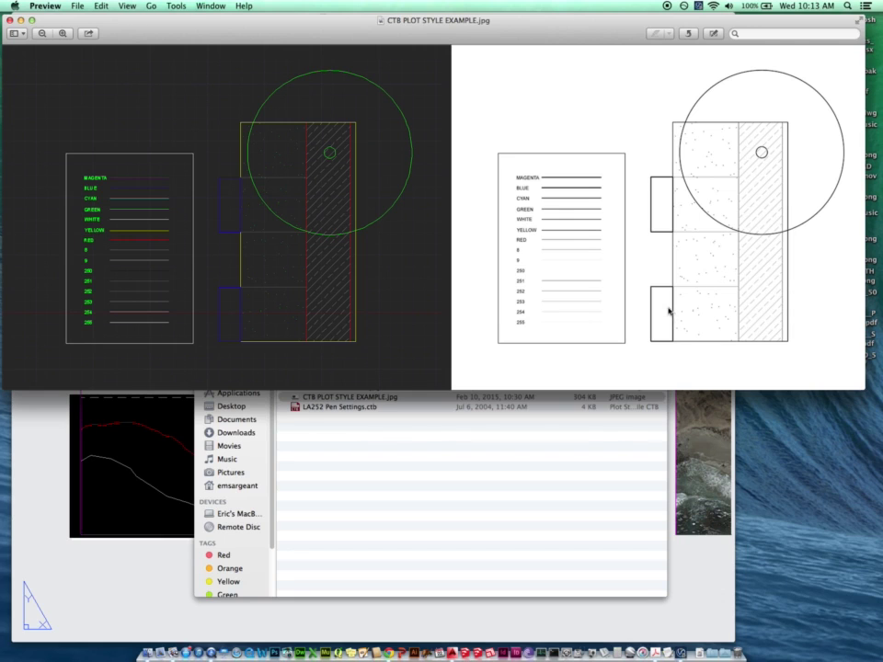
{"action": "left_click", "coordinate": [55, 34]}
{"action": "mouse_move", "coordinate": [628, 386]}
{"action": "left_mouse_down"}
{"action": "mouse_move", "coordinate": [674, 393]}
{"action": "mouse_move", "coordinate": [704, 350]}
{"action": "left_mouse_up"}
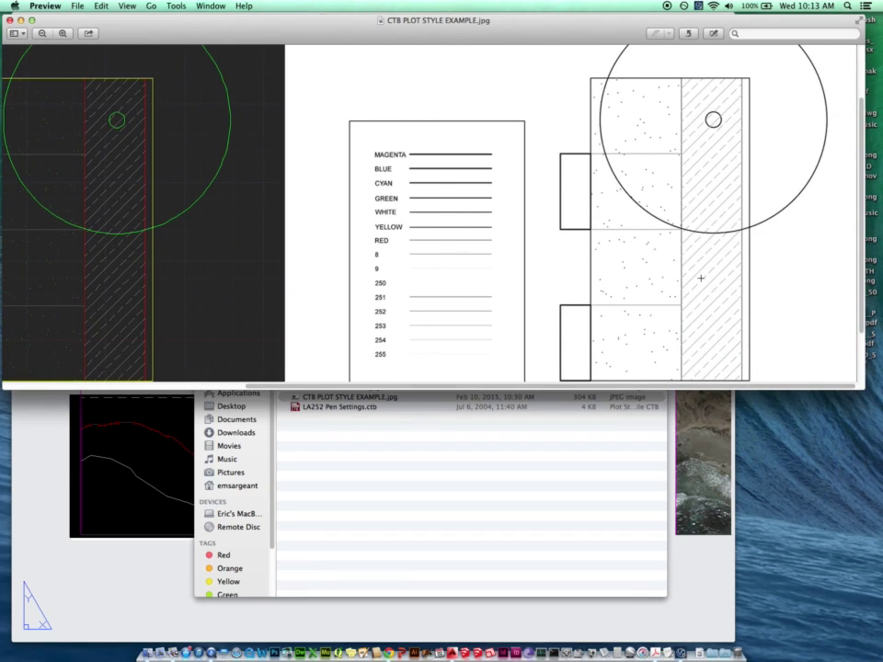
{"action": "scroll", "coordinate": [570, 229], "scroll_direction": "up", "scroll_amount": 3}
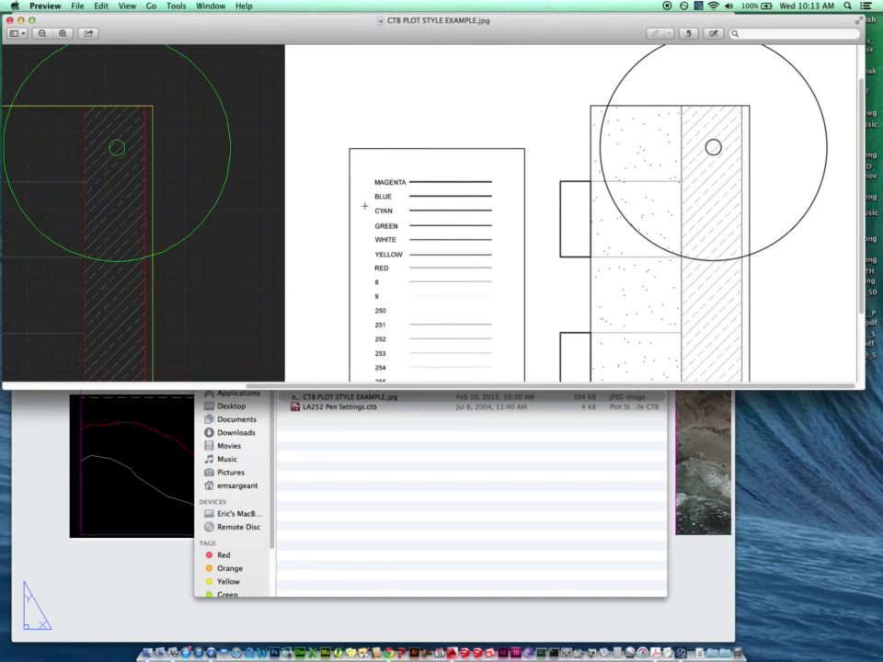
{"action": "scroll", "coordinate": [469, 230], "scroll_direction": "down", "scroll_amount": 5}
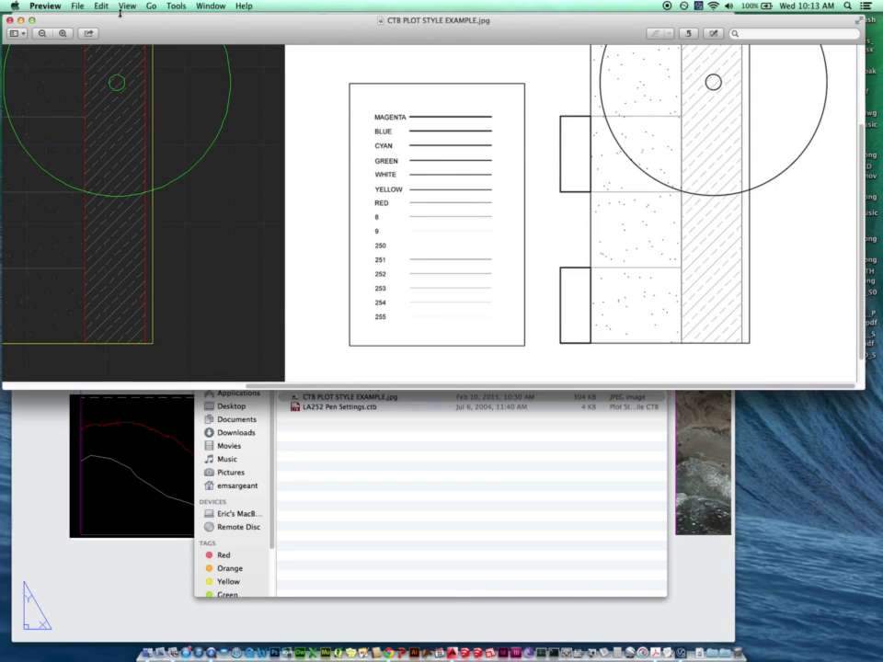
{"action": "left_click", "coordinate": [41, 33]}
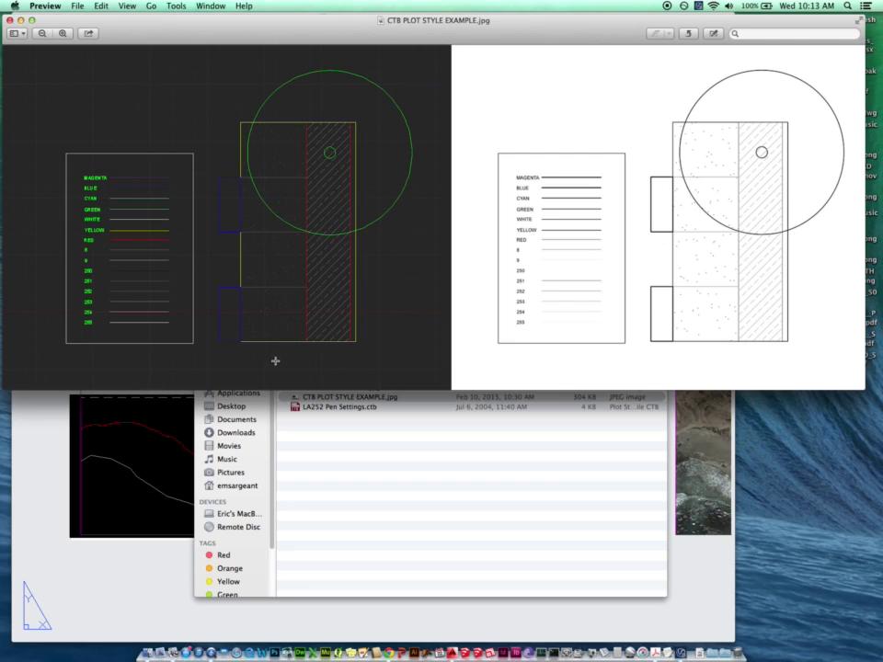
Locate LA252 Pen Settings.ctb in the plot style files folder and compare it with the plot style example image.
{"action": "left_click", "coordinate": [361, 447]}
{"action": "left_click", "coordinate": [333, 411]}
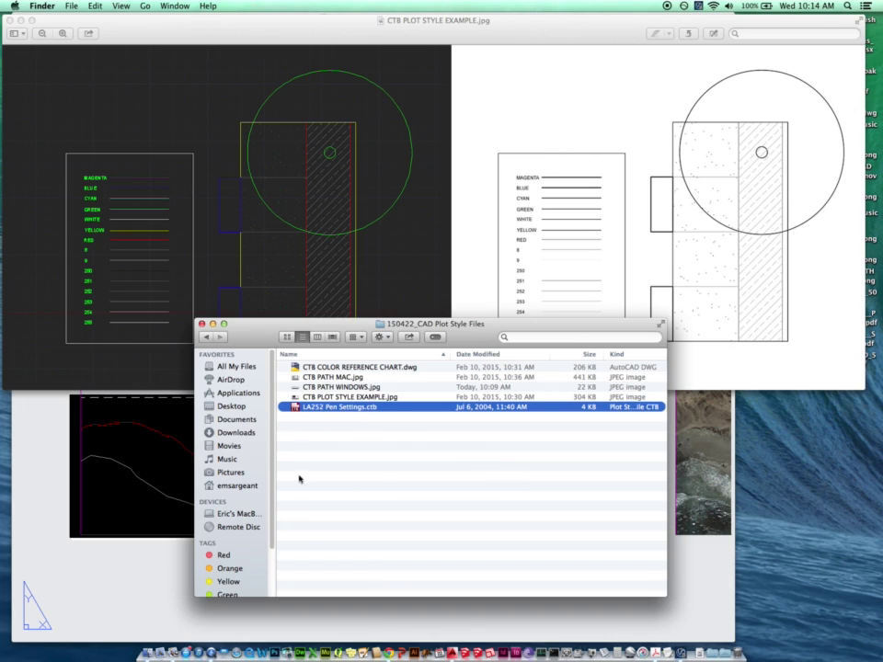
{"action": "left_click", "coordinate": [385, 273]}
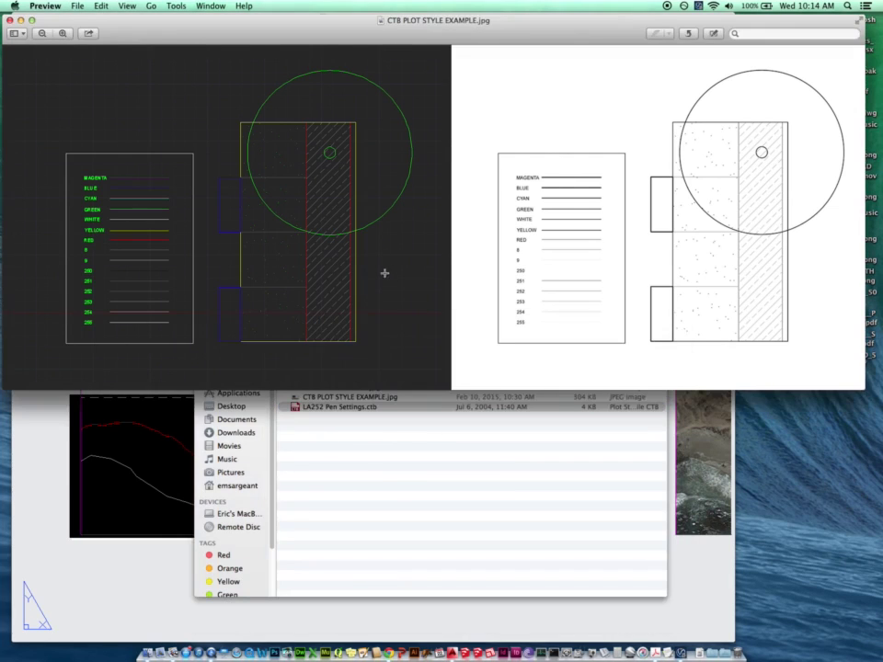
{"action": "left_click", "coordinate": [370, 508]}
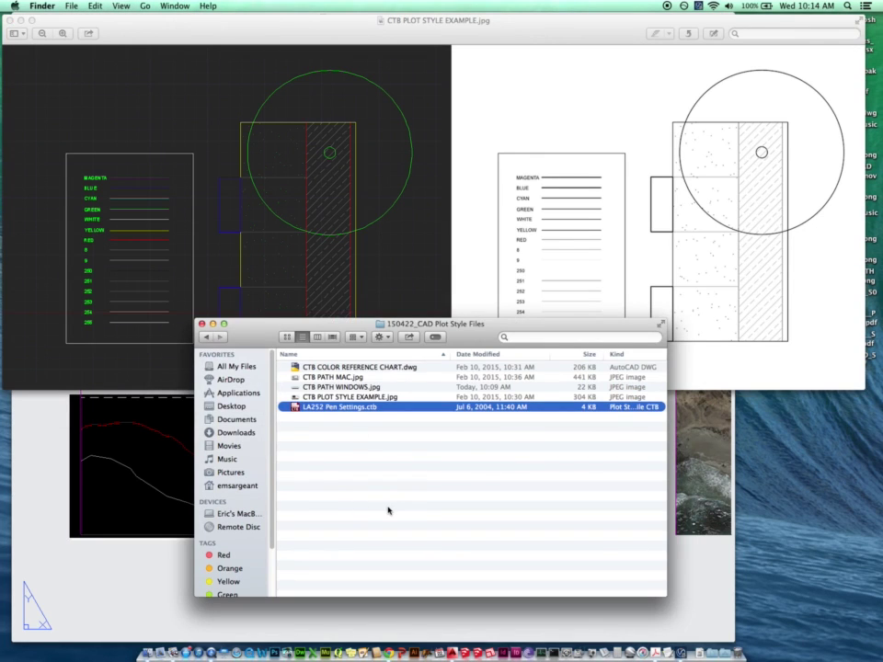
Review the printer configuration search path in CTB PATH MAC.jpg again and close the image.
{"action": "double_click", "coordinate": [327, 376]}
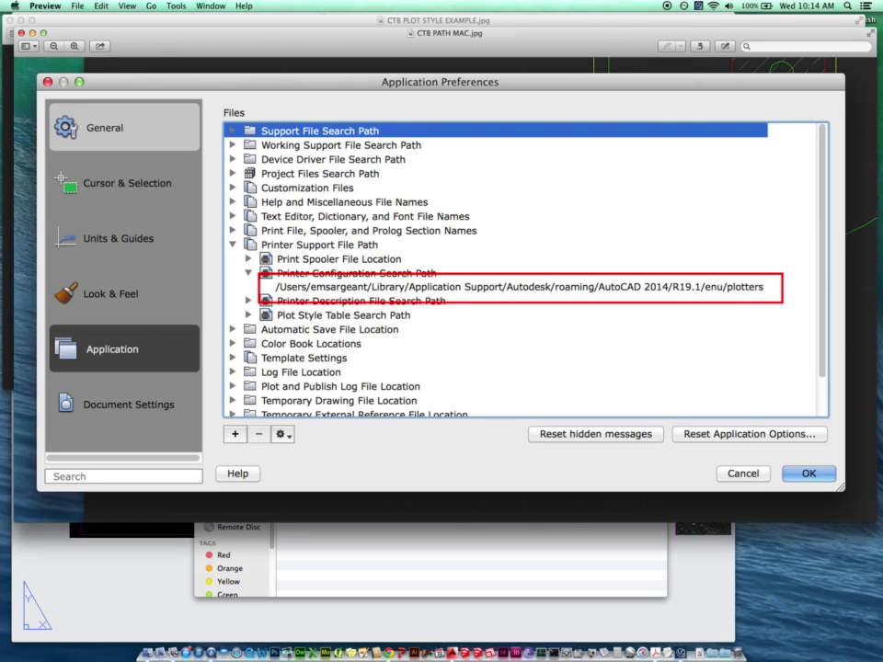
{"action": "left_click", "coordinate": [21, 33]}
{"action": "left_click", "coordinate": [375, 450]}
View the Windows plot styles path in CTB PATH WINDOWS.jpg and place its window over the middle of the example image.
{"action": "left_click", "coordinate": [347, 377]}
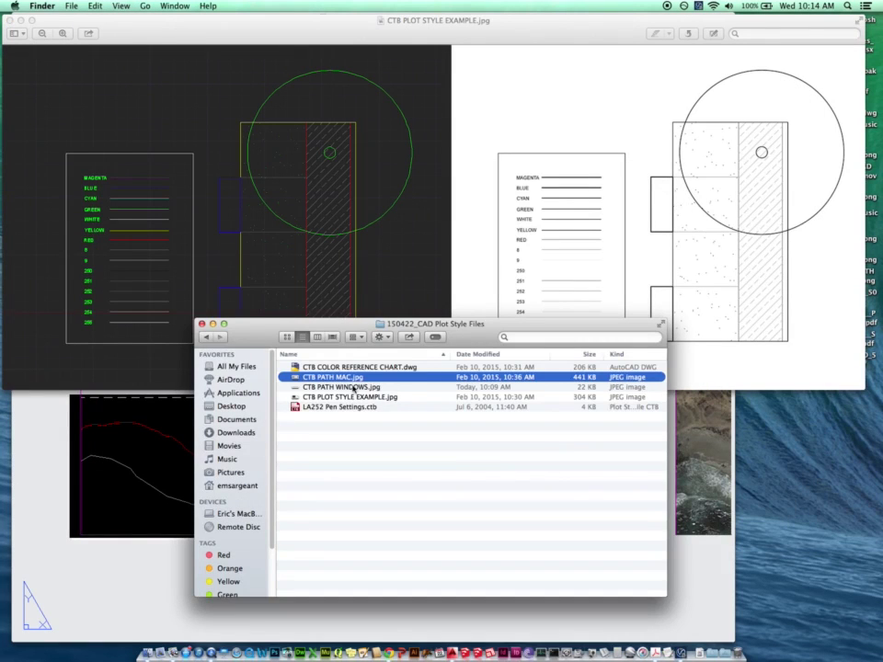
{"action": "double_click", "coordinate": [352, 387]}
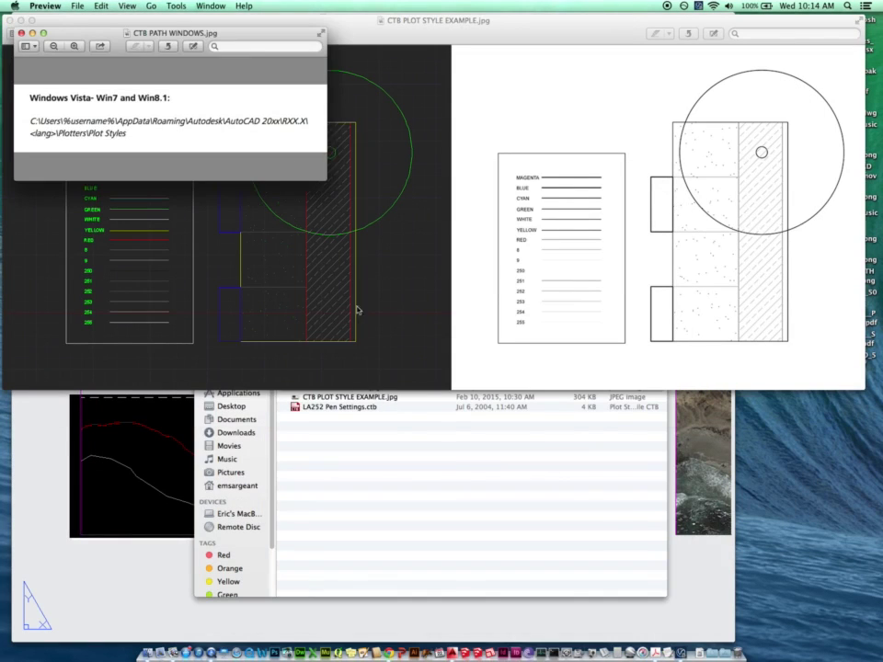
{"action": "left_click_drag", "start_coordinate": [220, 26], "coordinate": [437, 262]}
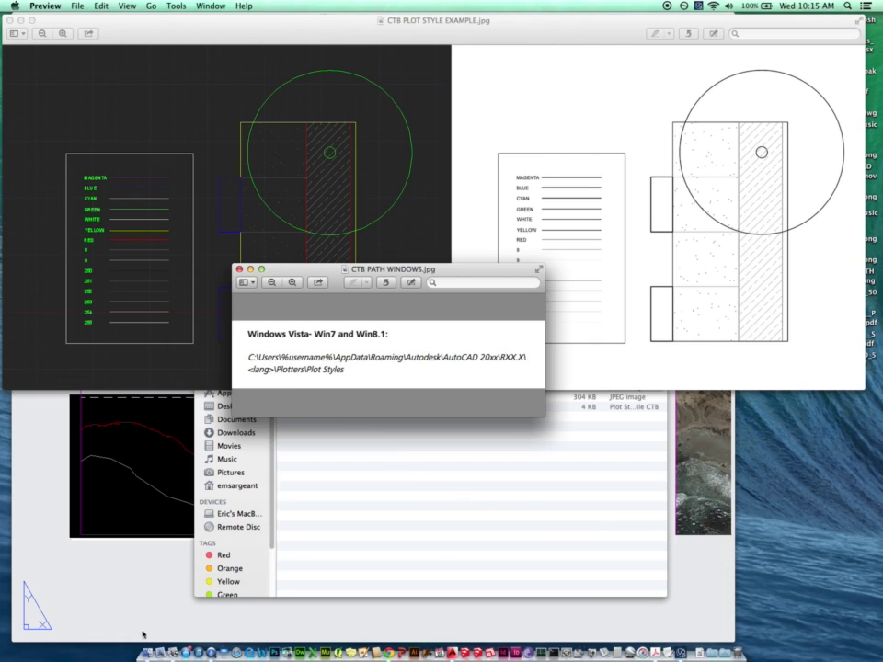
In Finder, trace the Plot Styles folder's path from Library through Application Support, Autodesk, AutoCAD 2014, R19.1, enu and Plotters.
{"action": "left_click", "coordinate": [147, 653]}
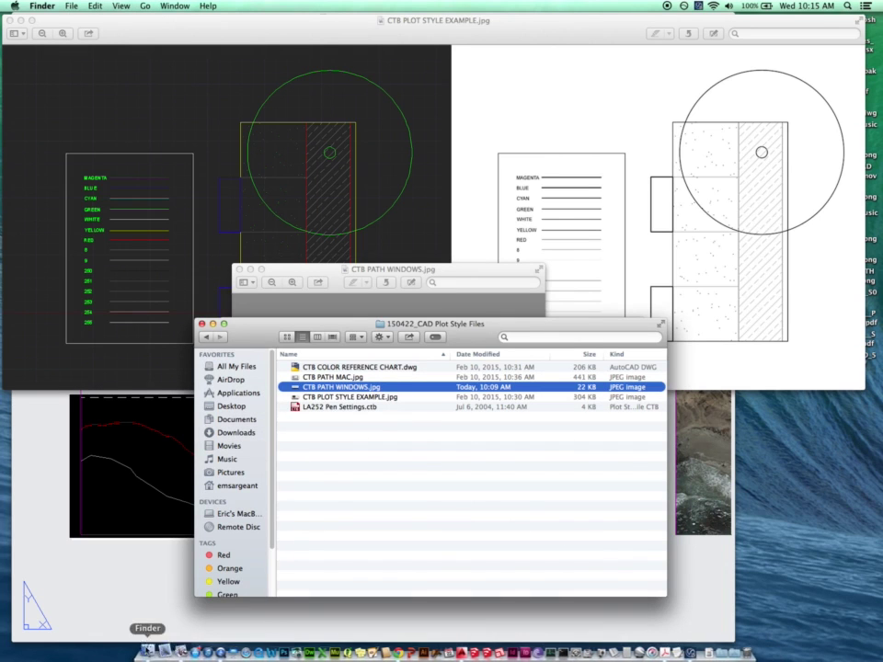
{"action": "left_click_drag", "start_coordinate": [482, 330], "coordinate": [518, 353]}
{"action": "left_click", "coordinate": [493, 329]}
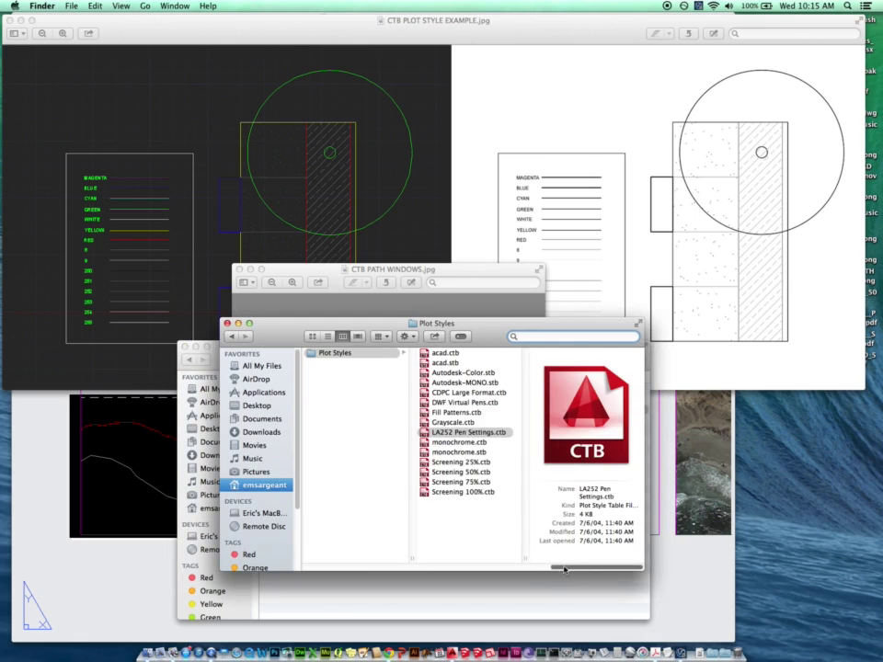
{"action": "left_click_drag", "start_coordinate": [544, 572], "coordinate": [315, 552]}
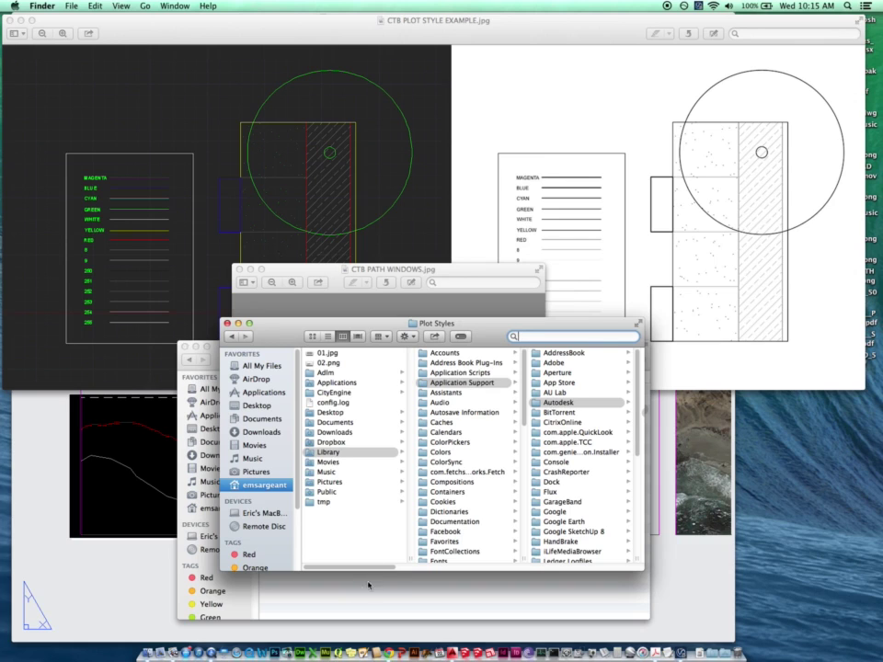
{"action": "left_click_drag", "start_coordinate": [386, 567], "coordinate": [493, 567]}
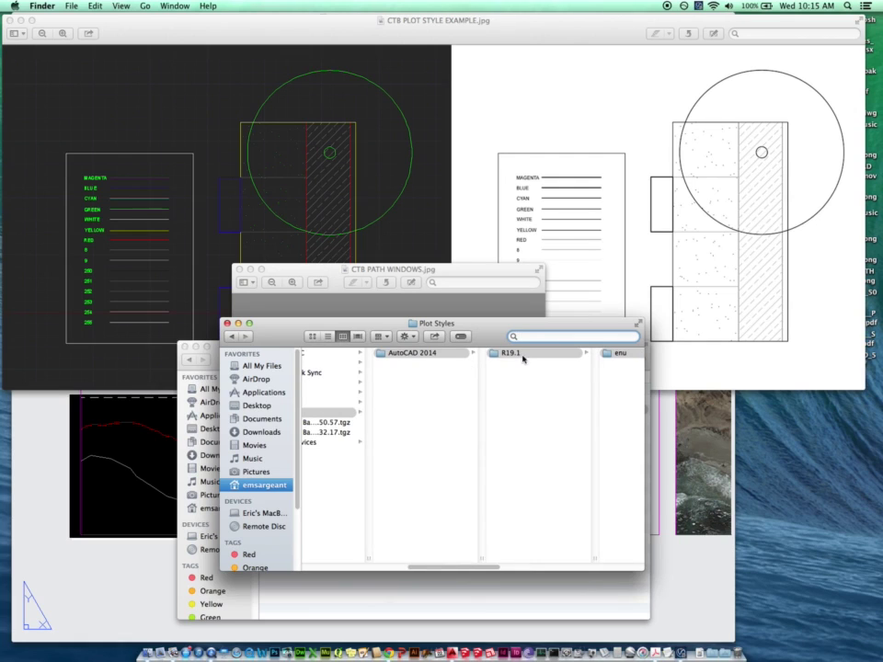
{"action": "left_click_drag", "start_coordinate": [482, 568], "coordinate": [565, 564]}
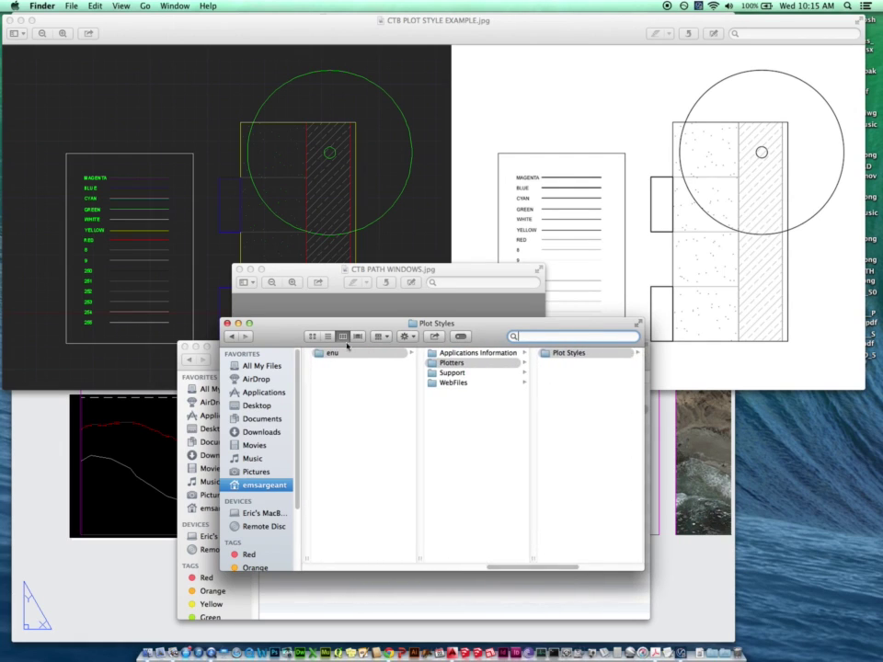
{"action": "left_click", "coordinate": [557, 357]}
{"action": "left_click_drag", "start_coordinate": [528, 566], "coordinate": [579, 566]}
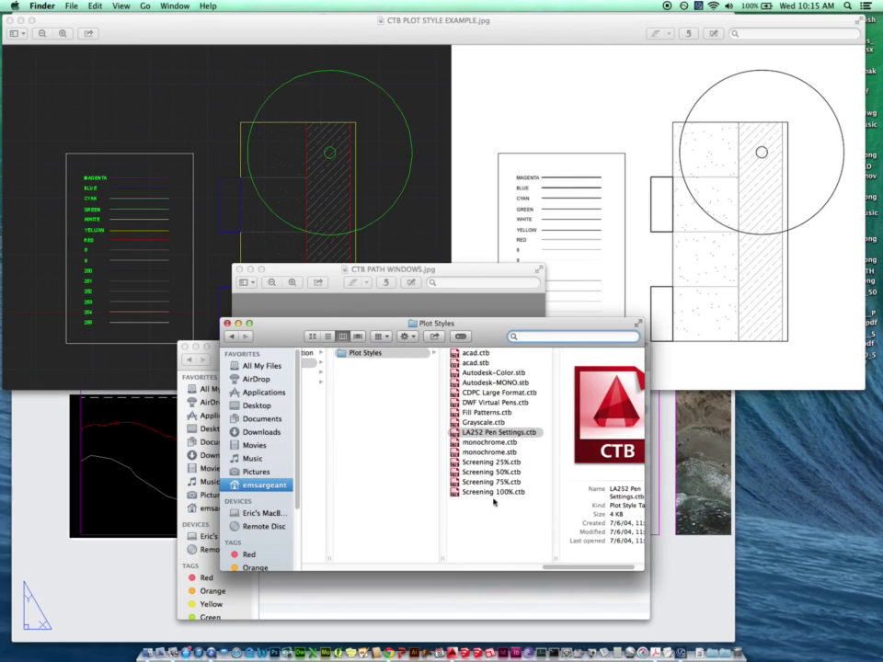
Select LA252 Pen Settings.ctb in the Plot Styles folder and move that window clear of the source folder's window.
{"action": "left_click", "coordinate": [477, 433]}
{"action": "left_click", "coordinate": [463, 432]}
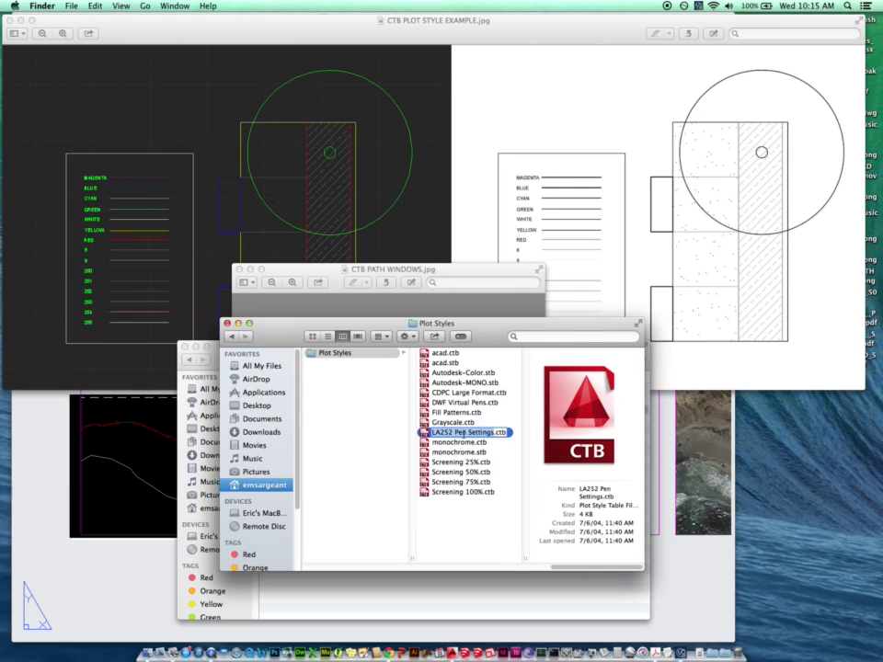
{"action": "left_click", "coordinate": [425, 432]}
{"action": "left_click_drag", "start_coordinate": [353, 325], "coordinate": [412, 317]}
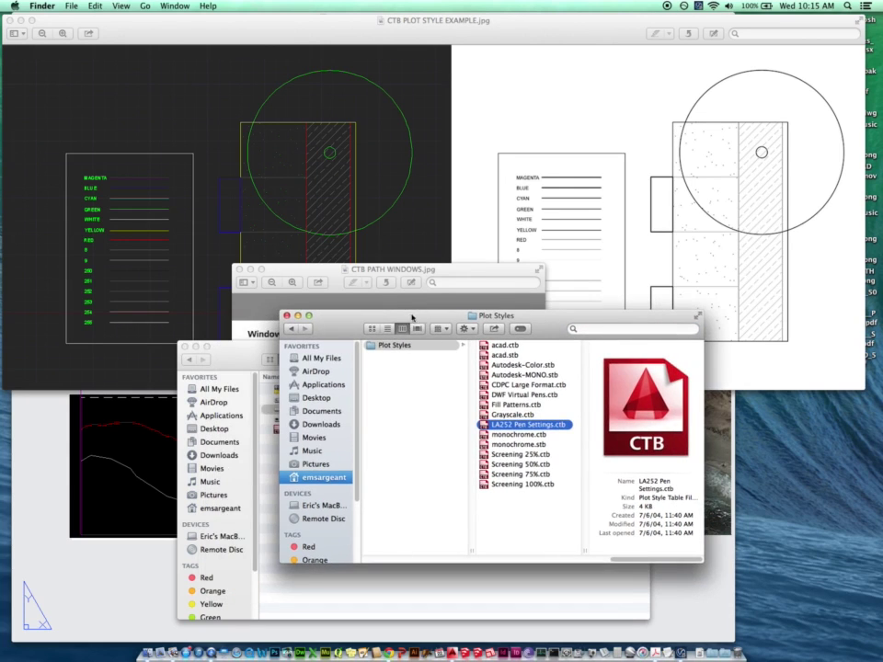
Transfer LA252 Pen Settings.ctb from the 150422_CAD Plot Style Files folder to the Plot Styles folder, keeping both windows accessible.
{"action": "left_click", "coordinate": [270, 462]}
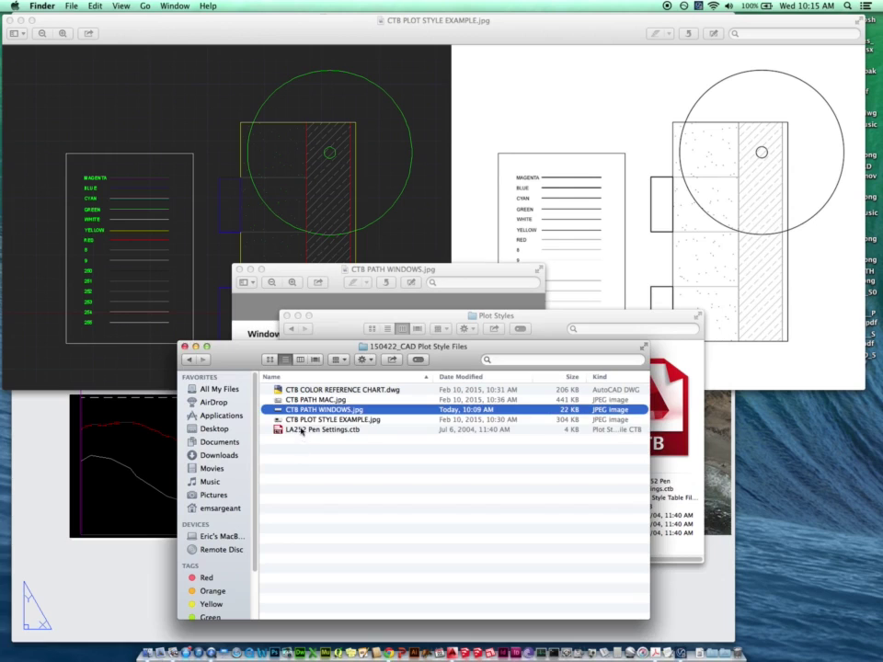
{"action": "left_click", "coordinate": [320, 430]}
{"action": "left_click_drag", "start_coordinate": [451, 361], "coordinate": [428, 402]}
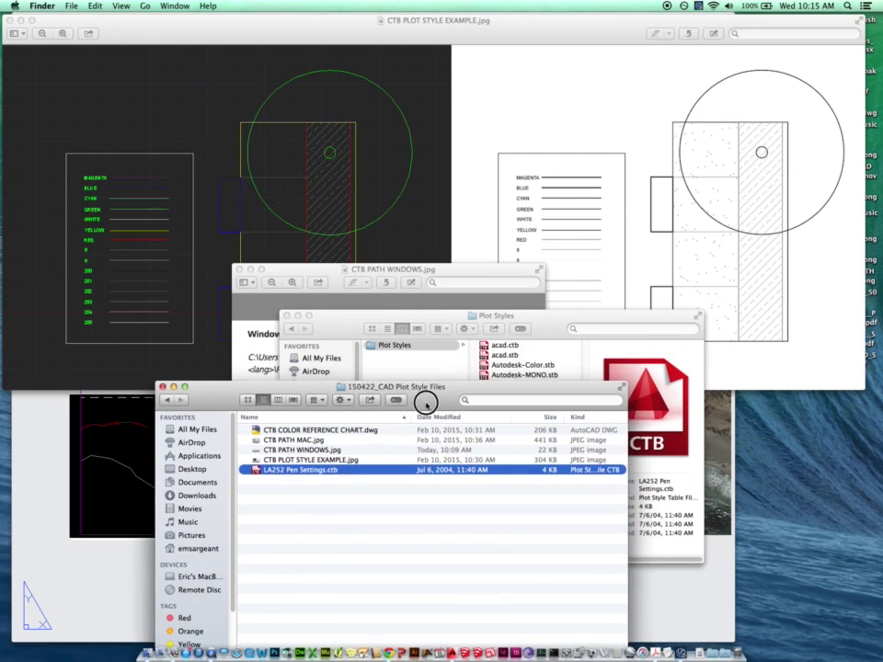
{"action": "left_click_drag", "start_coordinate": [324, 474], "coordinate": [505, 344]}
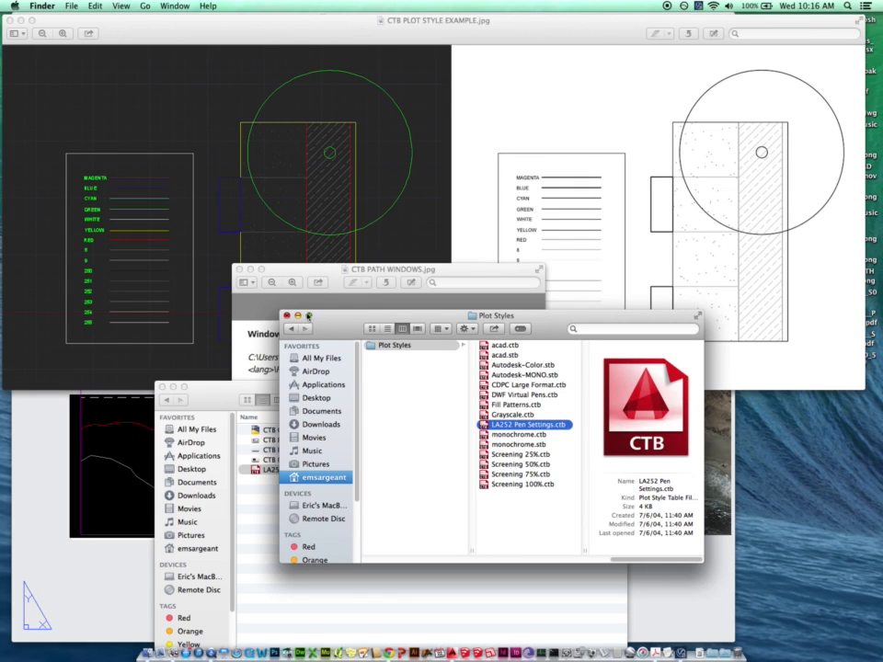
Switch to AutoCAD and look up the Printer Configuration Search Path under Printer Support File Path in the application preferences.
{"action": "left_click", "coordinate": [109, 536]}
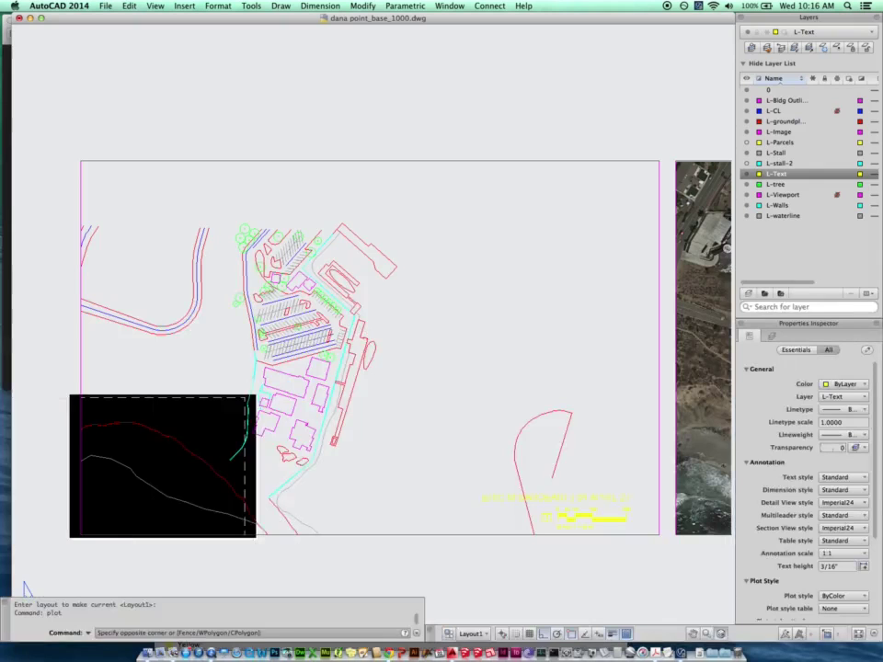
{"action": "key", "text": "Escape"}
{"action": "key", "text": "Escape"}
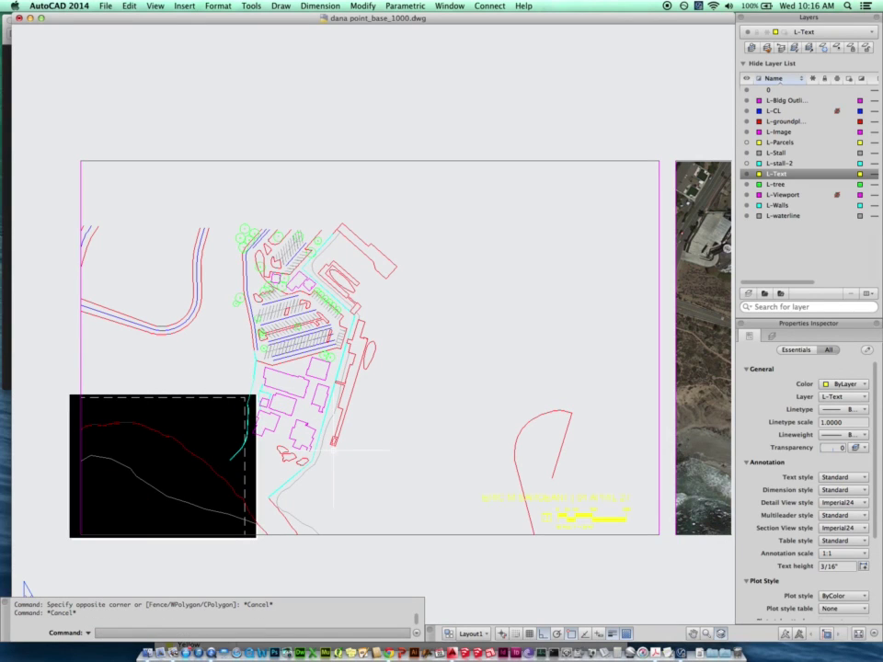
{"action": "key", "text": "Return"}
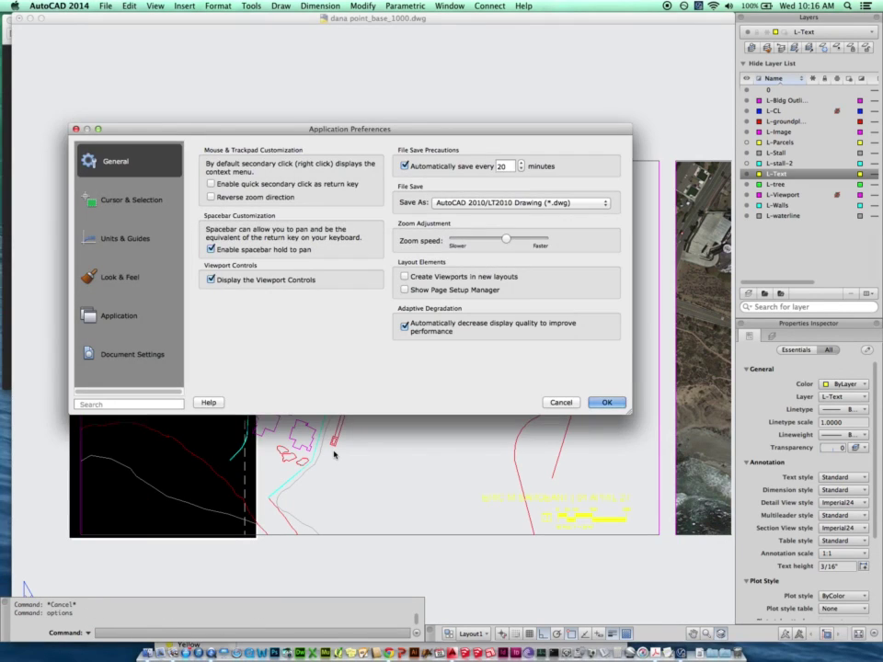
{"action": "left_click", "coordinate": [130, 321]}
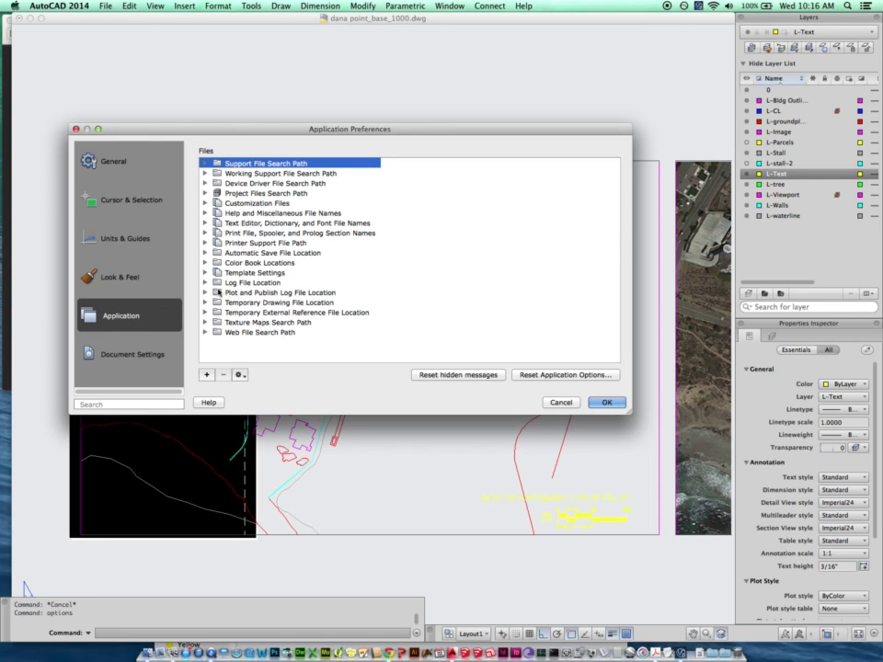
{"action": "left_click", "coordinate": [205, 244]}
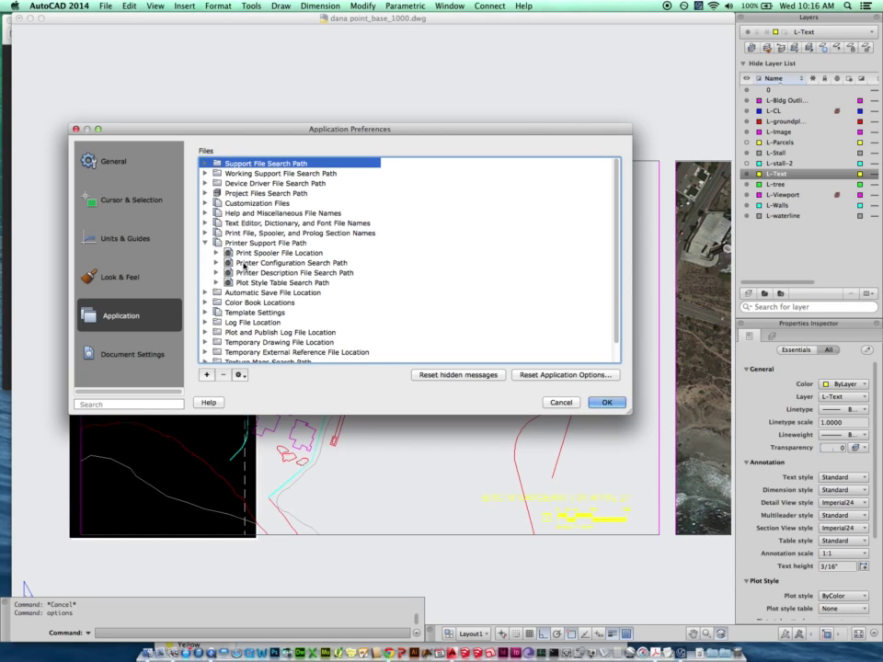
{"action": "left_click", "coordinate": [217, 263]}
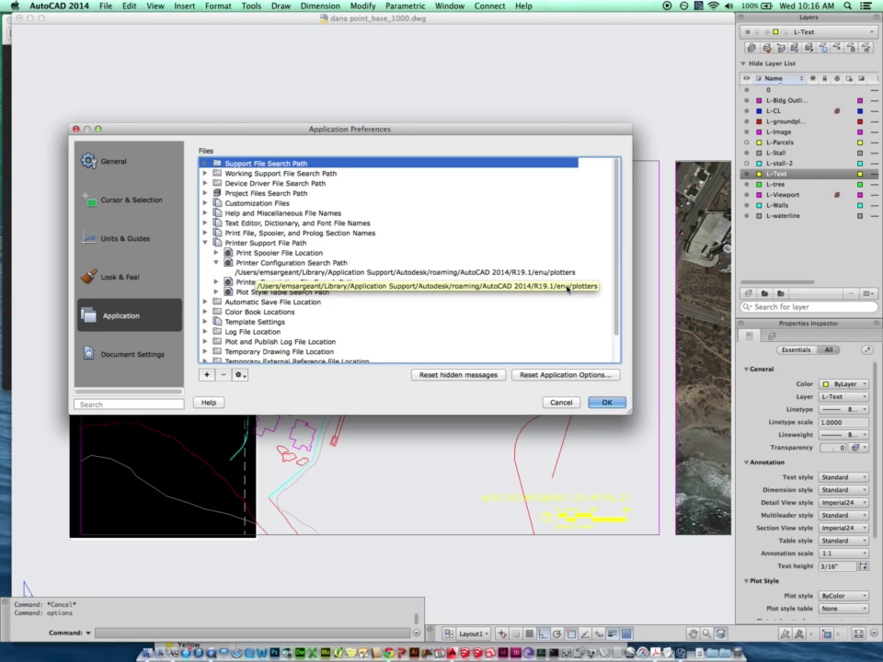
{"action": "left_click", "coordinate": [564, 404]}
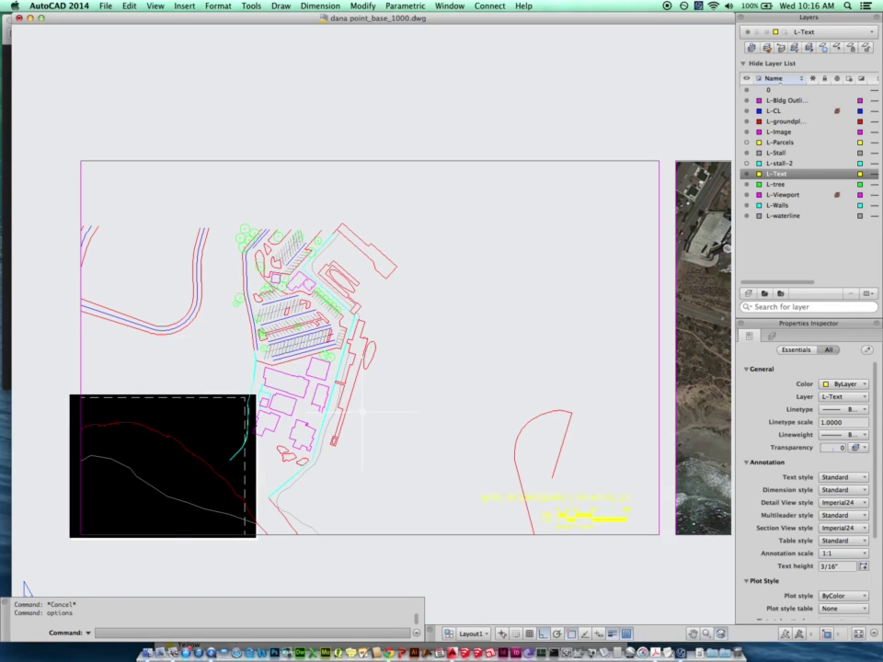
{"action": "scroll", "coordinate": [368, 414], "scroll_direction": "down", "scroll_amount": 5}
{"action": "scroll", "coordinate": [407, 409], "scroll_direction": "up", "scroll_amount": 4}
{"action": "scroll", "coordinate": [396, 419], "scroll_direction": "down", "scroll_amount": 5}
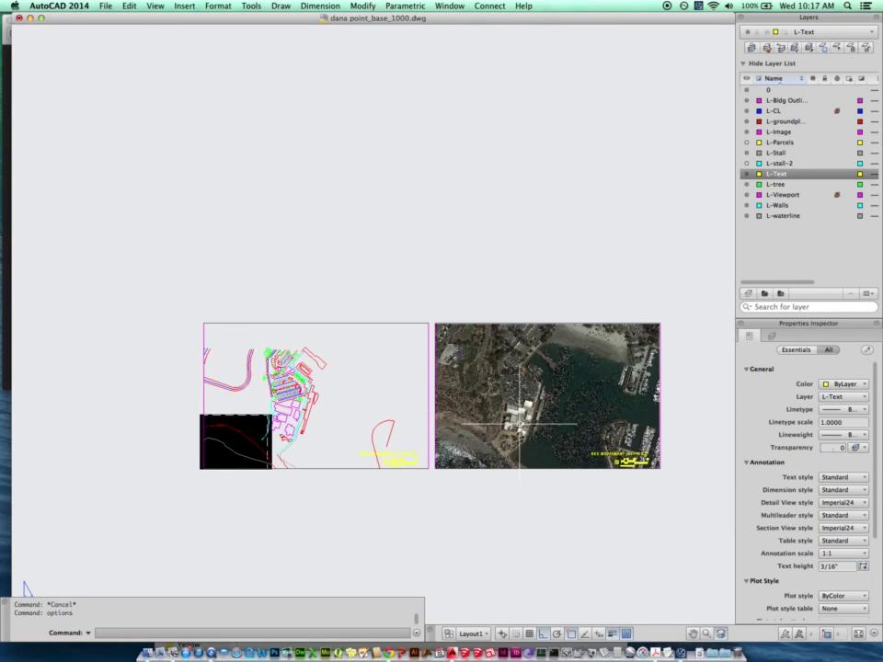
{"action": "scroll", "coordinate": [230, 419], "scroll_direction": "up", "scroll_amount": 4}
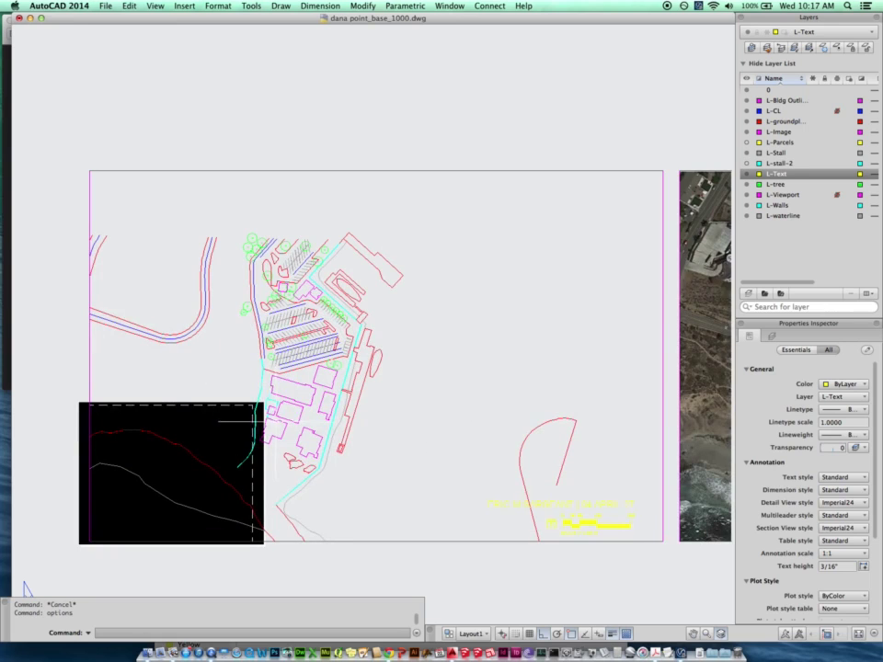
{"action": "scroll", "coordinate": [310, 415], "scroll_direction": "down", "scroll_amount": 4}
{"action": "scroll", "coordinate": [377, 424], "scroll_direction": "up", "scroll_amount": 2}
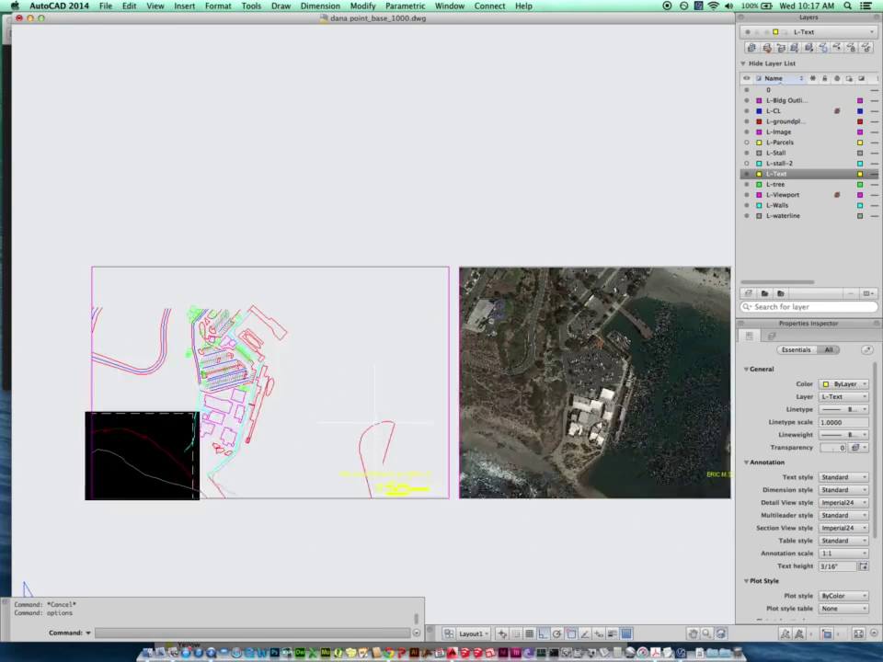
Copy the line-drawing viewport horizontally into the empty paper space on the side away from the aerial-image viewport.
{"action": "left_click", "coordinate": [346, 495]}
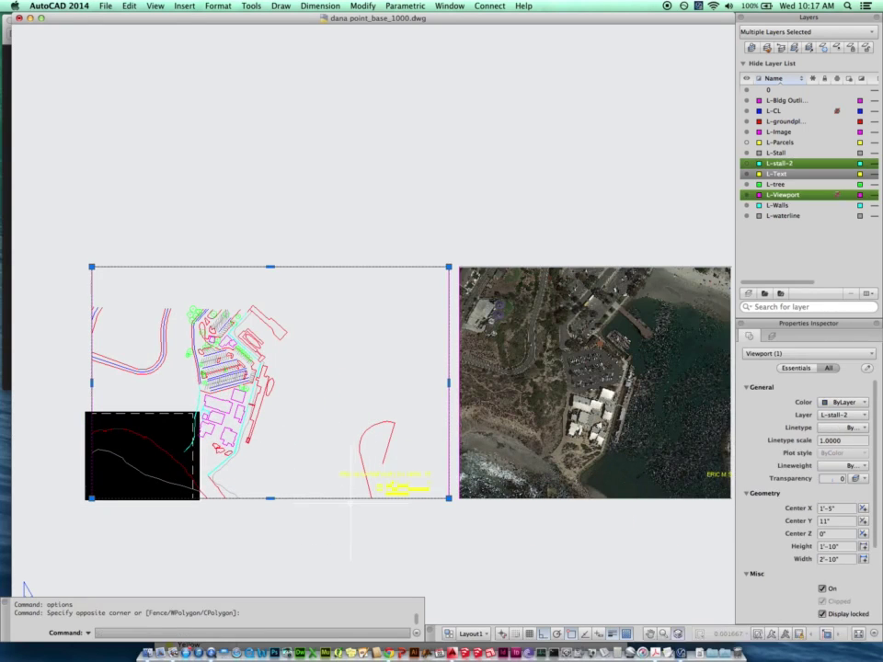
{"action": "scroll", "coordinate": [377, 515], "scroll_direction": "down", "scroll_amount": 3}
{"action": "type", "text": "co"}
{"action": "key", "text": "Return"}
{"action": "left_click", "coordinate": [440, 465]}
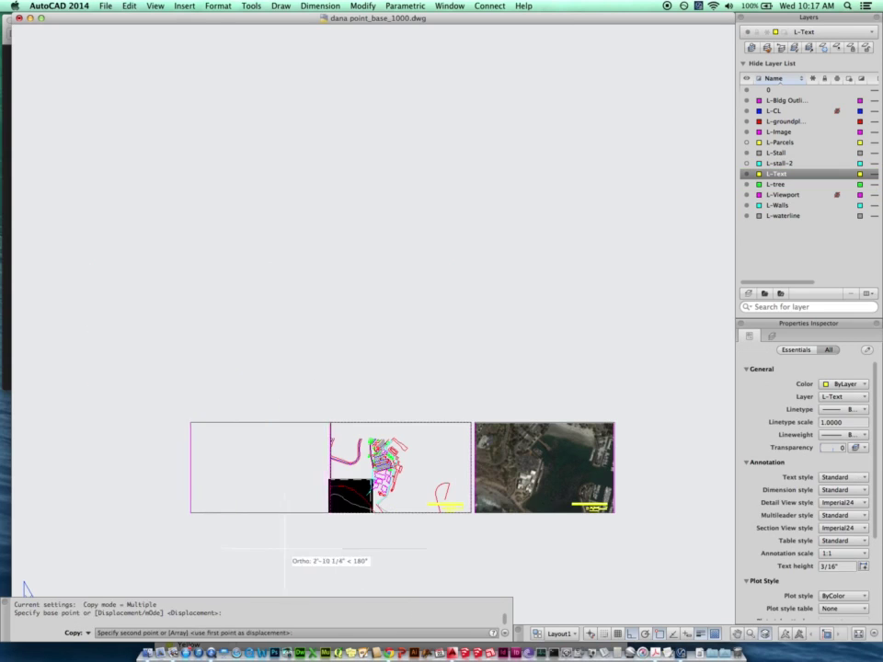
{"action": "left_click", "coordinate": [281, 465]}
{"action": "key", "text": "Escape"}
Erase the copied viewport beside the original line-drawing viewport.
{"action": "left_click", "coordinate": [277, 500]}
{"action": "left_click", "coordinate": [260, 526]}
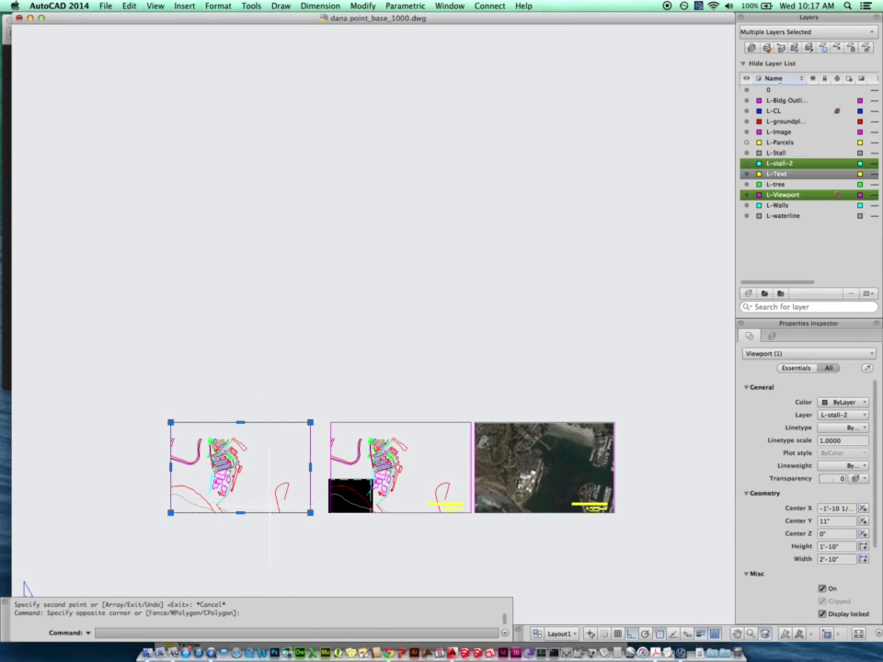
{"action": "type", "text": "e"}
{"action": "key", "text": "Return"}
{"action": "scroll", "coordinate": [406, 487], "scroll_direction": "up", "scroll_amount": 2}
{"action": "scroll", "coordinate": [405, 485], "scroll_direction": "up", "scroll_amount": 3}
{"action": "scroll", "coordinate": [407, 467], "scroll_direction": "down", "scroll_amount": 2}
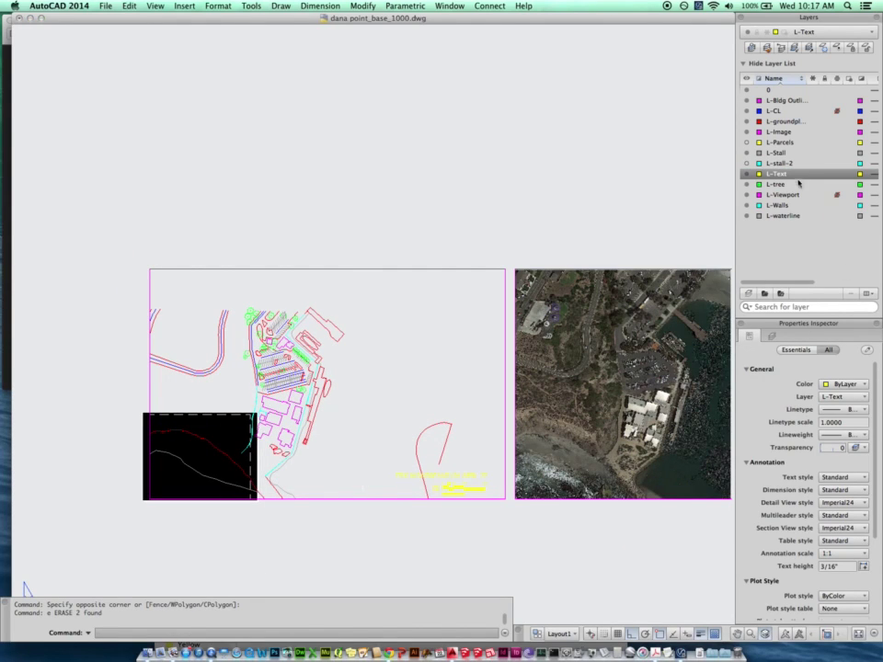
Activate the line-drawing viewport, thaw the L-Image layer in that viewport only, and return to paper space.
{"action": "double_click", "coordinate": [447, 378]}
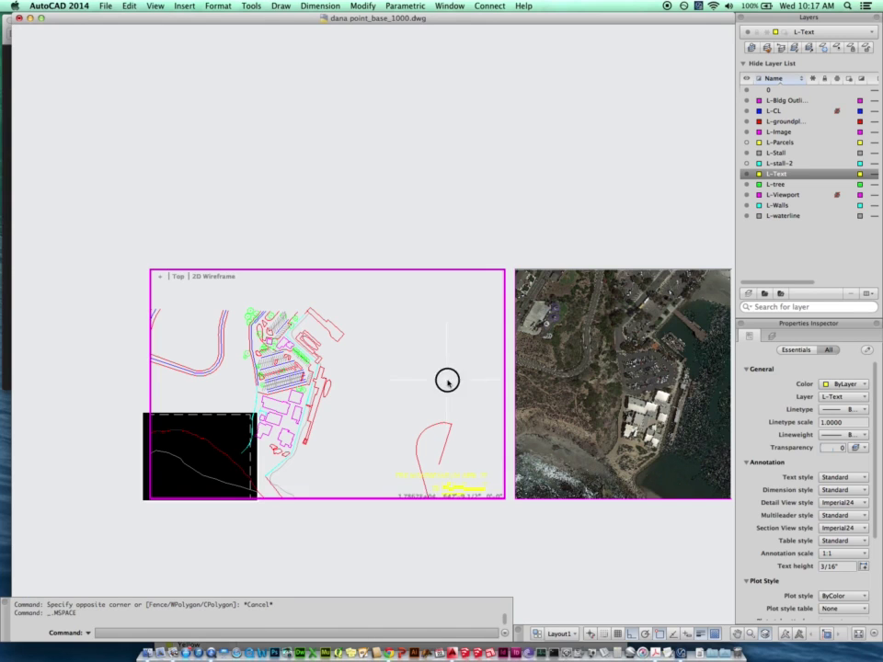
{"action": "left_click", "coordinate": [858, 132]}
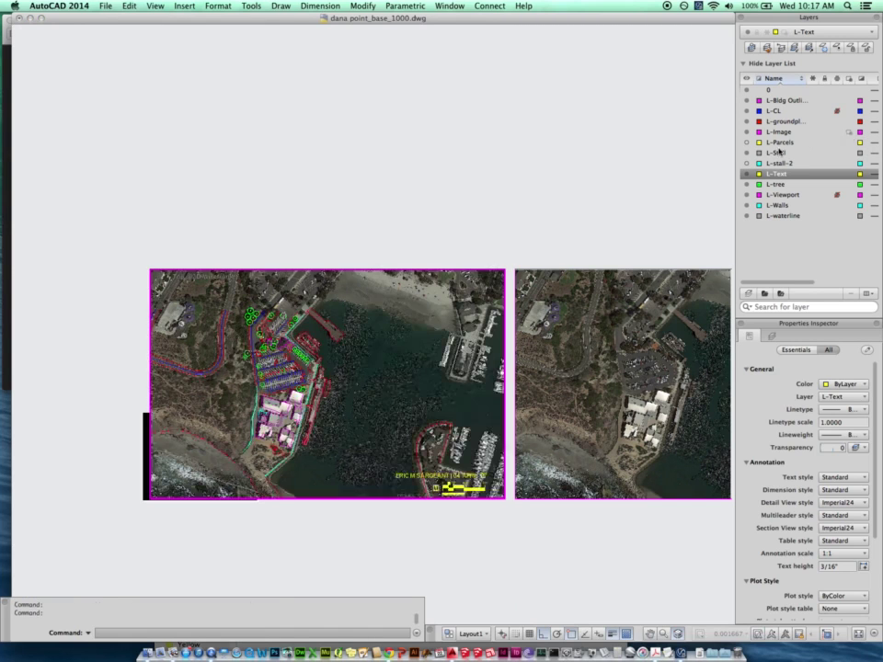
{"action": "double_click", "coordinate": [473, 207]}
{"action": "scroll", "coordinate": [362, 401], "scroll_direction": "right", "scroll_amount": 5}
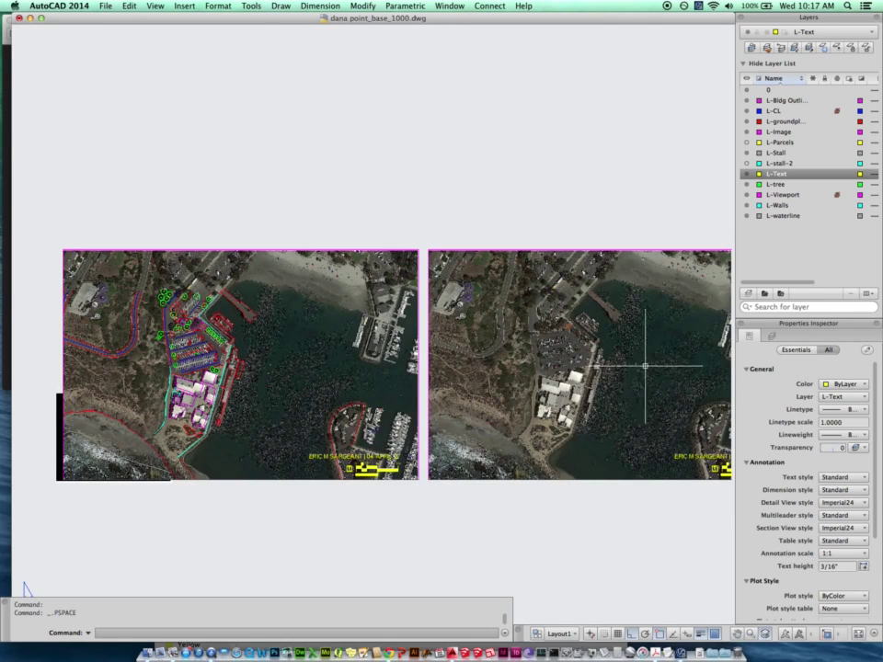
{"action": "scroll", "coordinate": [401, 399], "scroll_direction": "left", "scroll_amount": 1}
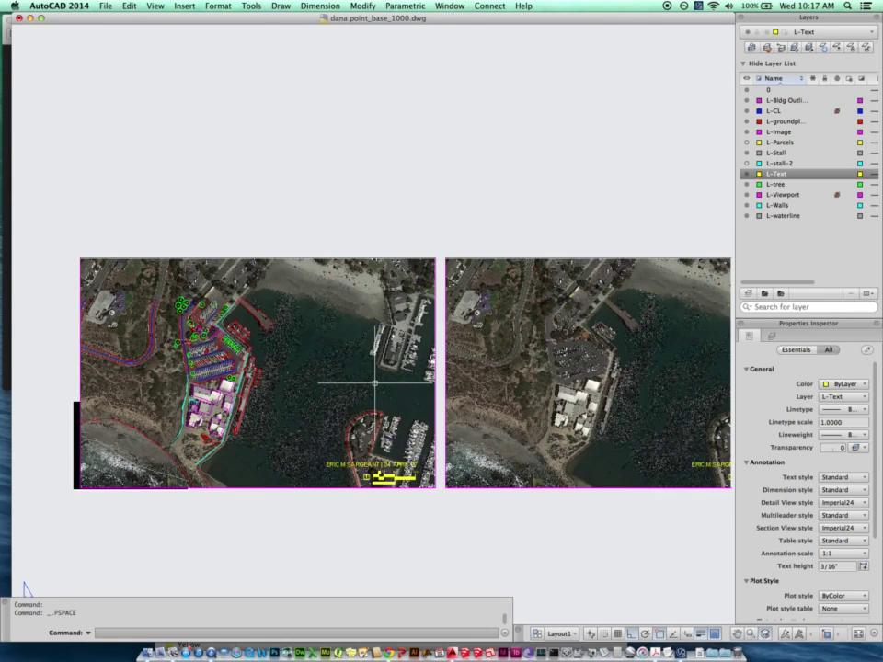
Freeze the L-Image layer inside the line-work viewport only and return to paper space.
{"action": "double_click", "coordinate": [361, 391]}
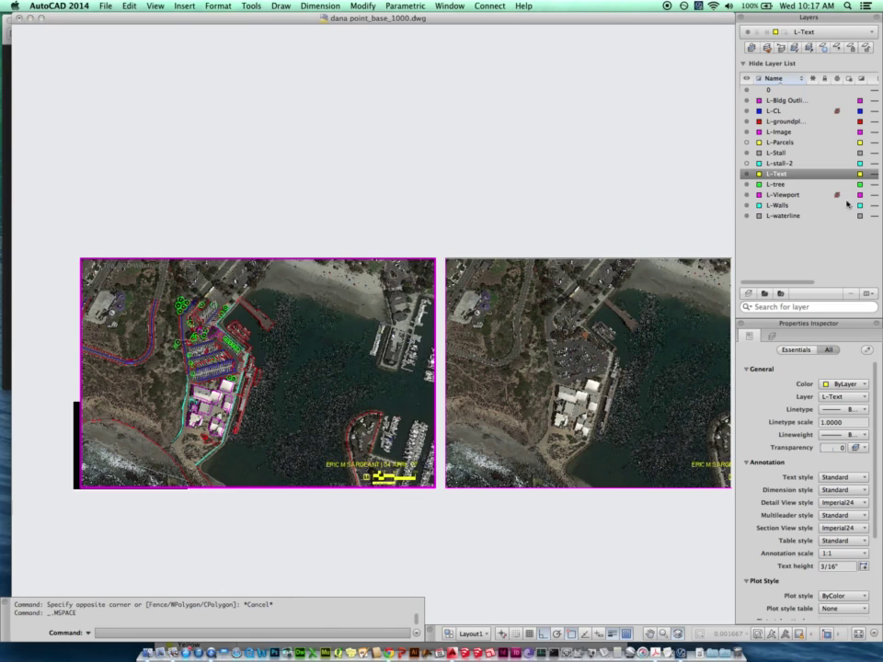
{"action": "left_click", "coordinate": [849, 133]}
{"action": "double_click", "coordinate": [458, 516]}
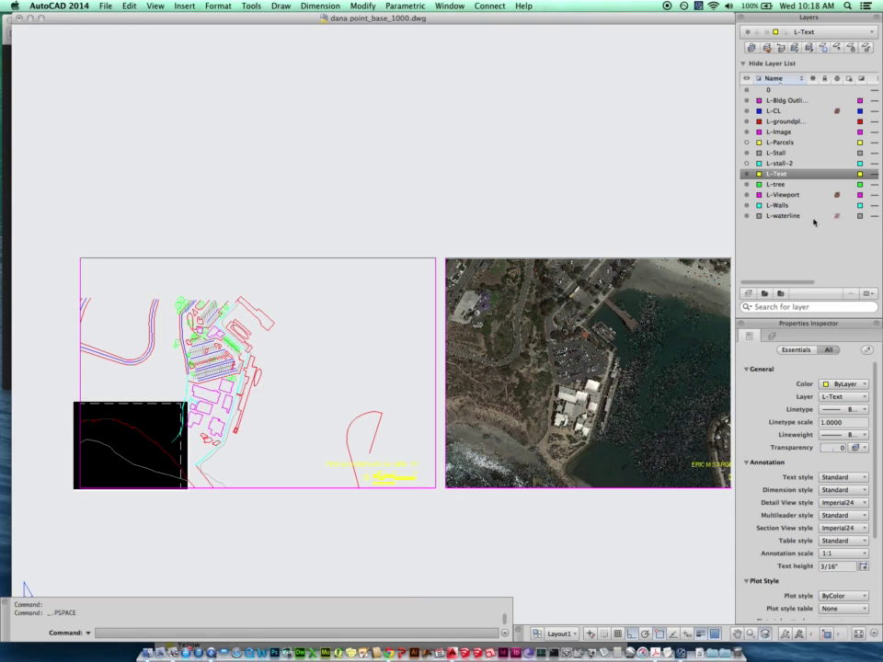
Thaw L-Image in the line-drawing viewport, and from paper space switch the layer off and back on for the whole drawing.
{"action": "double_click", "coordinate": [359, 380]}
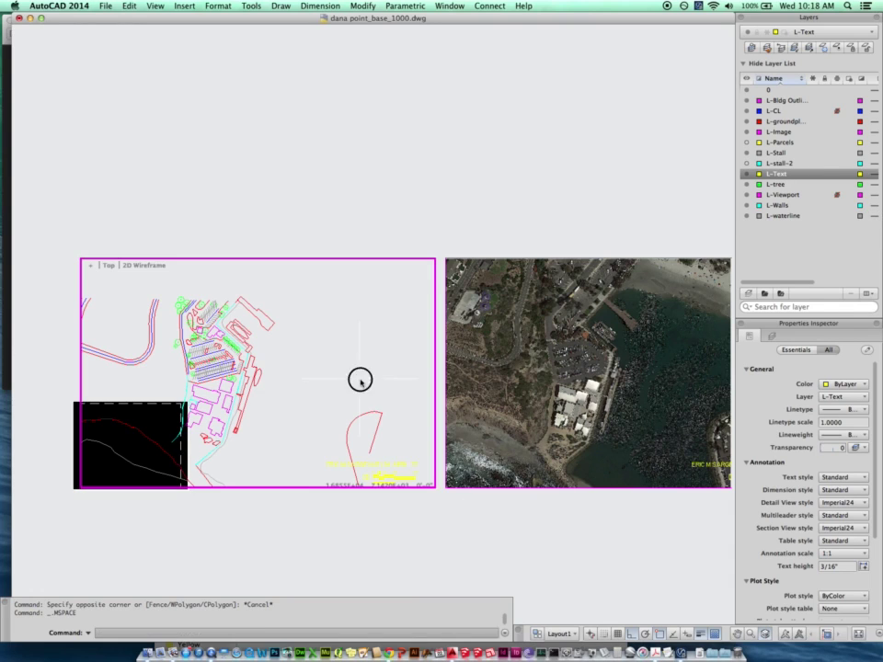
{"action": "left_click", "coordinate": [851, 133]}
{"action": "double_click", "coordinate": [513, 191]}
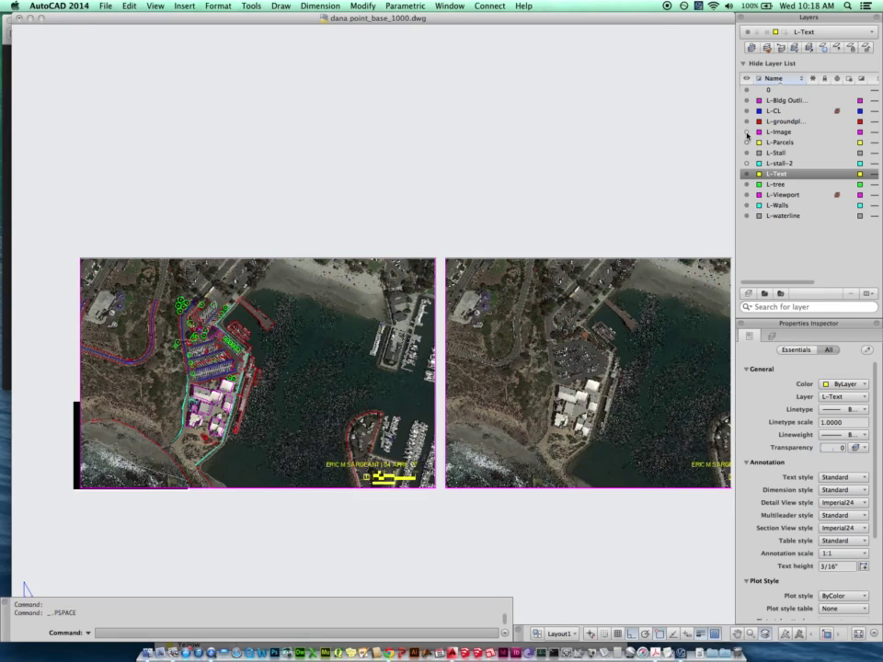
{"action": "left_click", "coordinate": [747, 134]}
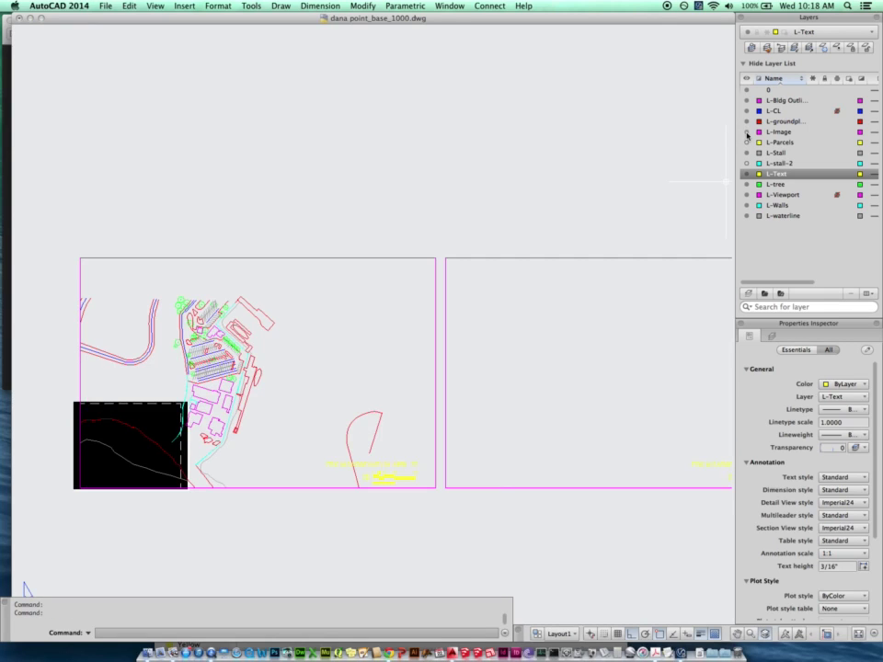
{"action": "left_click", "coordinate": [747, 133]}
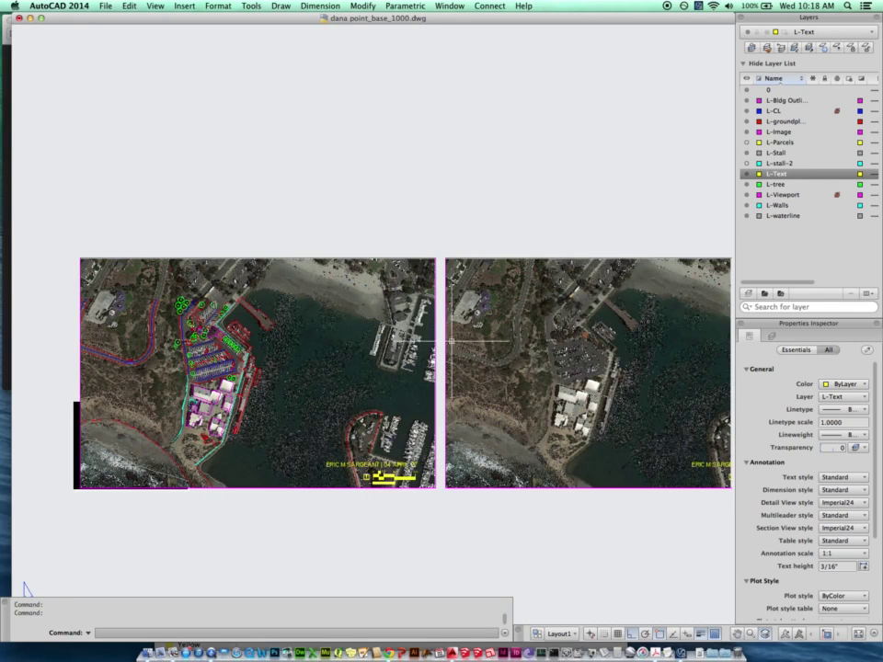
Freeze L-Image again in the line-drawing viewport only, leaving the aerial viewport's image on, and return to paper space.
{"action": "double_click", "coordinate": [384, 349]}
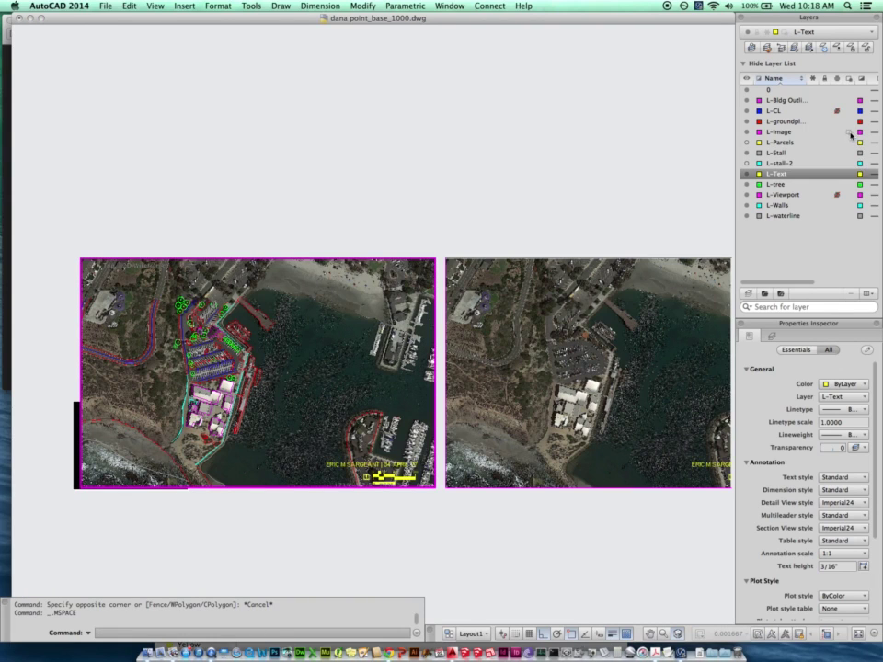
{"action": "left_click", "coordinate": [848, 135]}
{"action": "double_click", "coordinate": [493, 242]}
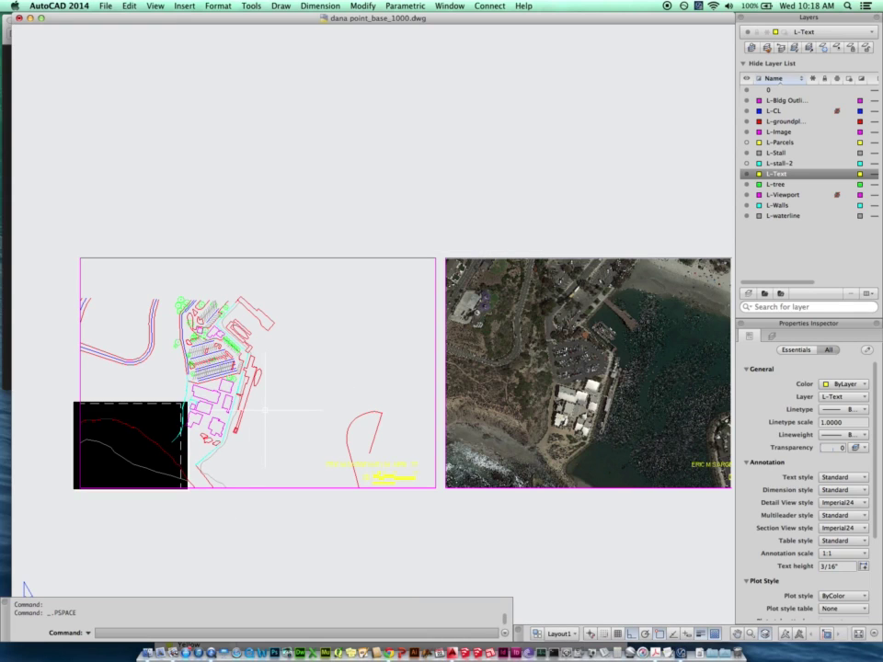
Start the Plot command for Layout1 and review the ARCH D paper size variants, keeping ARCH D as the paper size.
{"action": "middle_click_drag", "start_coordinate": [351, 397], "coordinate": [375, 398]}
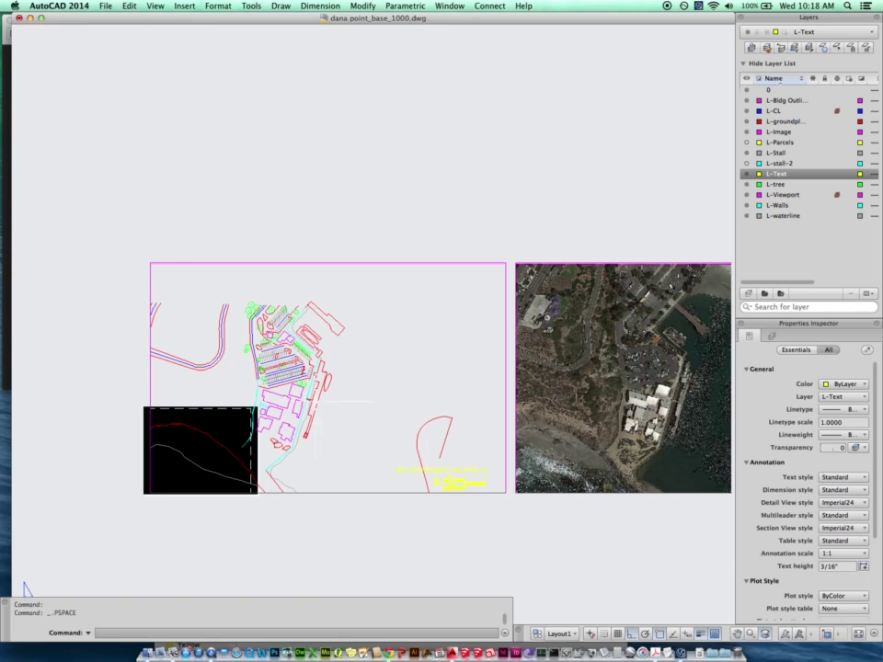
{"action": "scroll", "coordinate": [316, 402], "scroll_direction": "up", "scroll_amount": 2}
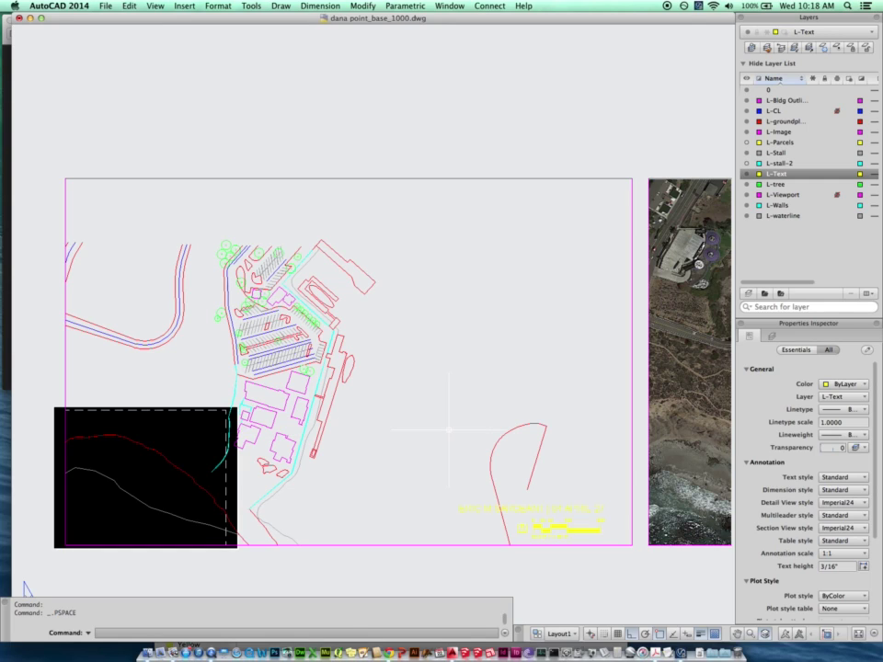
{"action": "scroll", "coordinate": [474, 408], "scroll_direction": "down", "scroll_amount": 3}
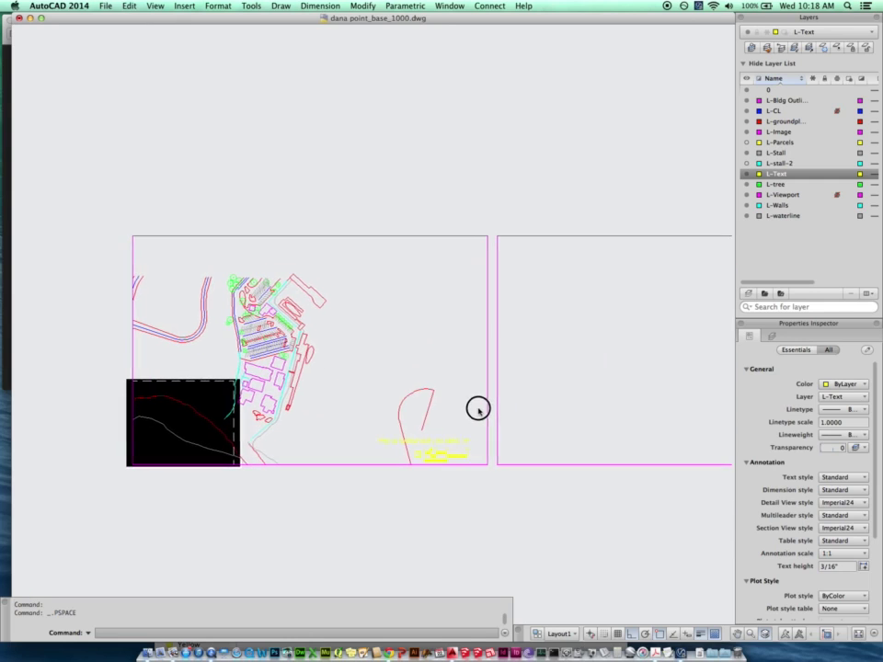
{"action": "scroll", "coordinate": [349, 405], "scroll_direction": "up", "scroll_amount": 3}
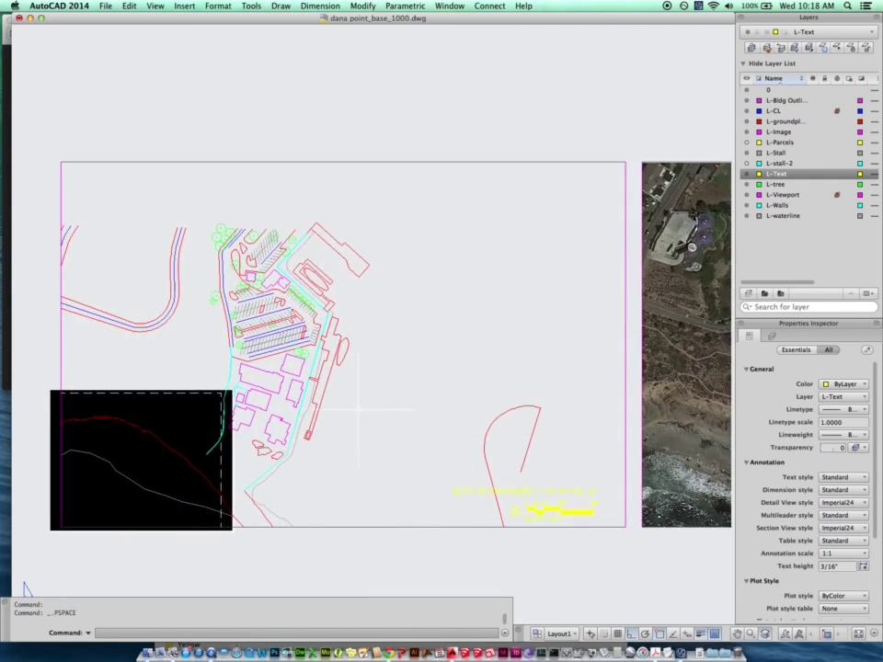
{"action": "middle_click_drag", "start_coordinate": [359, 409], "coordinate": [426, 439]}
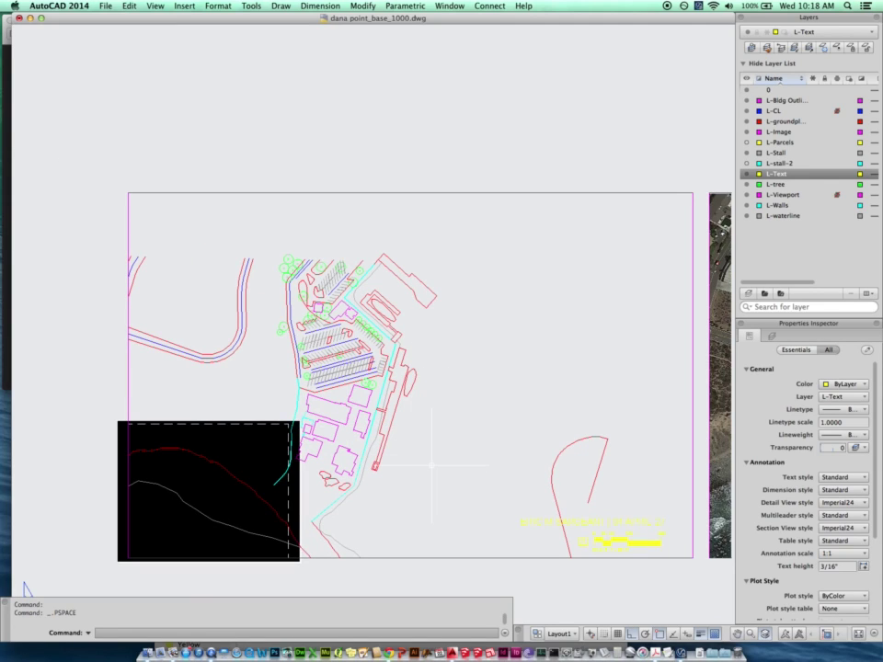
{"action": "key", "text": "Return"}
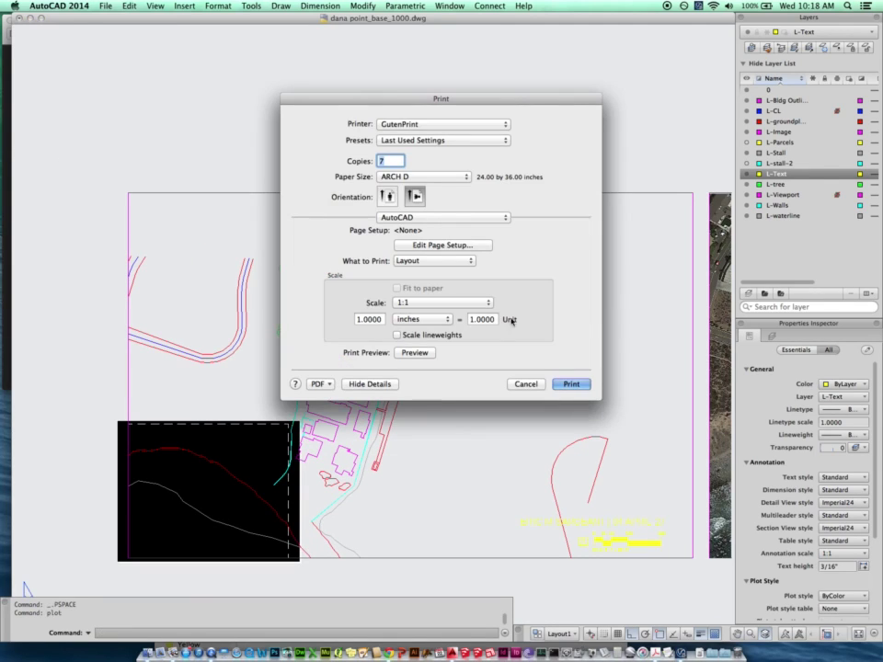
{"action": "left_click", "coordinate": [447, 177]}
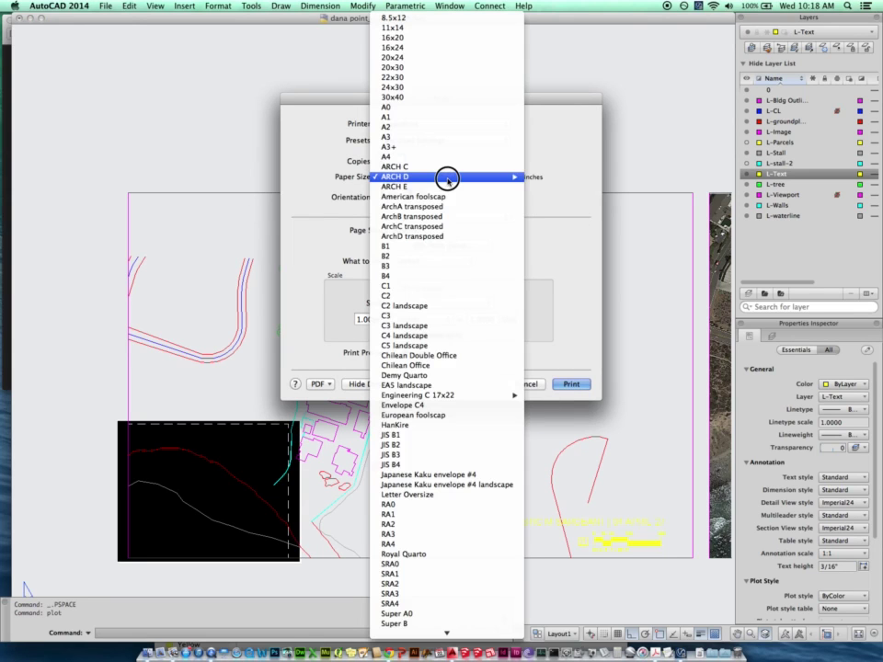
{"action": "mouse_move", "coordinate": [447, 177]}
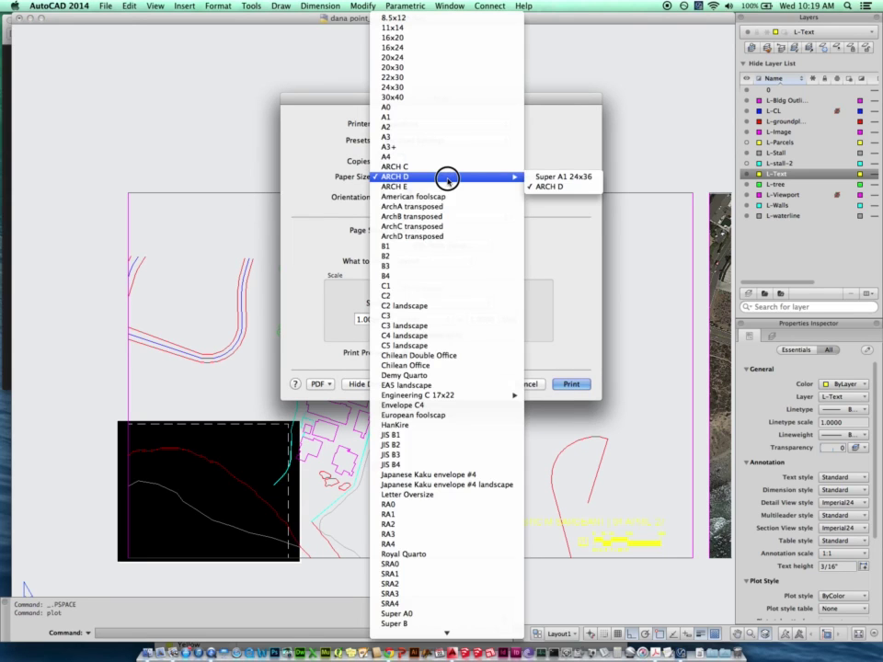
{"action": "left_click", "coordinate": [578, 212]}
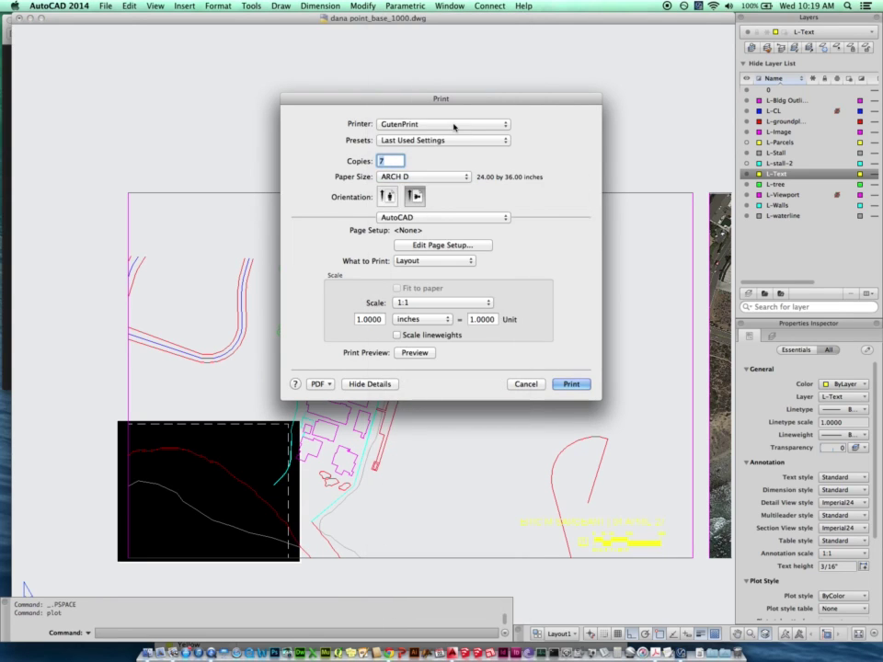
Review the available printers and paper sizes for the plot, keeping GutenPrint as the printer and ARCH D as the paper size.
{"action": "left_click", "coordinate": [453, 126]}
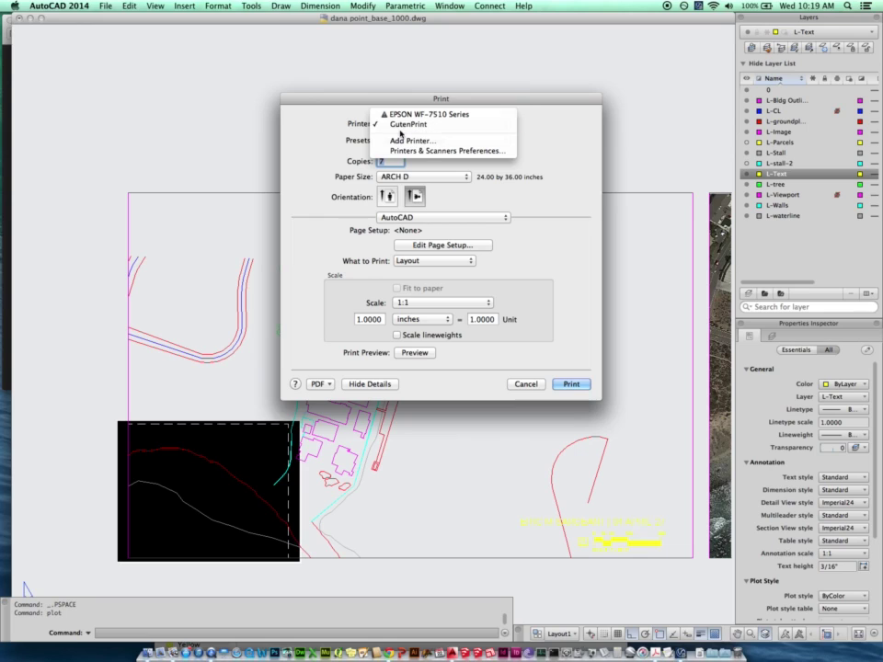
{"action": "left_click", "coordinate": [320, 139]}
{"action": "left_click", "coordinate": [405, 127]}
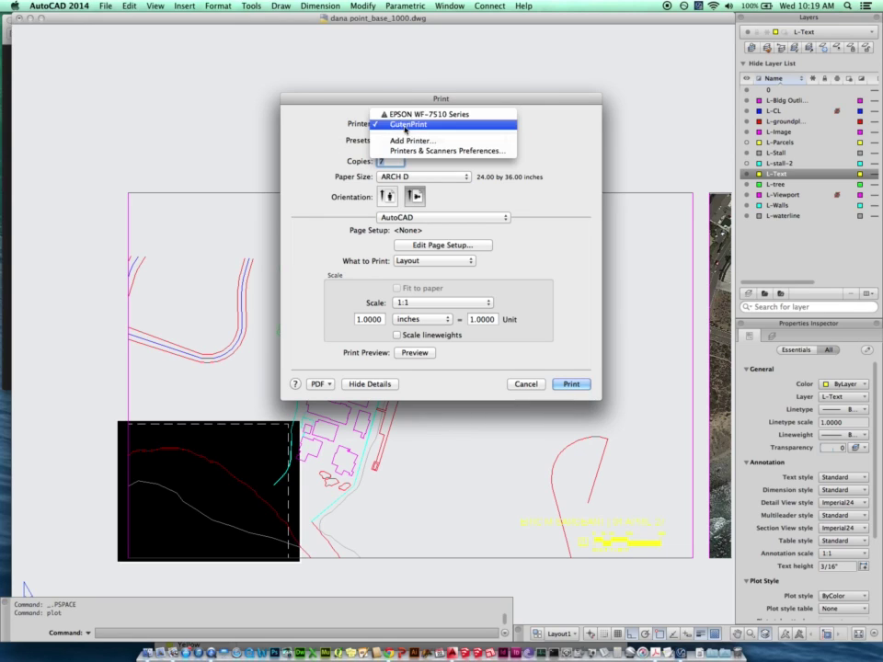
{"action": "left_click", "coordinate": [315, 138]}
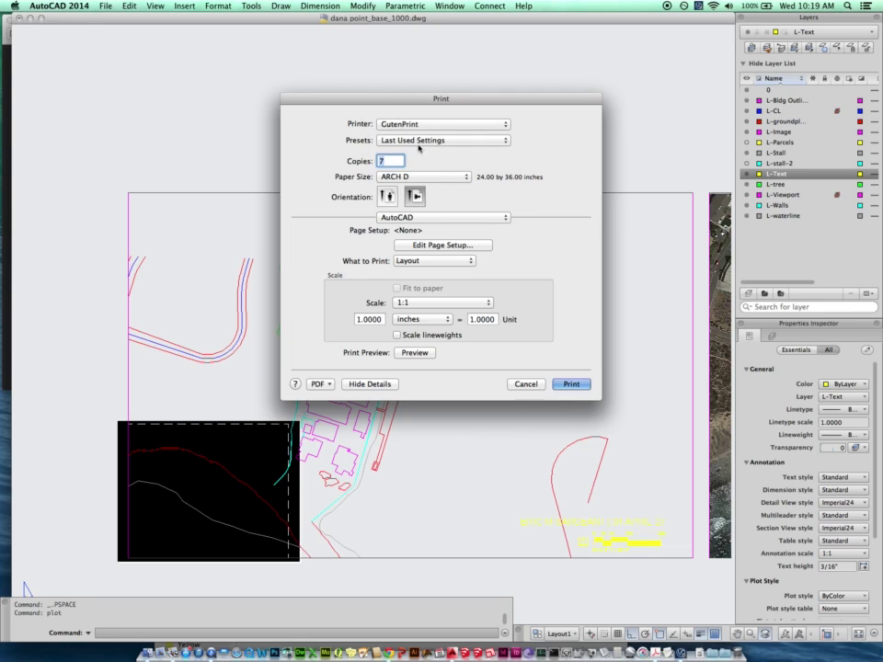
{"action": "left_click", "coordinate": [406, 125]}
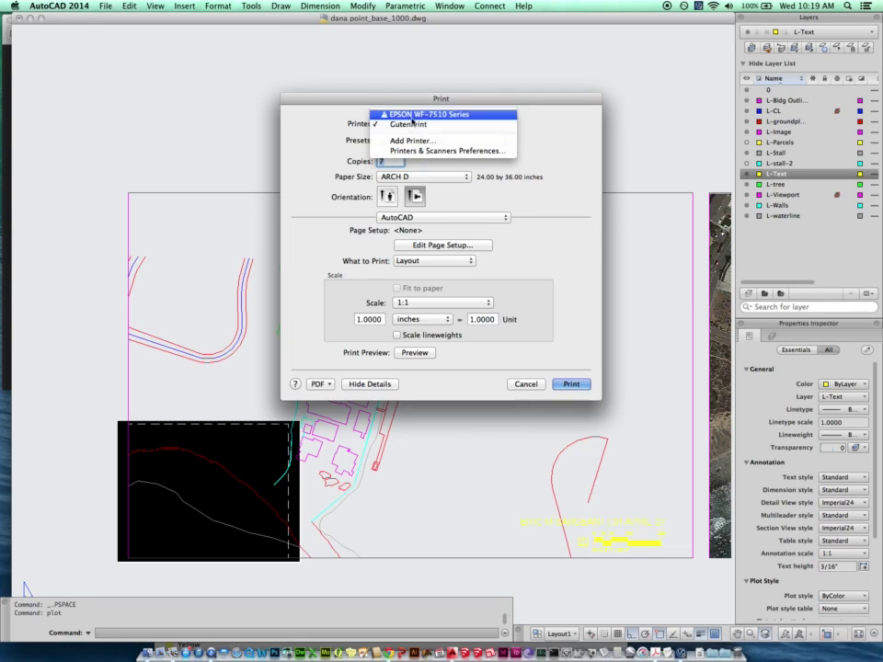
{"action": "left_click", "coordinate": [294, 144]}
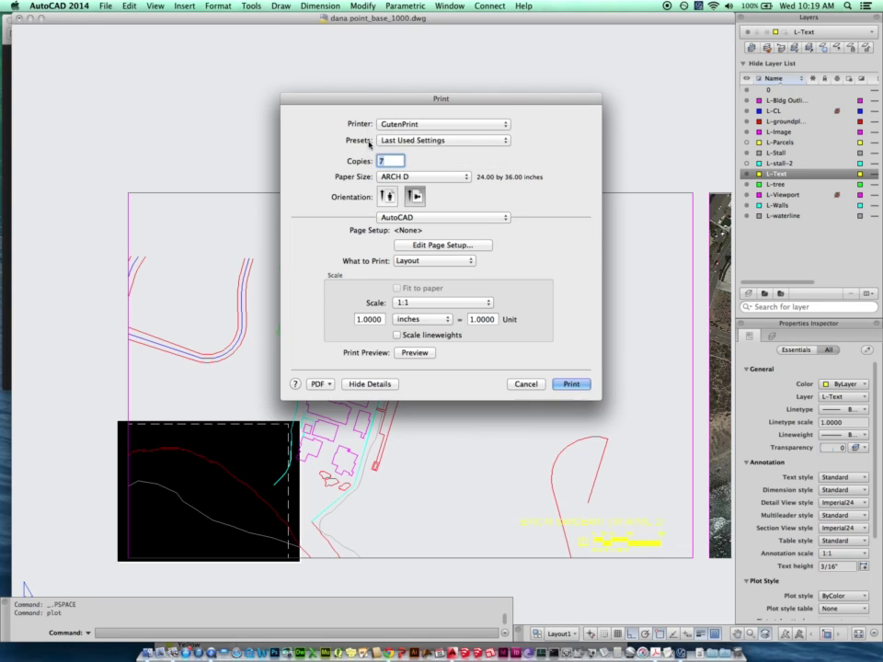
{"action": "left_click", "coordinate": [414, 176]}
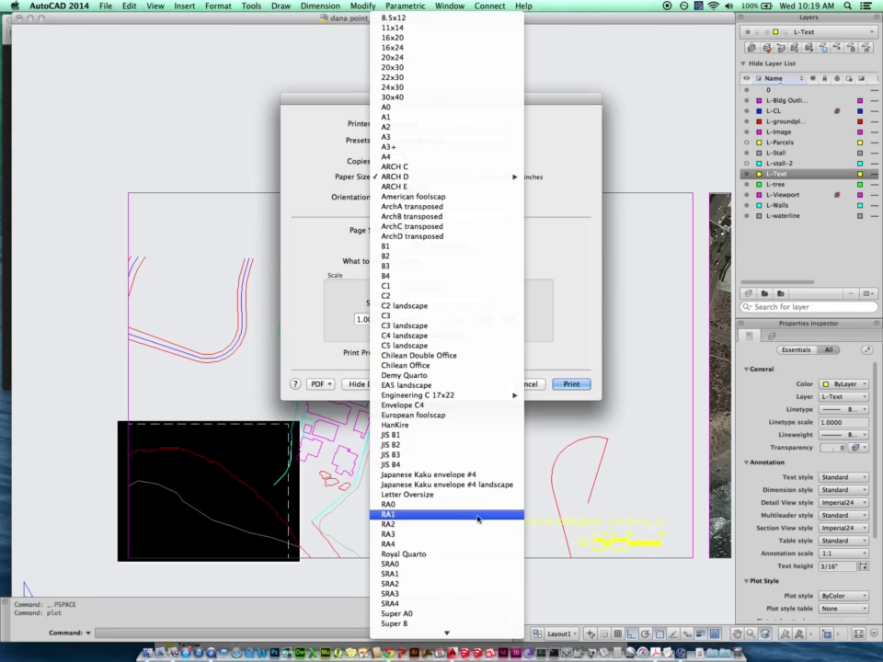
{"action": "left_click", "coordinate": [305, 157]}
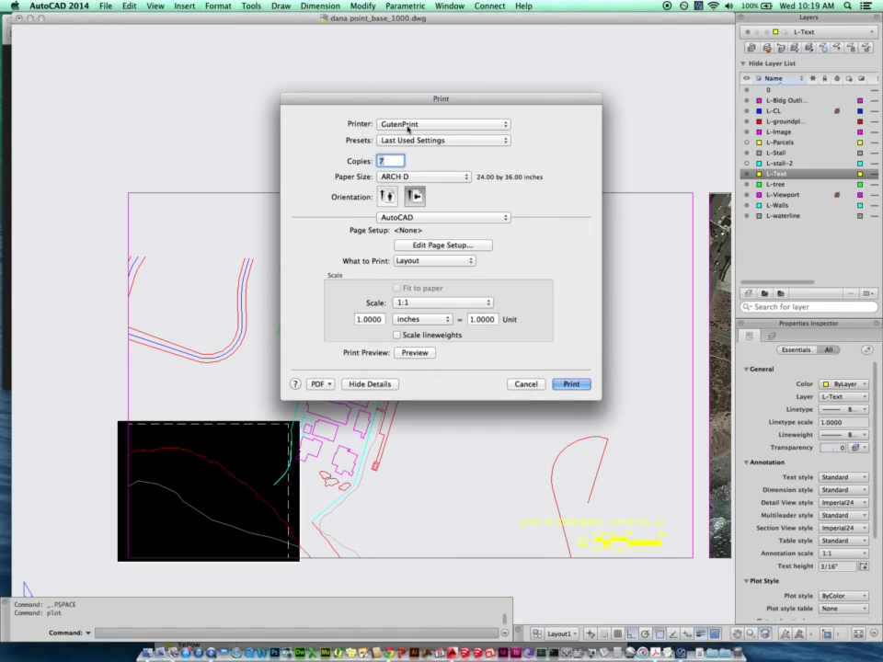
{"action": "left_click", "coordinate": [401, 129]}
{"action": "left_click", "coordinate": [401, 125]}
{"action": "left_click", "coordinate": [397, 176]}
{"action": "scroll", "coordinate": [450, 460], "scroll_direction": "down", "scroll_amount": 3}
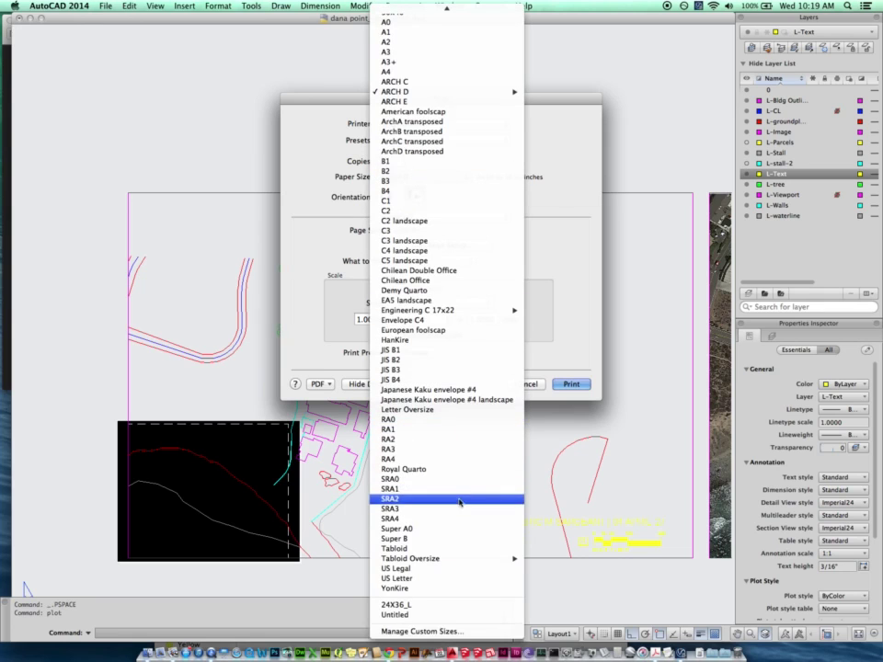
{"action": "left_click", "coordinate": [427, 633]}
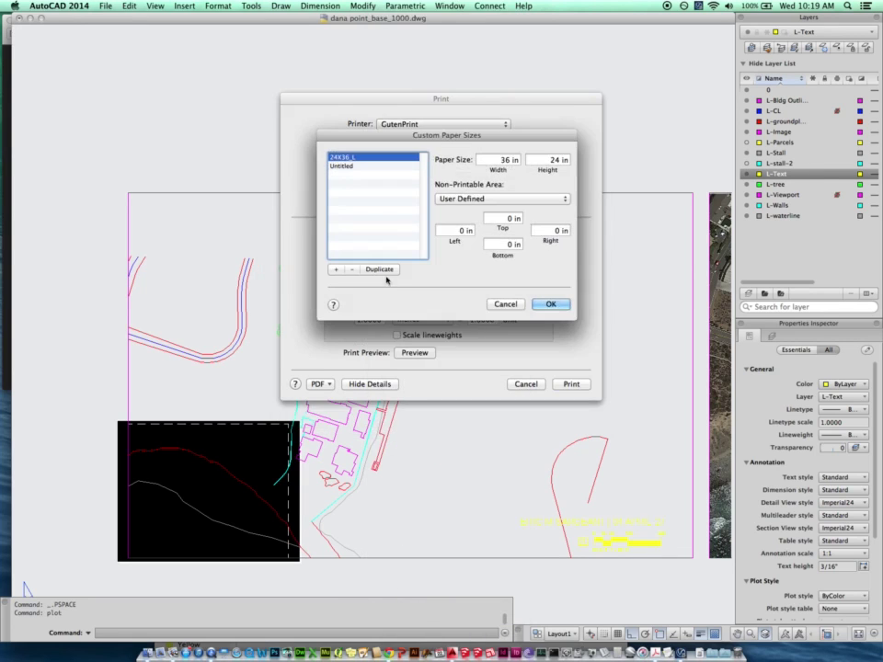
{"action": "left_click", "coordinate": [335, 269]}
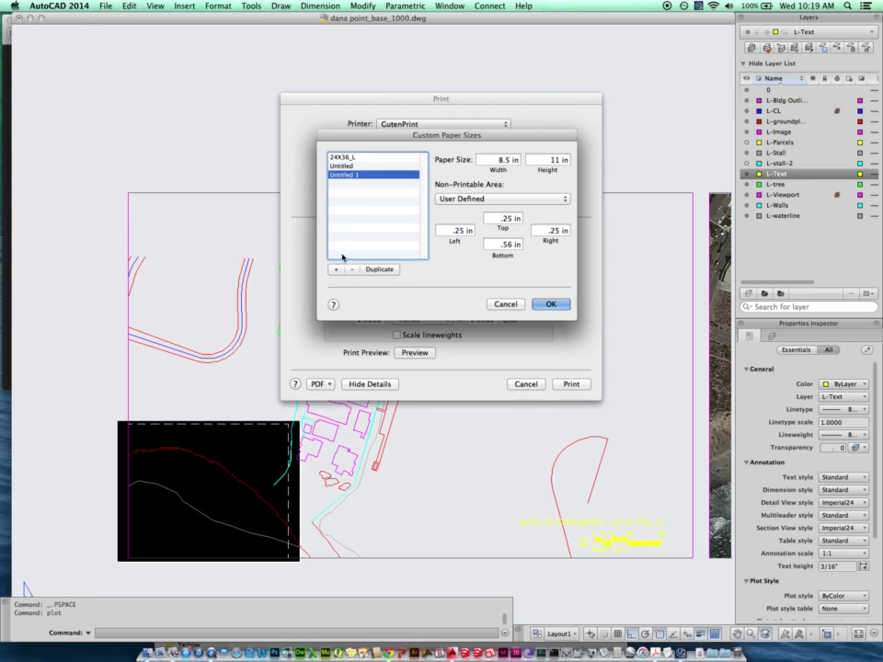
{"action": "left_click", "coordinate": [512, 160]}
{"action": "double_click", "coordinate": [553, 164]}
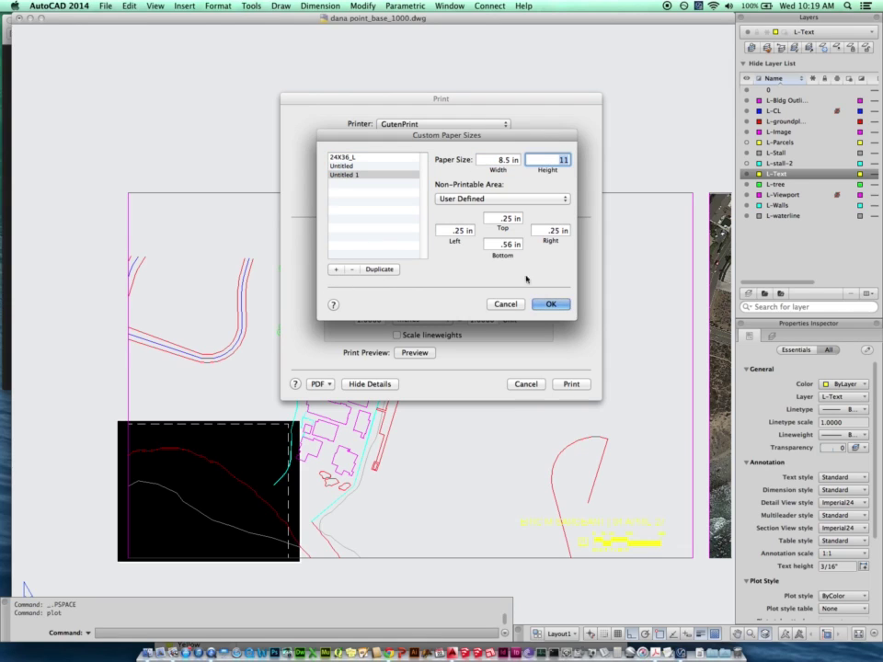
{"action": "left_click", "coordinate": [504, 304]}
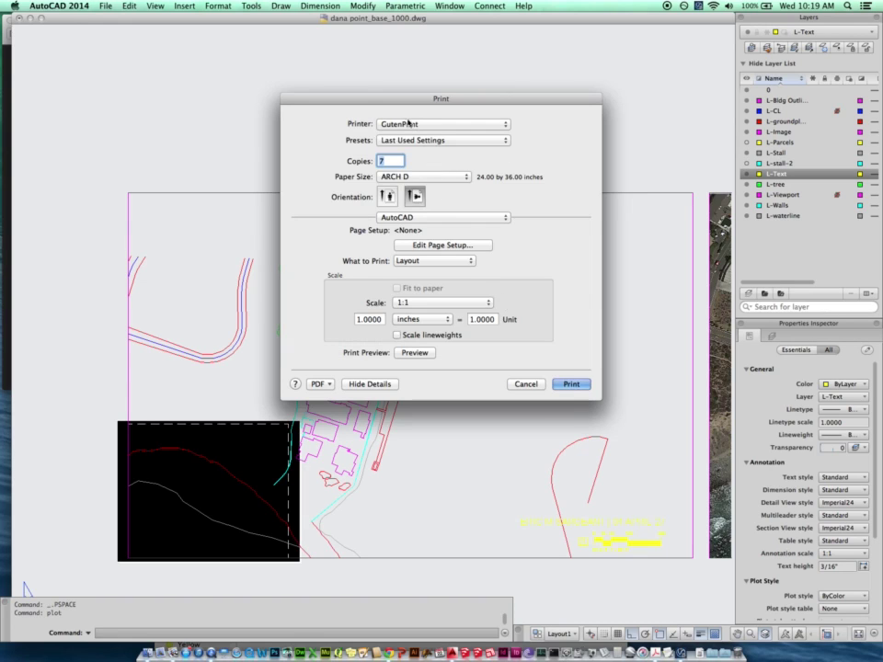
Choose the ARCH D variant of the 24 by 36 inch paper as the plot's paper size.
{"action": "left_click", "coordinate": [423, 178]}
{"action": "mouse_move", "coordinate": [506, 178]}
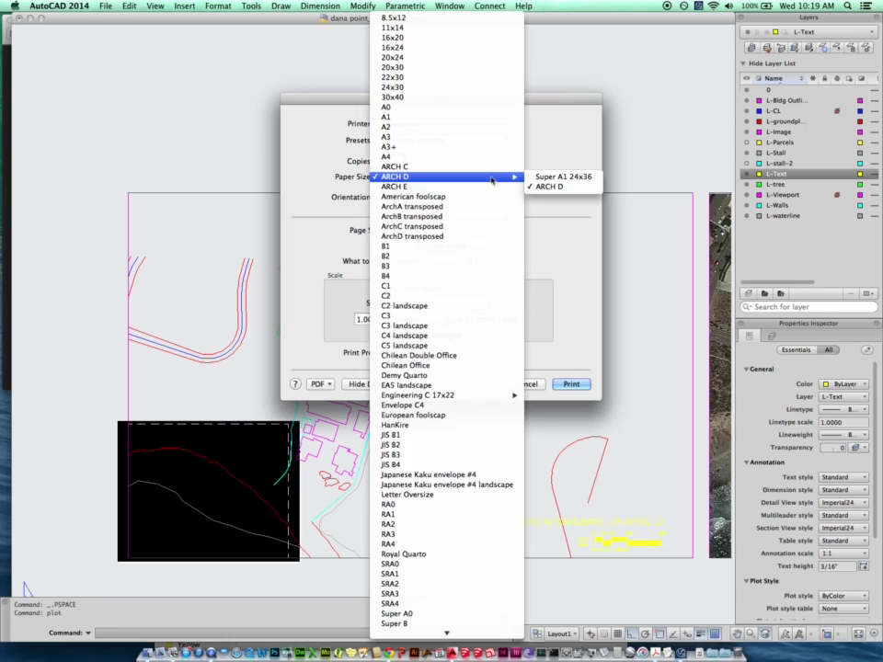
{"action": "left_click", "coordinate": [548, 188]}
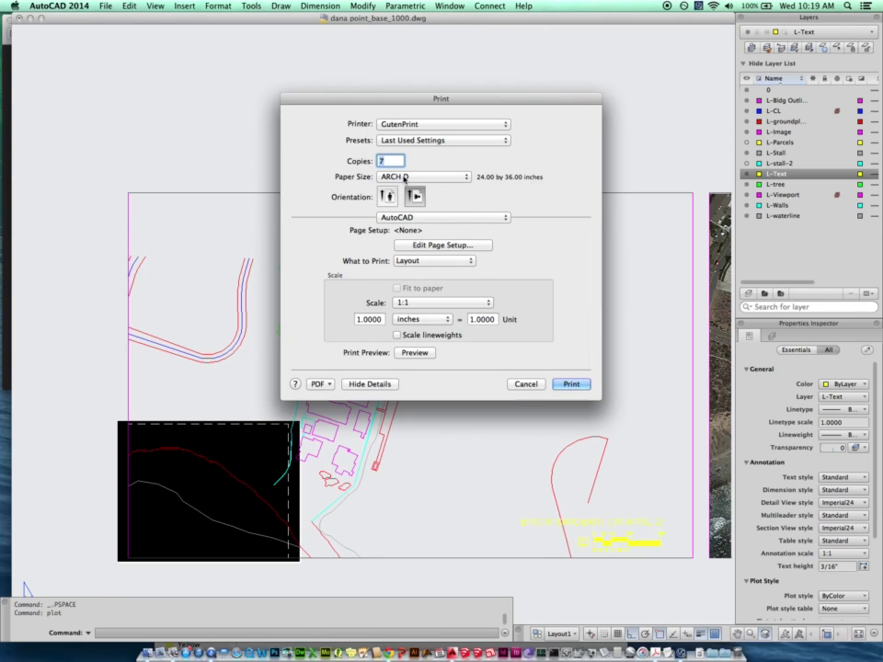
Set the plot area to Window and pick opposite corners of the line-work viewport frame as its limits.
{"action": "left_click", "coordinate": [413, 261]}
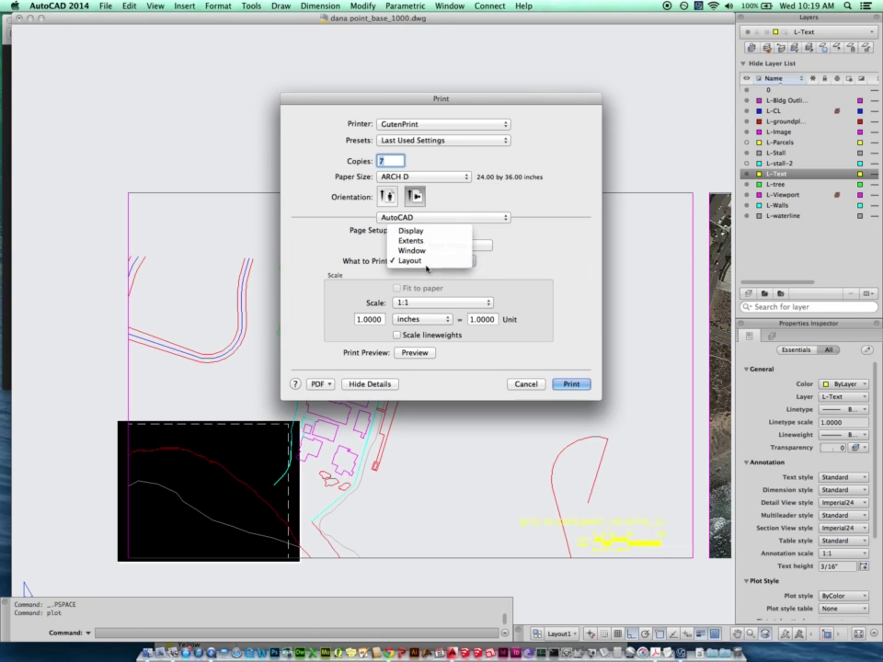
{"action": "left_click", "coordinate": [333, 261]}
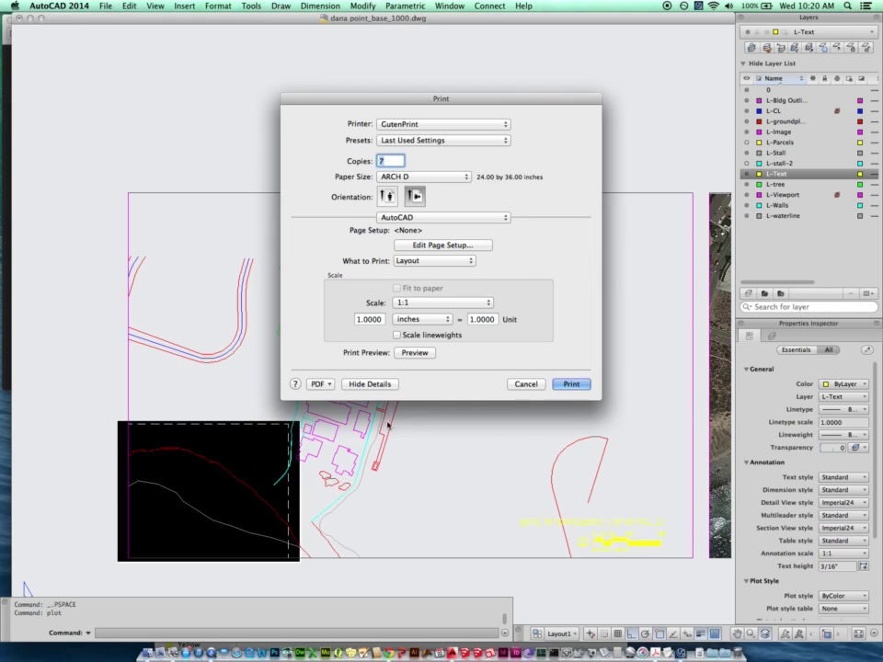
{"action": "left_click", "coordinate": [408, 261]}
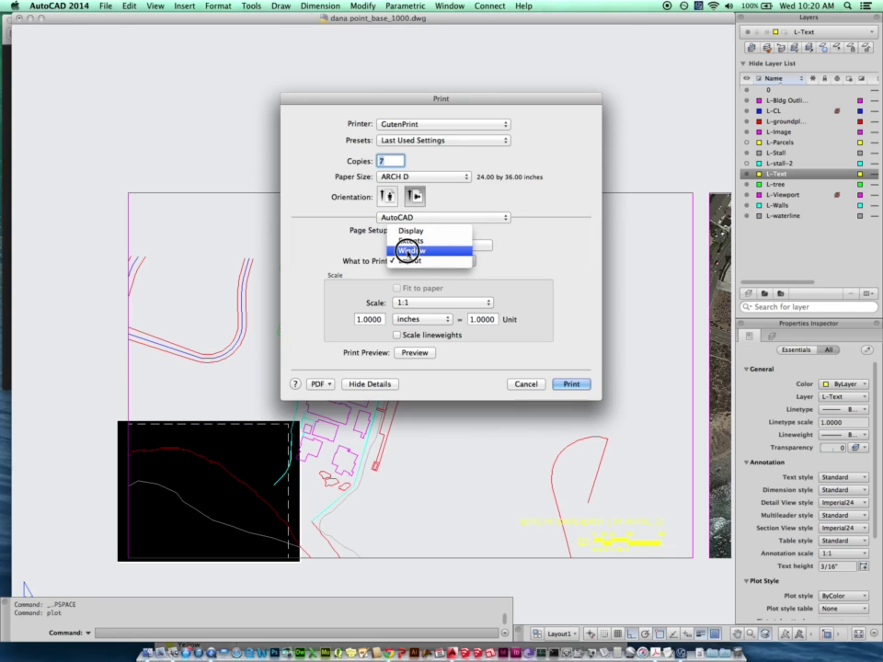
{"action": "left_click", "coordinate": [408, 251]}
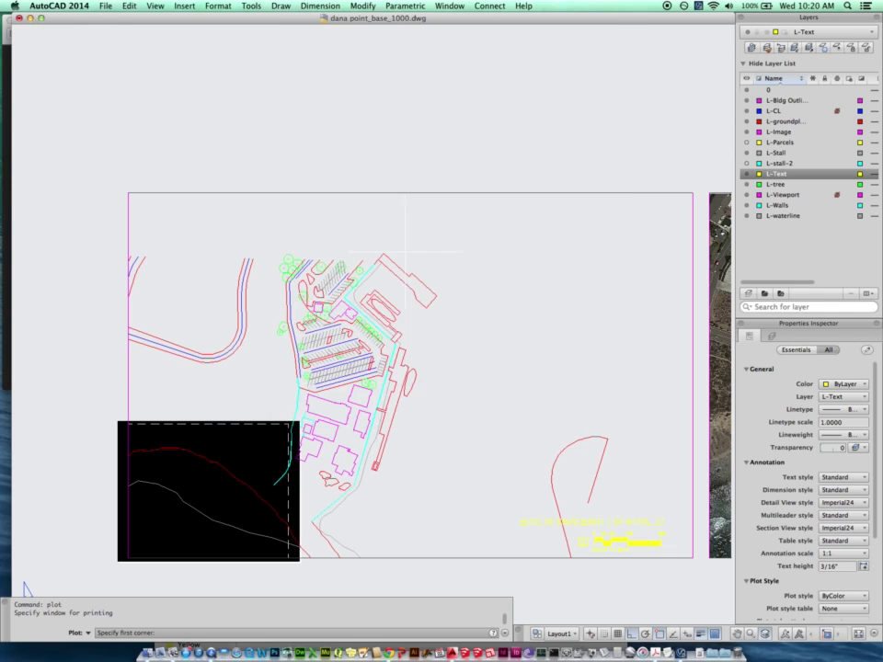
{"action": "left_click", "coordinate": [128, 193]}
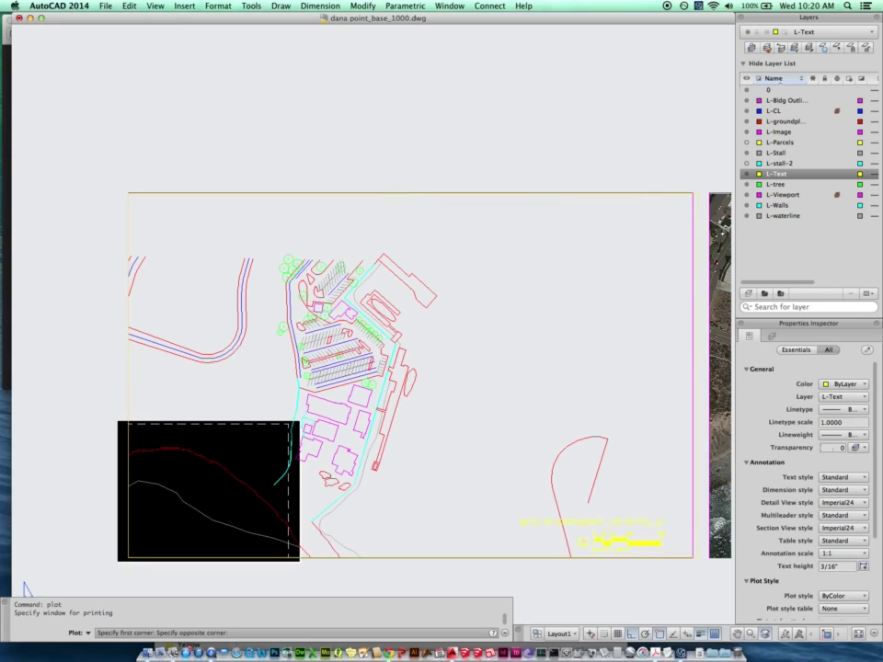
{"action": "left_click", "coordinate": [692, 558]}
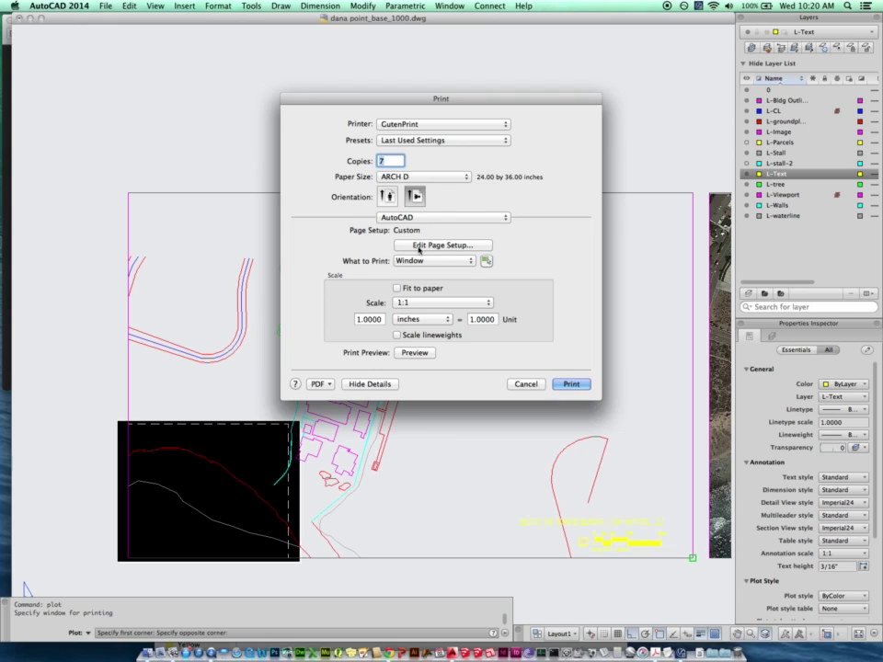
Switch to Chrome to examine the numbered settings and plot style table in the reference plot dialog image, and return to AutoCAD.
{"action": "left_click", "coordinate": [390, 653]}
{"action": "left_click", "coordinate": [308, 163]}
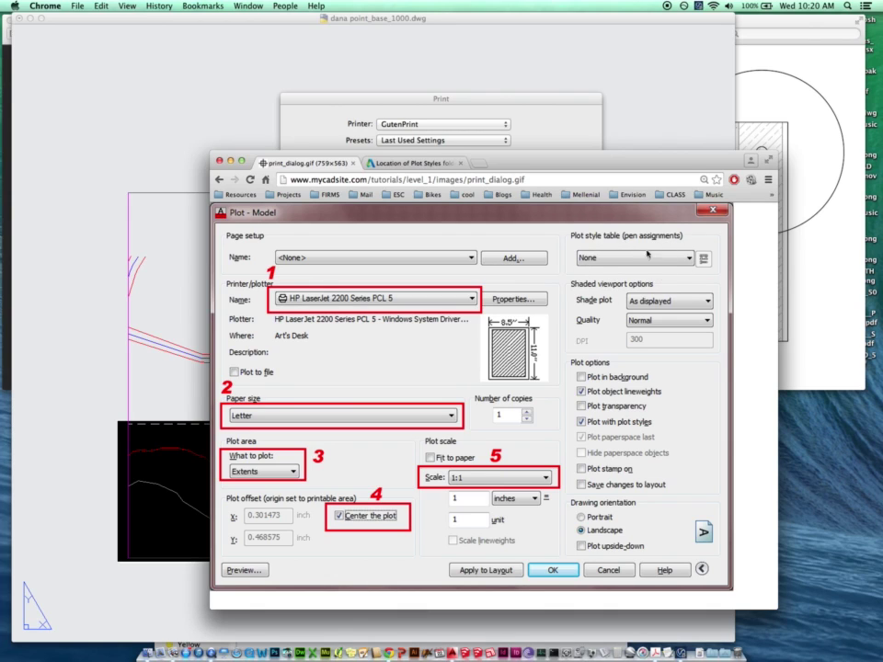
{"action": "left_click", "coordinate": [577, 133]}
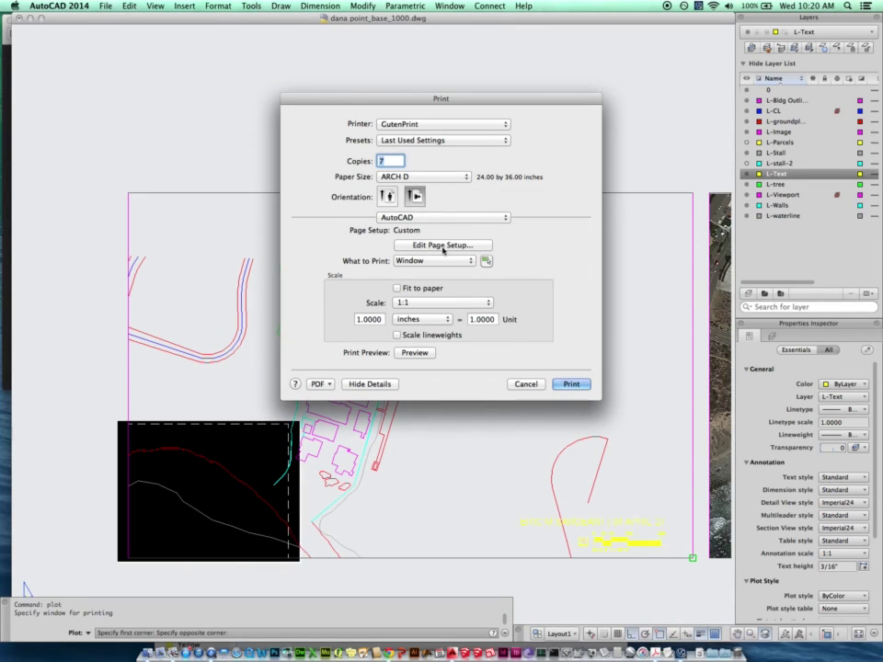
In Layout1's page setup, assign the LA252 Pen Settings.ctb plot style table and center the plot on the page.
{"action": "left_click", "coordinate": [424, 246]}
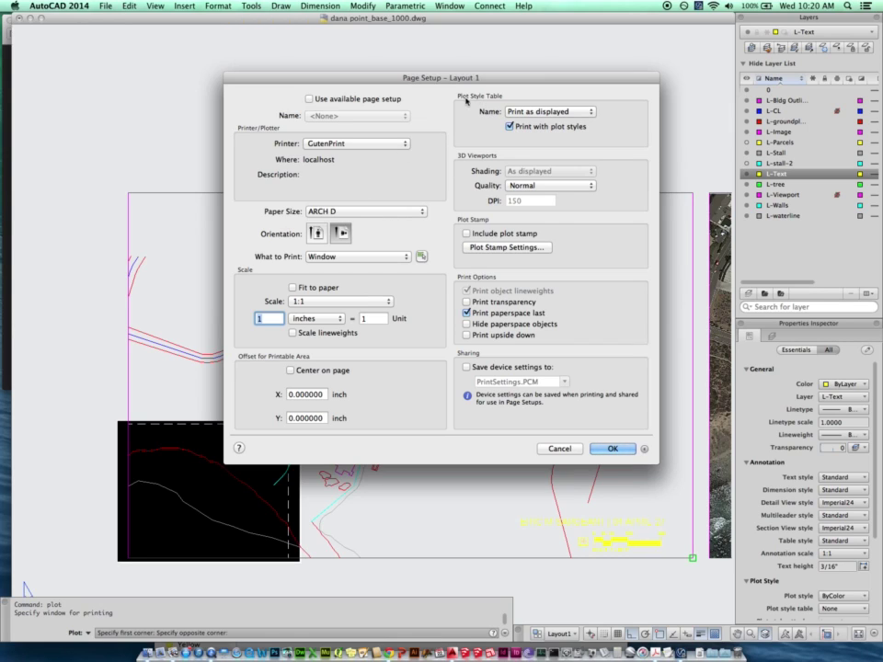
{"action": "left_click", "coordinate": [505, 107]}
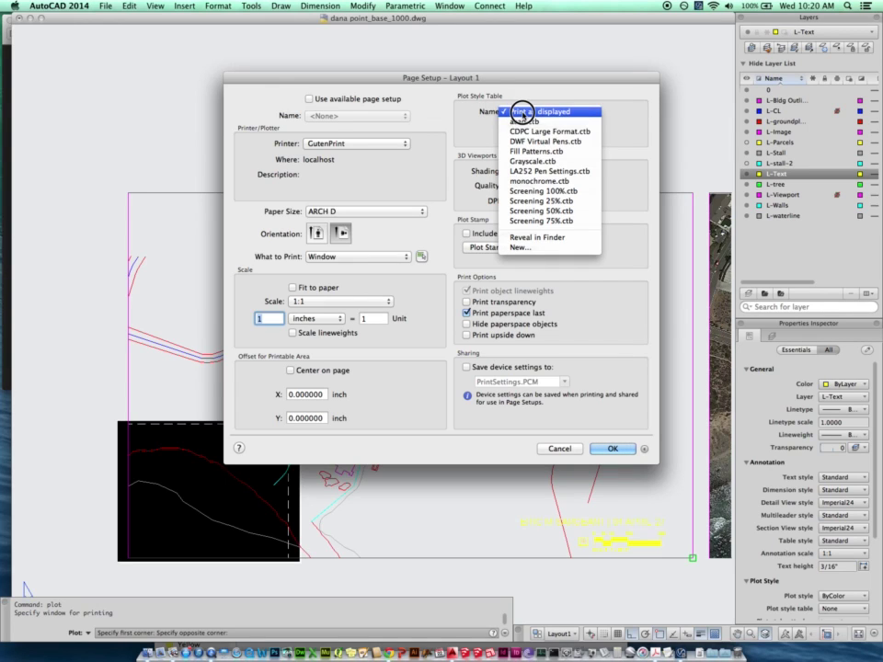
{"action": "left_click", "coordinate": [574, 173]}
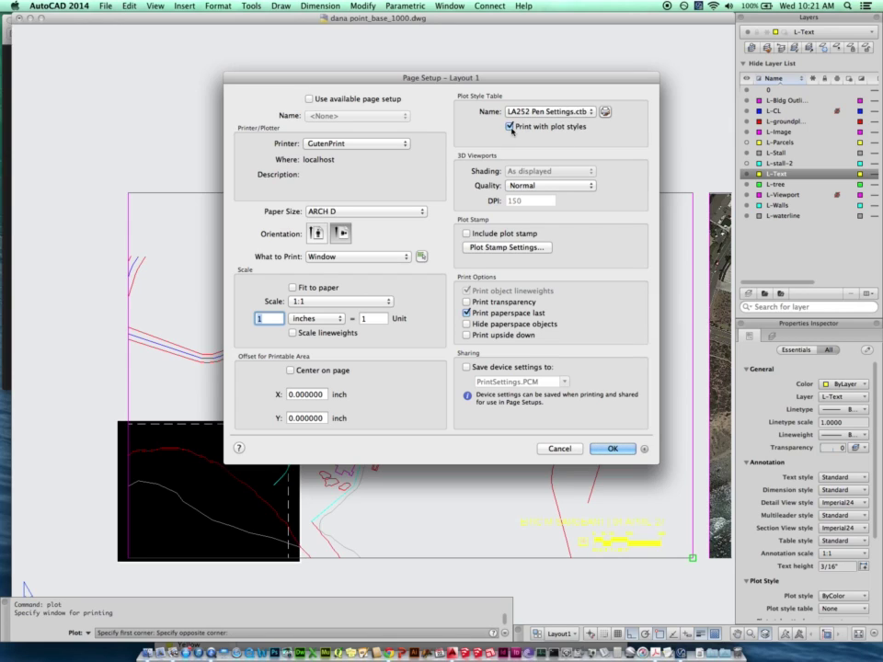
{"action": "left_click", "coordinate": [290, 372]}
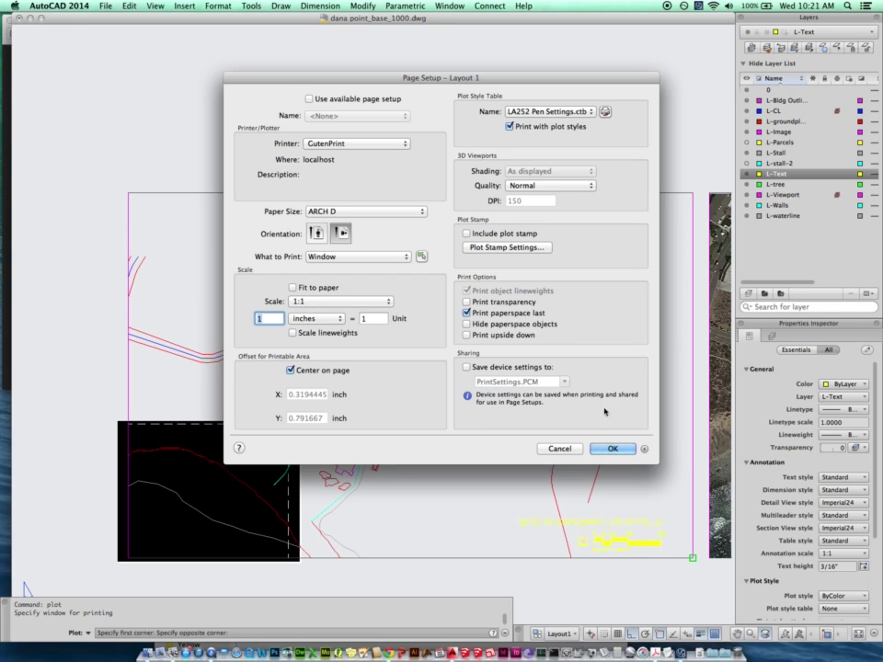
{"action": "left_click", "coordinate": [612, 449]}
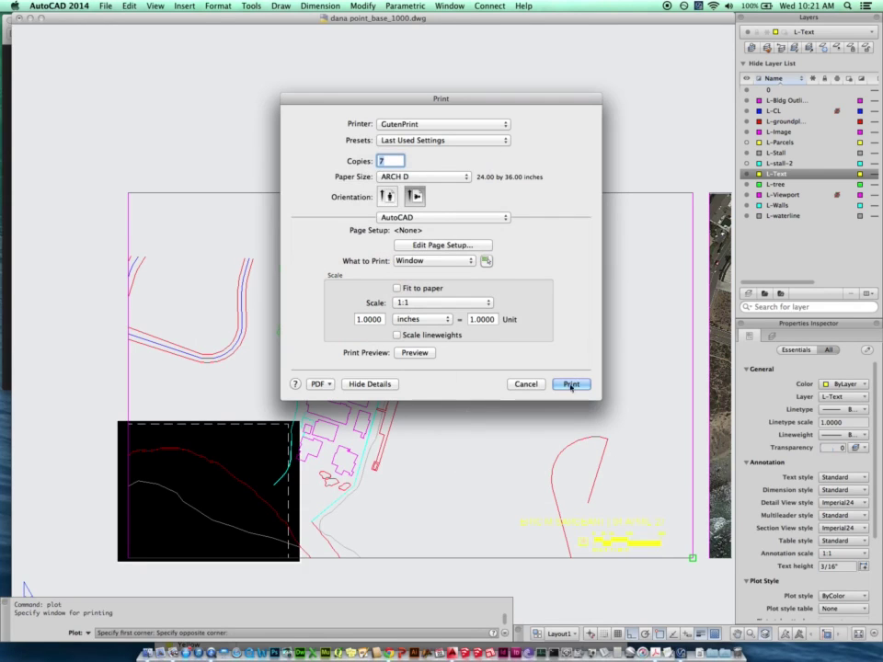
Review the PDF output options for the plot and check the reference plot dialog image in Chrome again before returning to AutoCAD.
{"action": "left_click", "coordinate": [319, 384]}
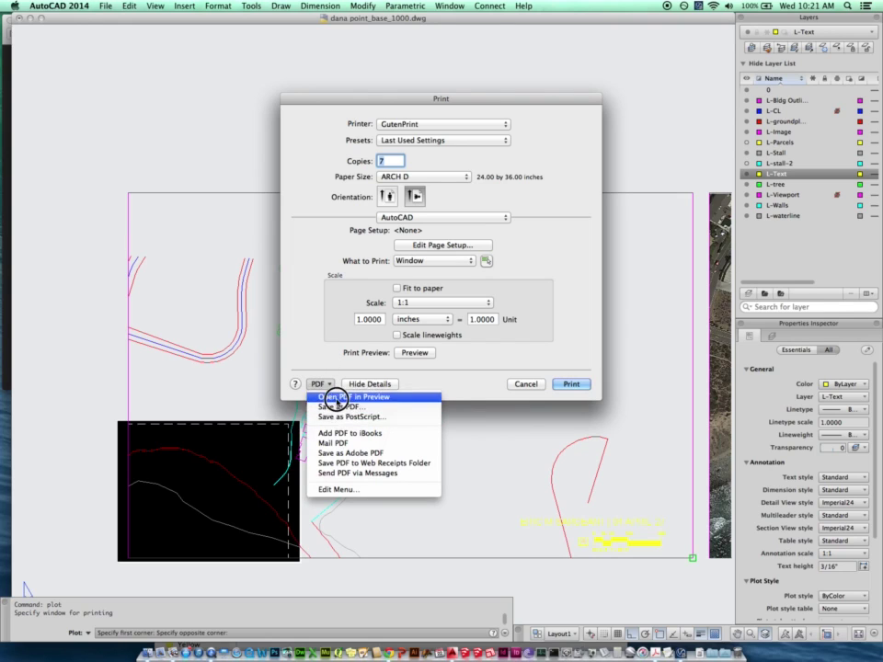
{"action": "left_click", "coordinate": [324, 364]}
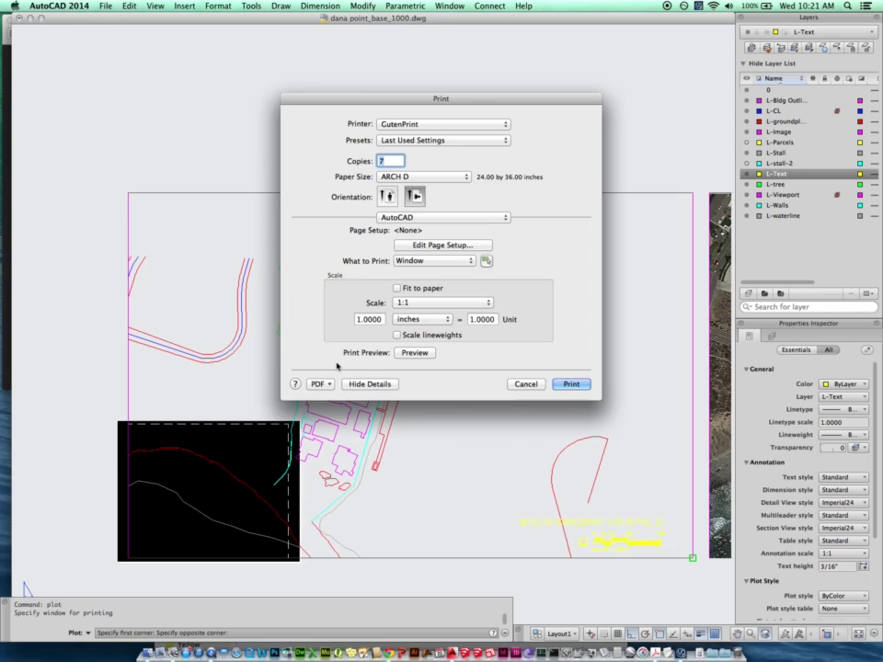
{"action": "left_click", "coordinate": [319, 384]}
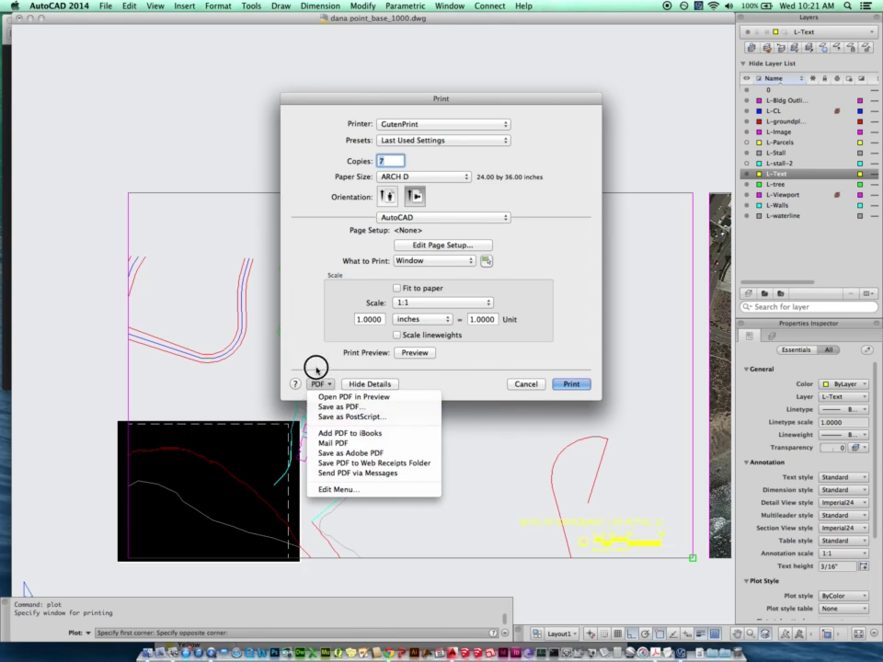
{"action": "left_click", "coordinate": [316, 360]}
{"action": "left_click", "coordinate": [395, 648]}
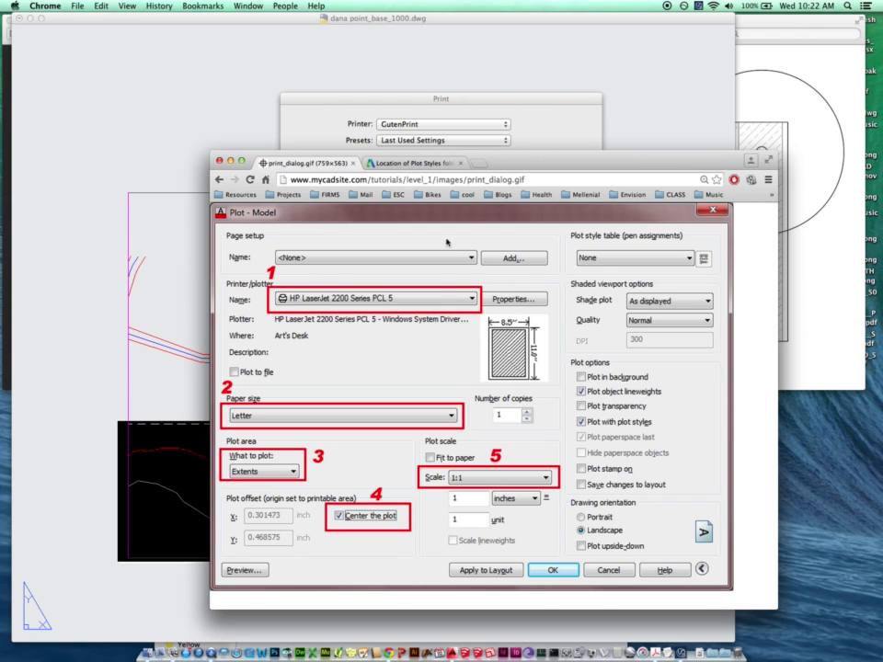
{"action": "left_click", "coordinate": [350, 103]}
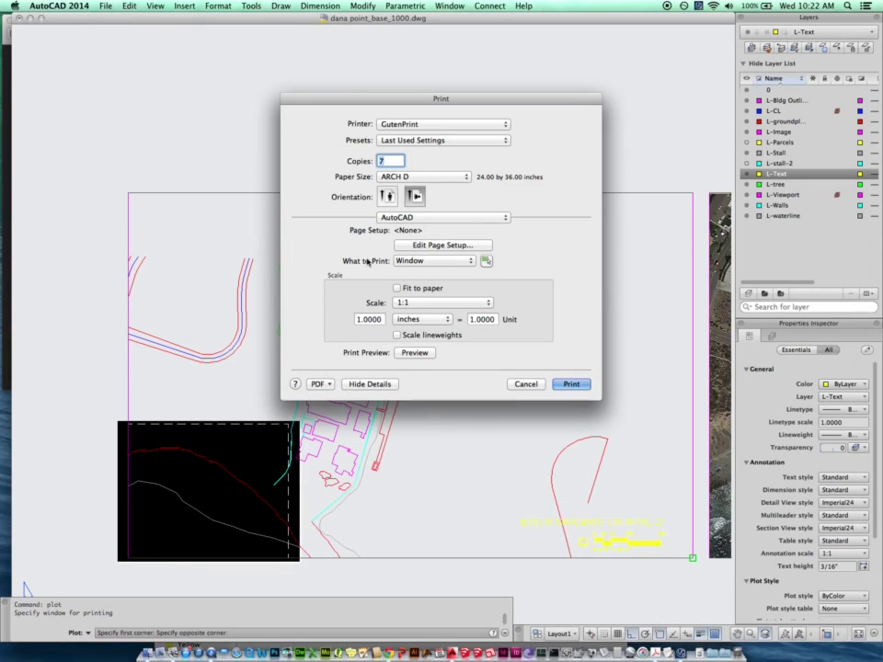
Save the plot as a PDF on the Desktop under the file name cad-linework_50sc.pdf.
{"action": "left_click", "coordinate": [317, 383]}
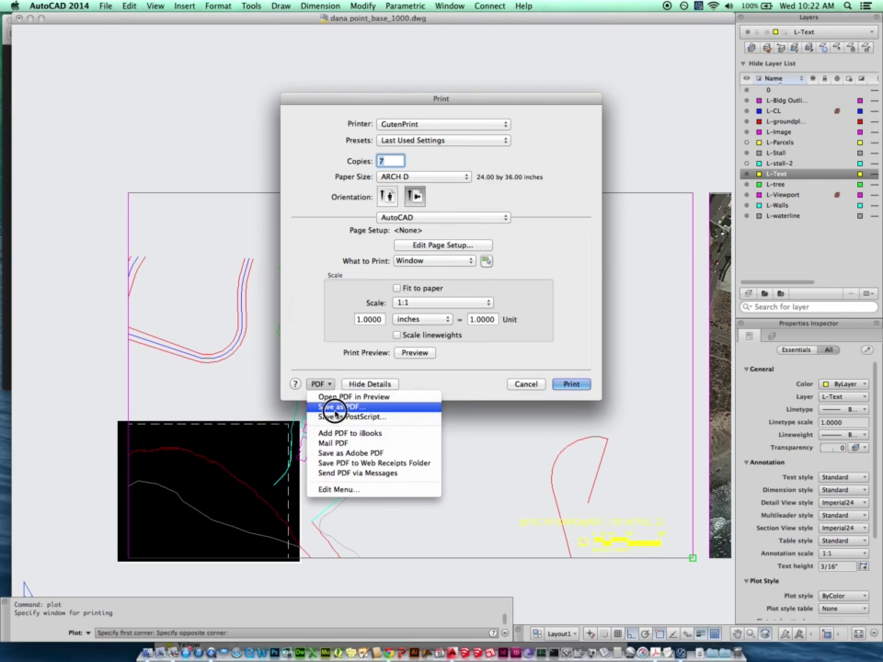
{"action": "left_click", "coordinate": [338, 407]}
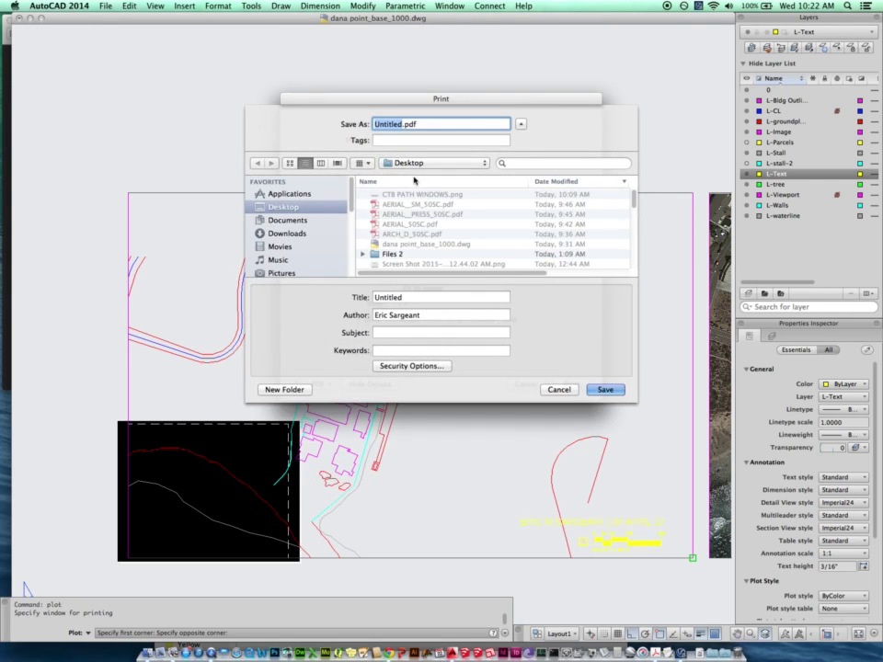
{"action": "type", "text": "cad-linework_50"}
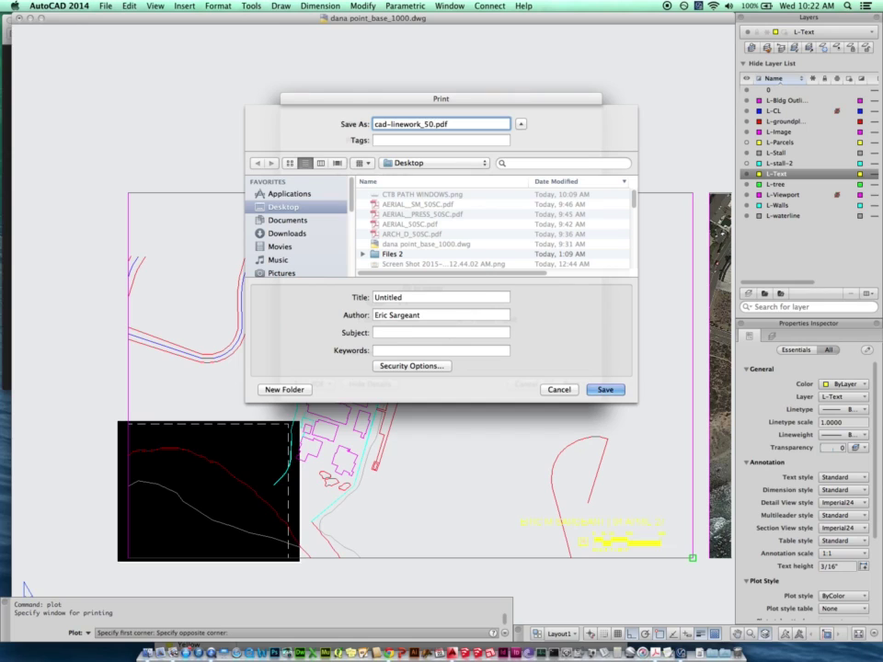
{"action": "type", "text": "sc"}
{"action": "left_click", "coordinate": [606, 390]}
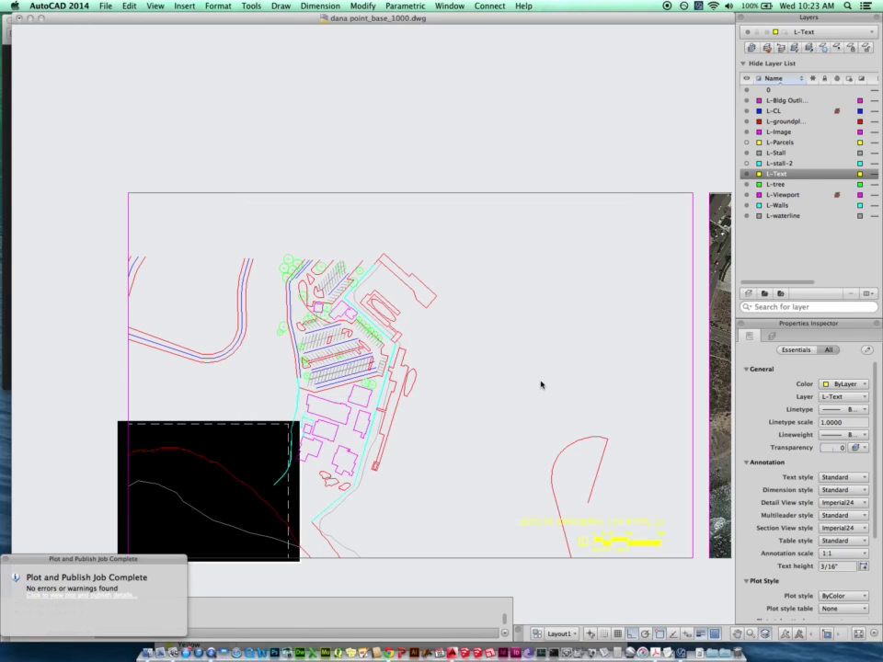
Switch to the Finder desktop, hiding the other applications, and open cad-linework_50sc.pdf in Acrobat.
{"action": "key", "text": "super+Tab"}
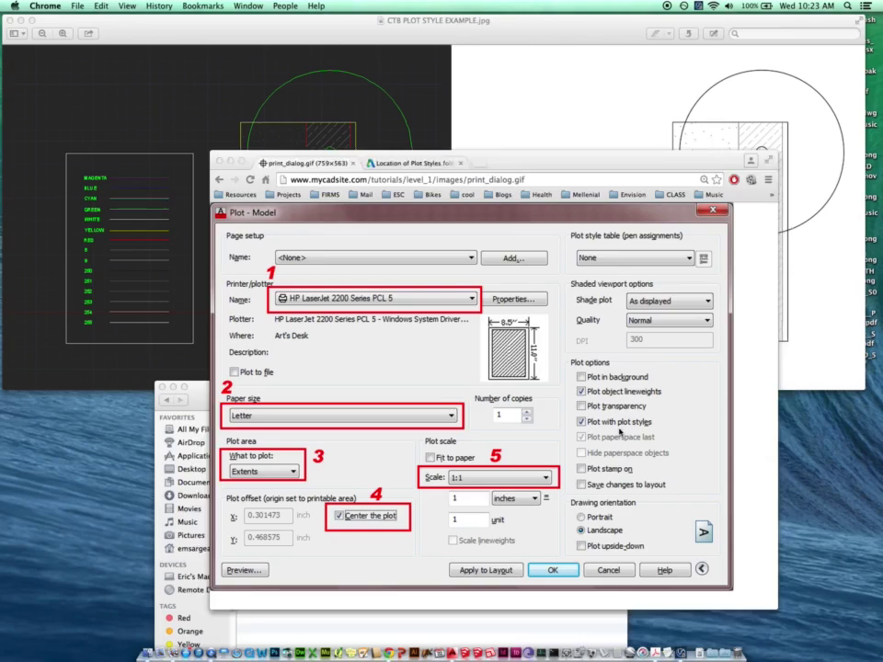
{"action": "key", "text": "super+Tab"}
{"action": "key", "text": "super+h"}
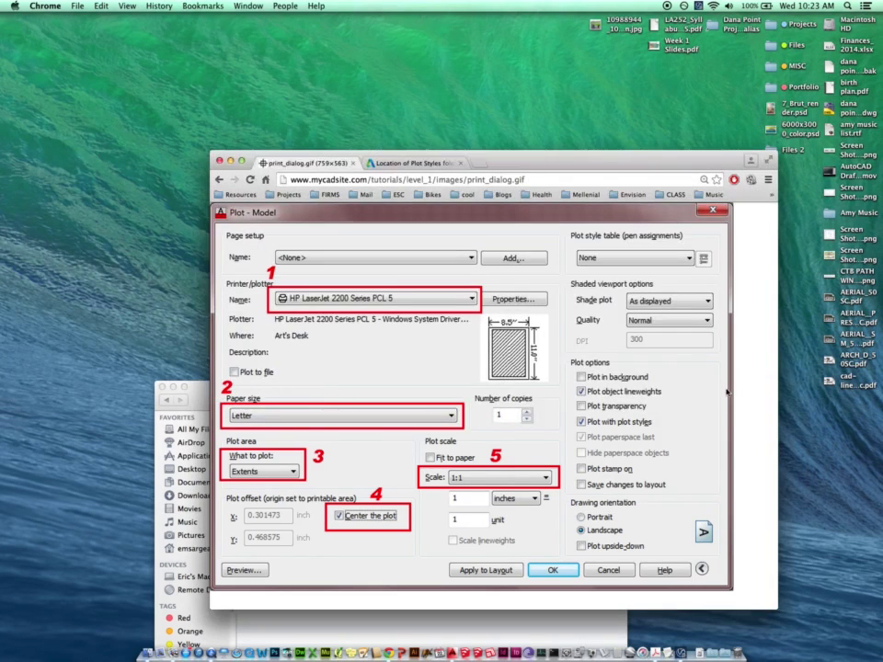
{"action": "key", "text": "super+h"}
{"action": "right_click", "coordinate": [846, 382]}
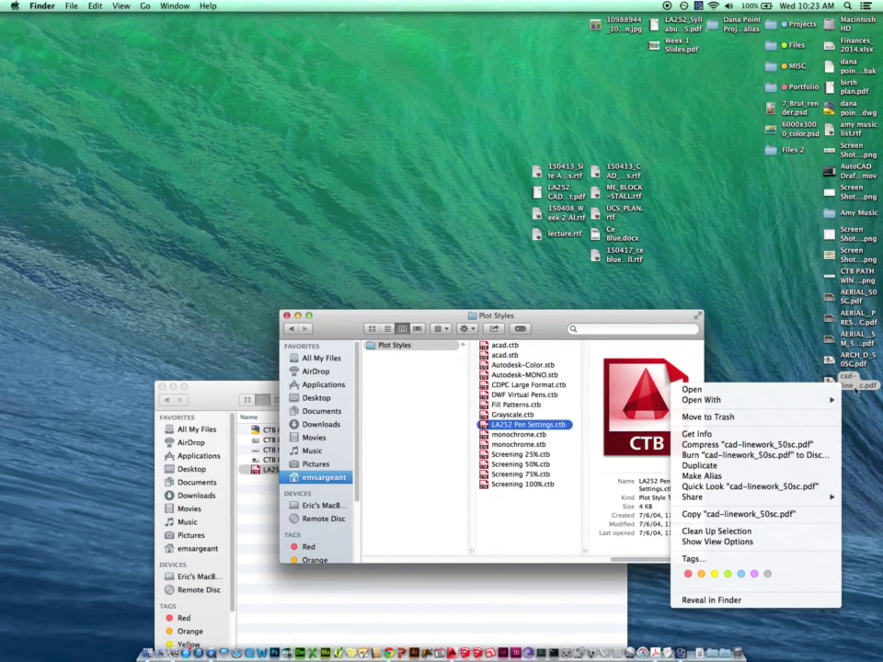
{"action": "double_click", "coordinate": [852, 385]}
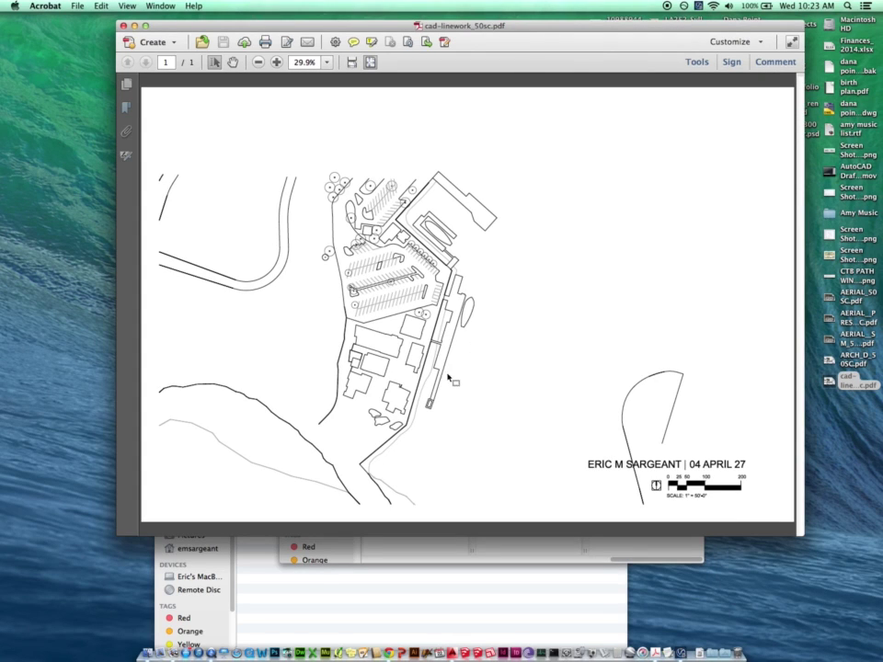
Examine the plotted lineweights of the trees, parking stalls, walls and buildings up close, and close the PDF.
{"action": "key", "text": "super+equal"}
{"action": "key", "text": "super+equal"}
{"action": "key", "text": "super+equal"}
{"action": "key", "text": "super+equal"}
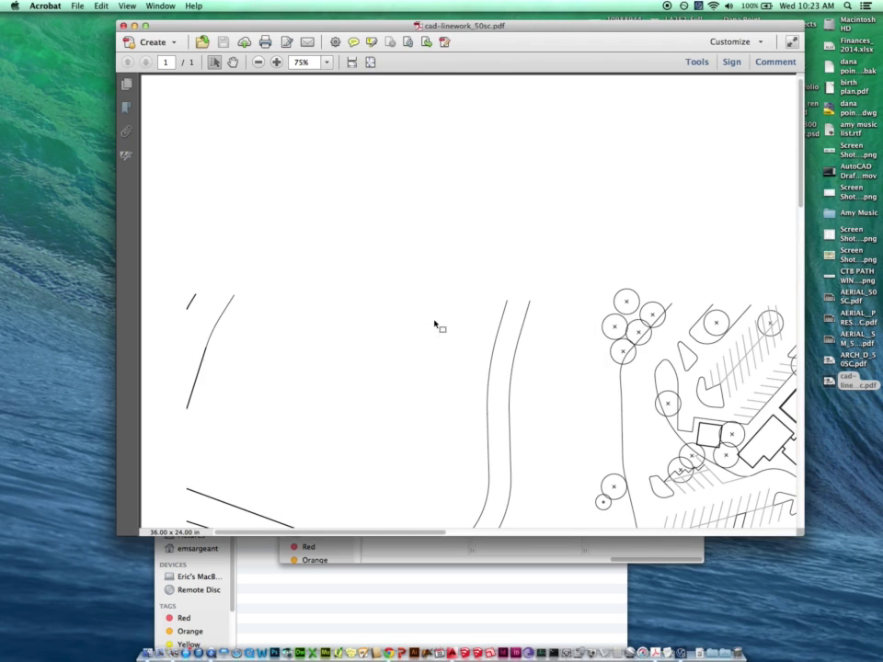
{"action": "left_click_drag", "start_coordinate": [431, 534], "coordinate": [583, 533]}
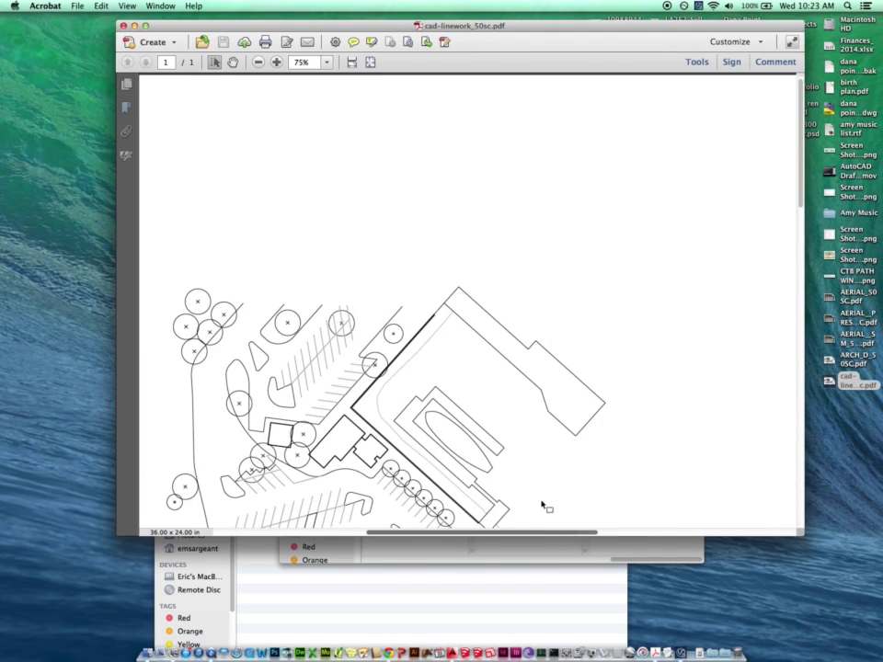
{"action": "scroll", "coordinate": [495, 427], "scroll_direction": "down", "scroll_amount": 5}
{"action": "scroll", "coordinate": [495, 434], "scroll_direction": "down", "scroll_amount": 5}
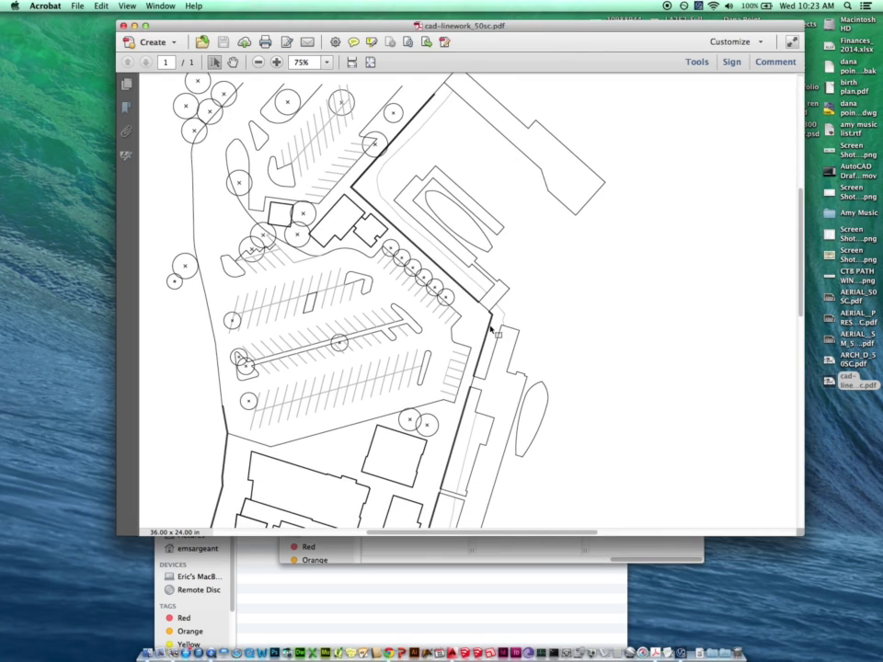
{"action": "scroll", "coordinate": [276, 427], "scroll_direction": "down", "scroll_amount": 2}
{"action": "scroll", "coordinate": [517, 405], "scroll_direction": "down", "scroll_amount": 3}
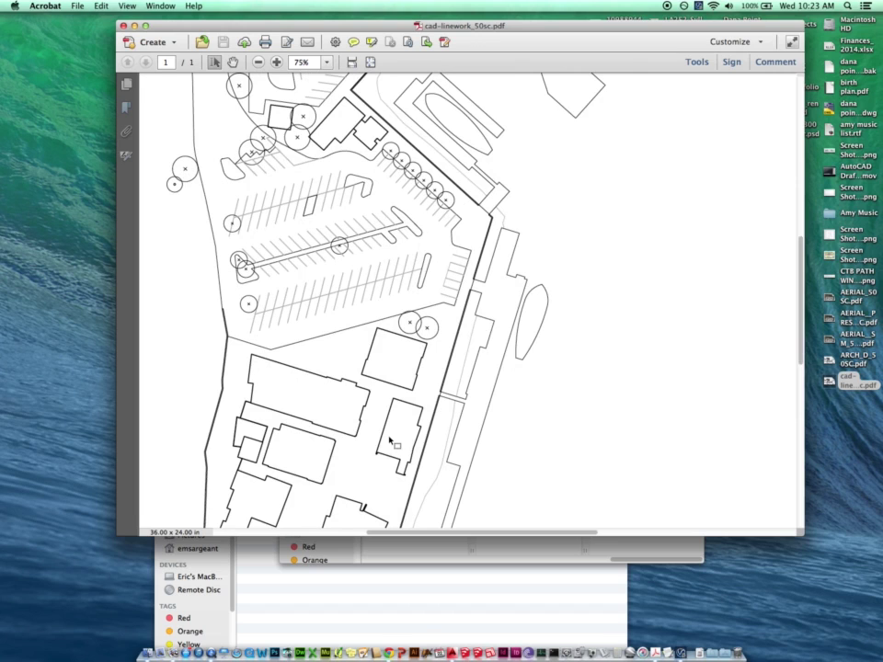
{"action": "key", "text": "super+w"}
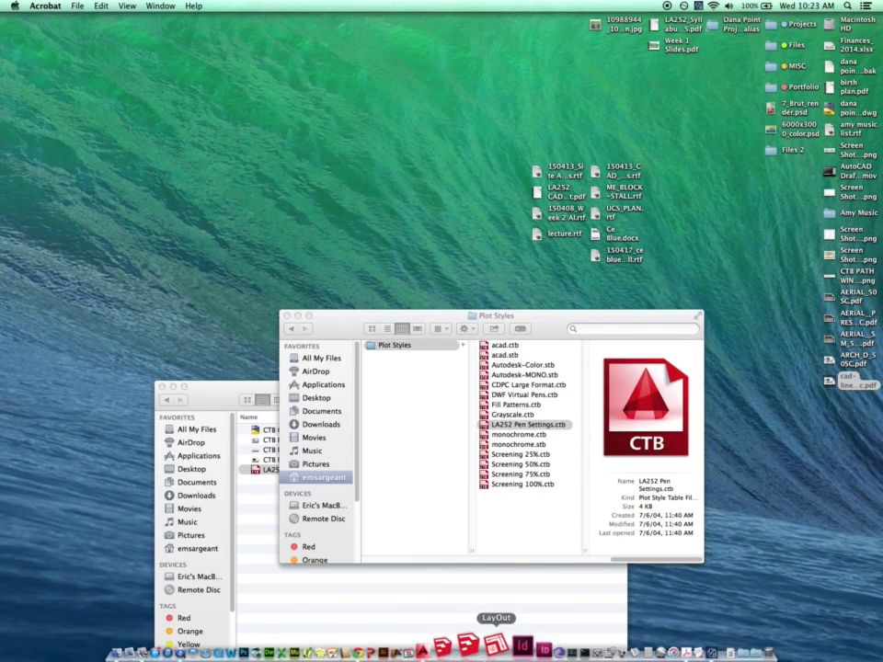
Return to AutoCAD and inspect the name and date text and the scale bar near the viewport's lower edge.
{"action": "left_click", "coordinate": [457, 654]}
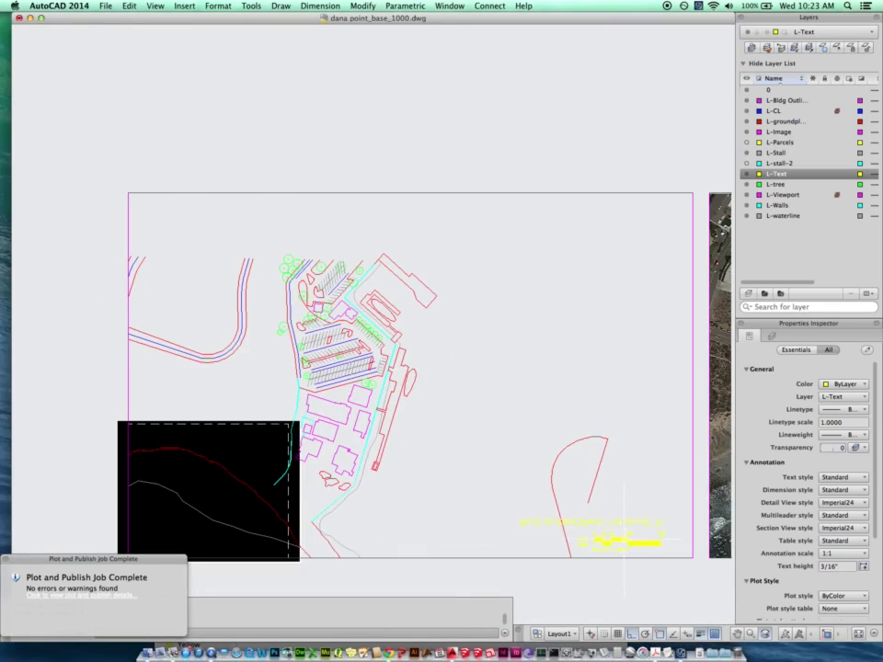
{"action": "scroll", "coordinate": [623, 542], "scroll_direction": "up", "scroll_amount": 5}
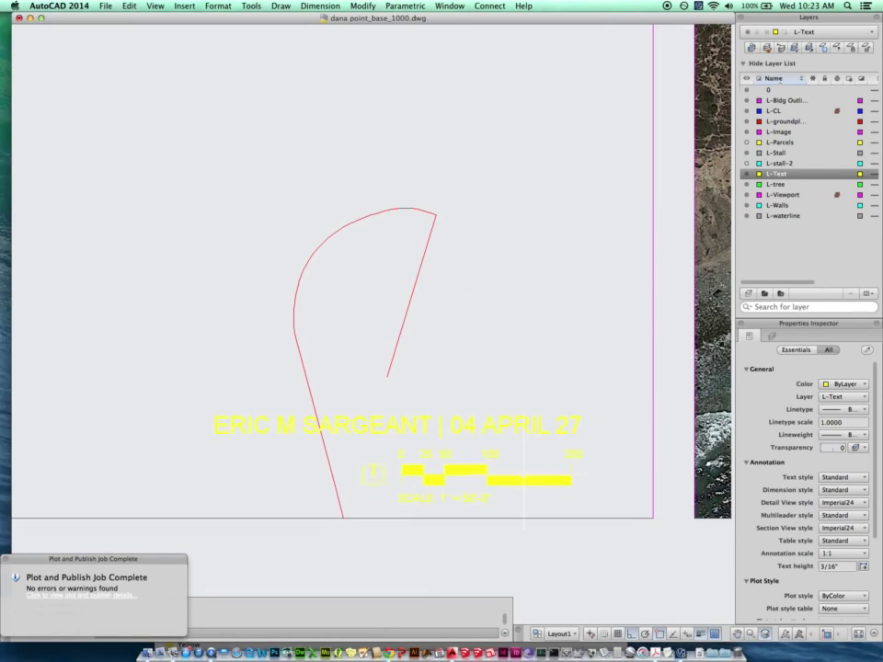
{"action": "scroll", "coordinate": [522, 457], "scroll_direction": "up", "scroll_amount": 3}
{"action": "scroll", "coordinate": [496, 433], "scroll_direction": "down", "scroll_amount": 5}
{"action": "scroll", "coordinate": [478, 414], "scroll_direction": "up", "scroll_amount": 3}
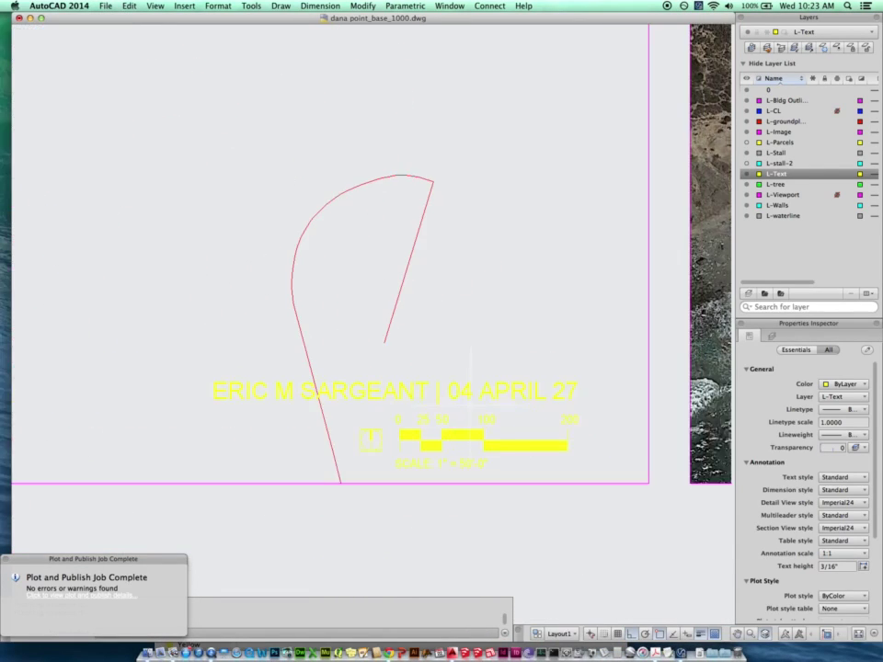
{"action": "left_click", "coordinate": [469, 394]}
{"action": "key", "text": "Escape"}
{"action": "left_click", "coordinate": [469, 393]}
{"action": "key", "text": "Escape"}
{"action": "middle_click_drag", "start_coordinate": [441, 419], "coordinate": [480, 411]}
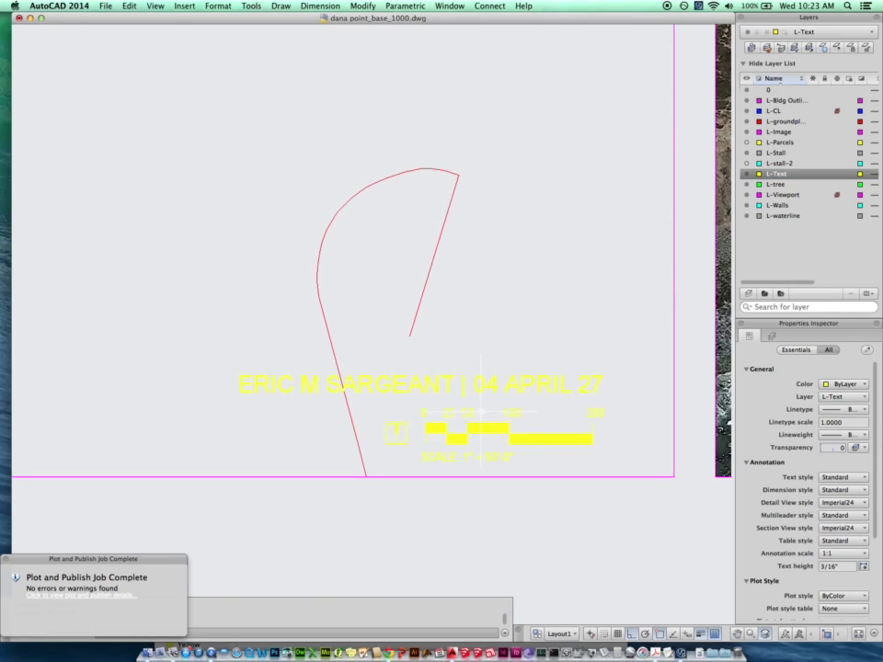
Add a multiline text reading NAME in the empty paper space just below the line-work viewport frame.
{"action": "type", "text": "t"}
{"action": "key", "text": "Return"}
{"action": "left_click", "coordinate": [348, 503]}
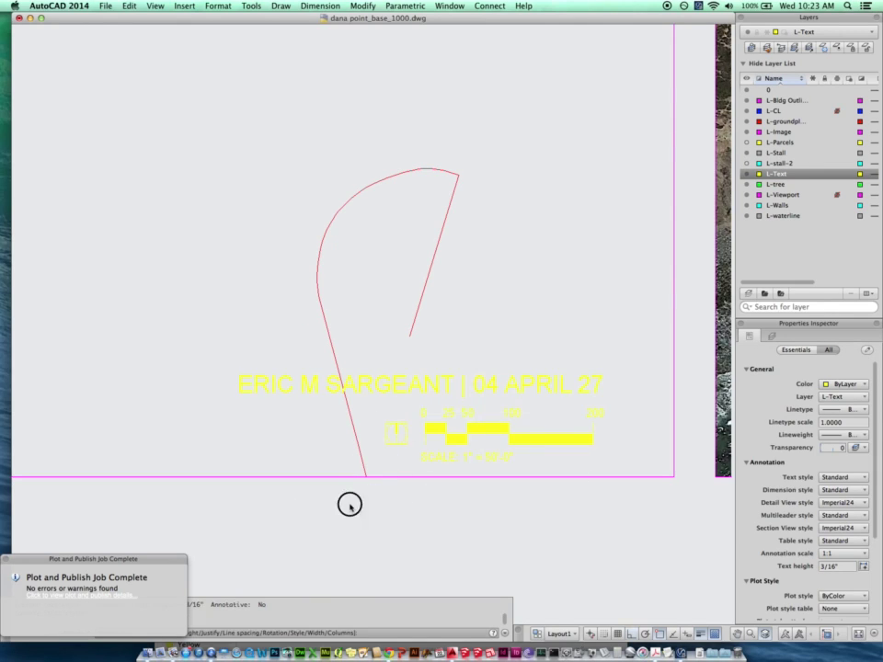
{"action": "left_click", "coordinate": [542, 544]}
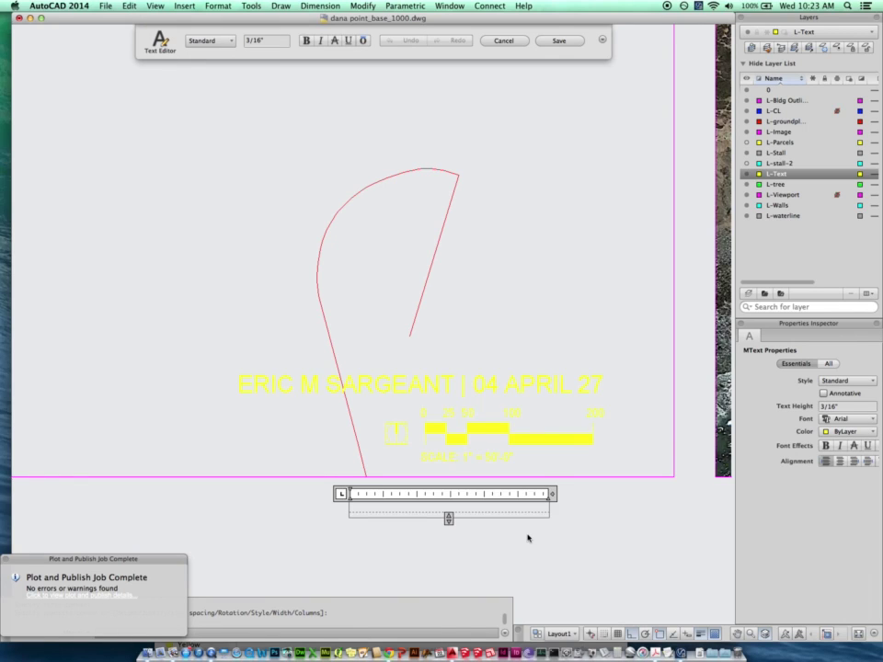
{"action": "type", "text": "NORTH"}
{"action": "left_click", "coordinate": [523, 539]}
{"action": "left_click", "coordinate": [373, 507]}
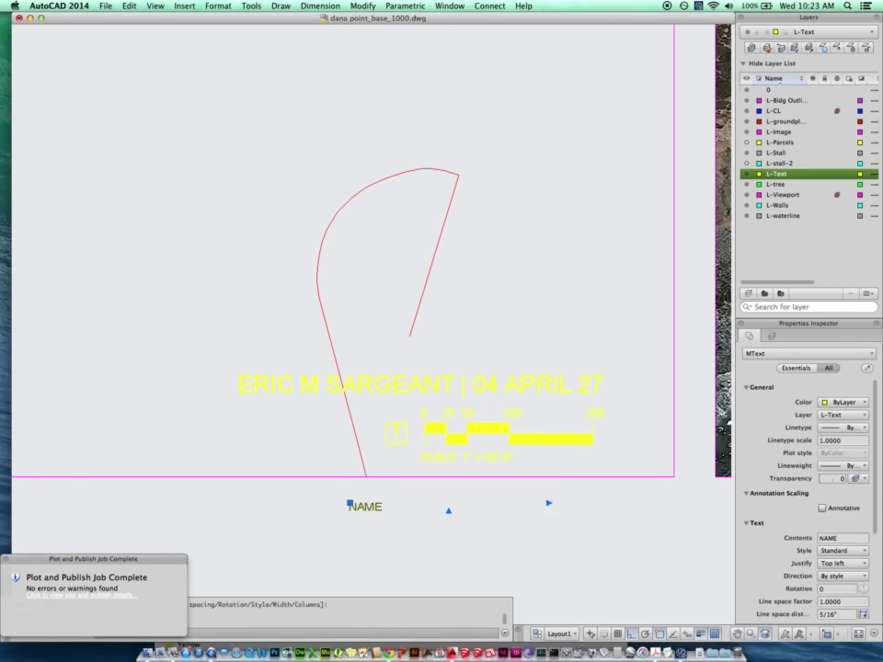
{"action": "left_click", "coordinate": [350, 503]}
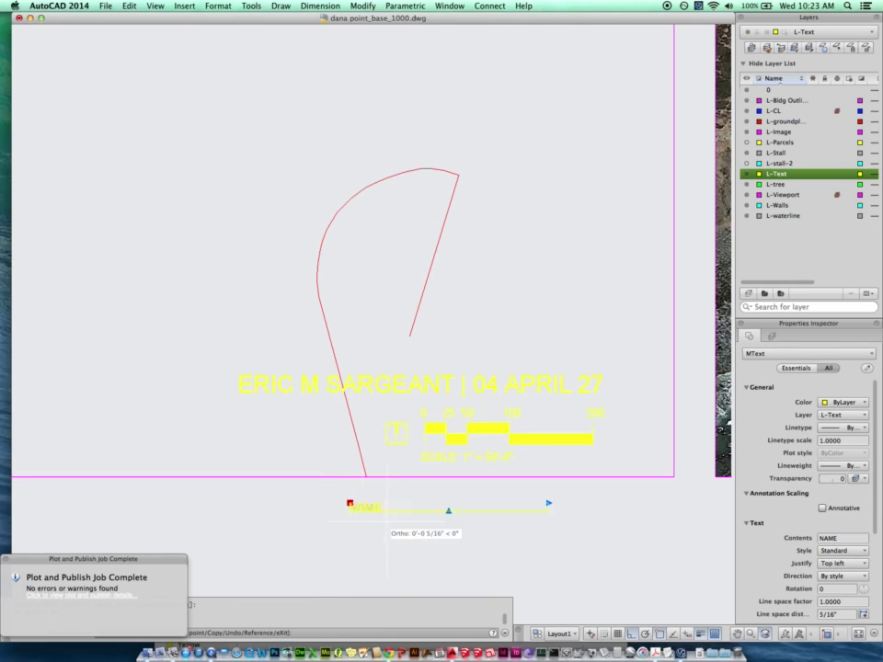
{"action": "key", "text": "Escape"}
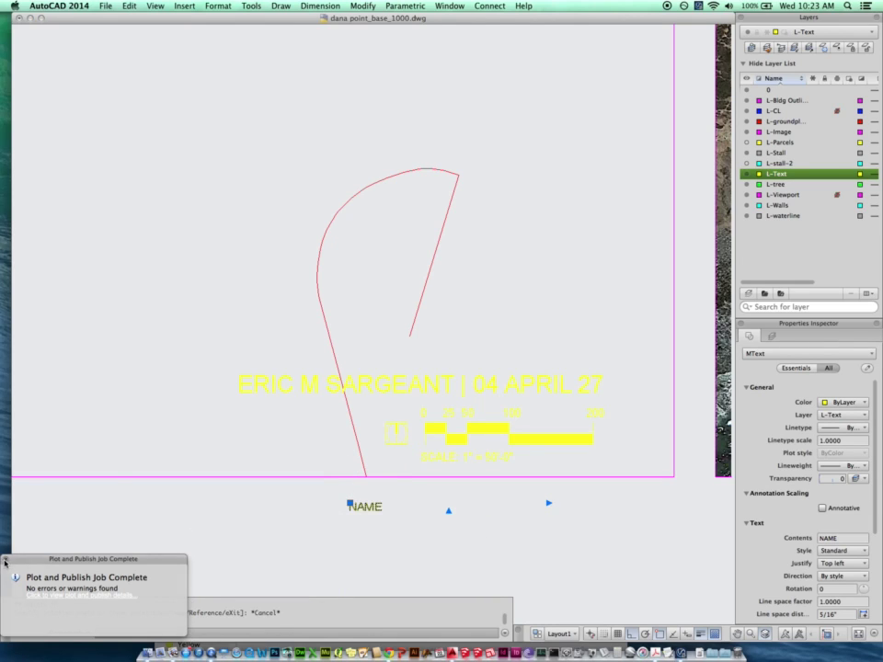
{"action": "left_click", "coordinate": [5, 561]}
{"action": "key", "text": "Escape"}
{"action": "left_click", "coordinate": [350, 506]}
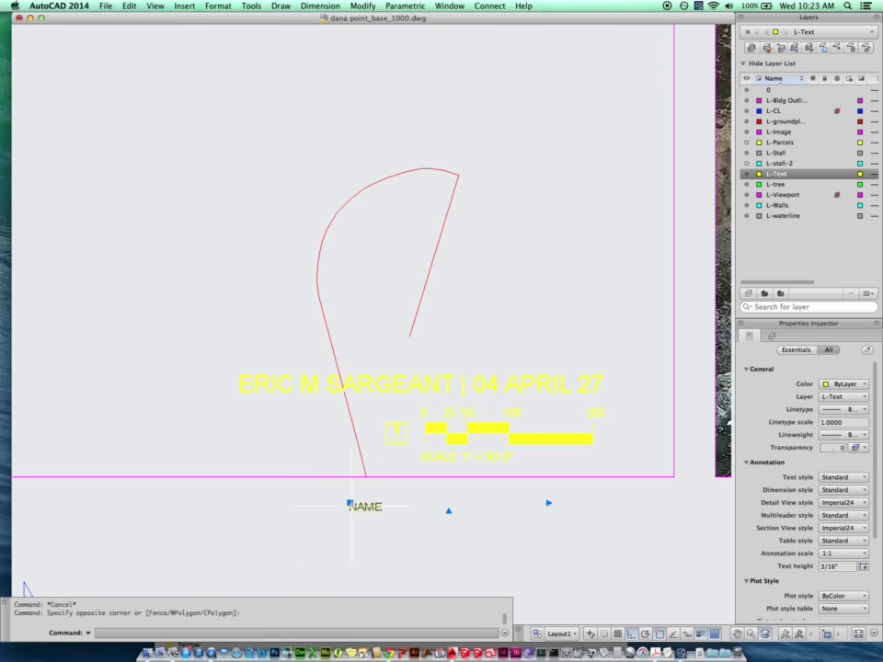
{"action": "left_click", "coordinate": [350, 505]}
{"action": "key", "text": "space"}
{"action": "key", "text": "space"}
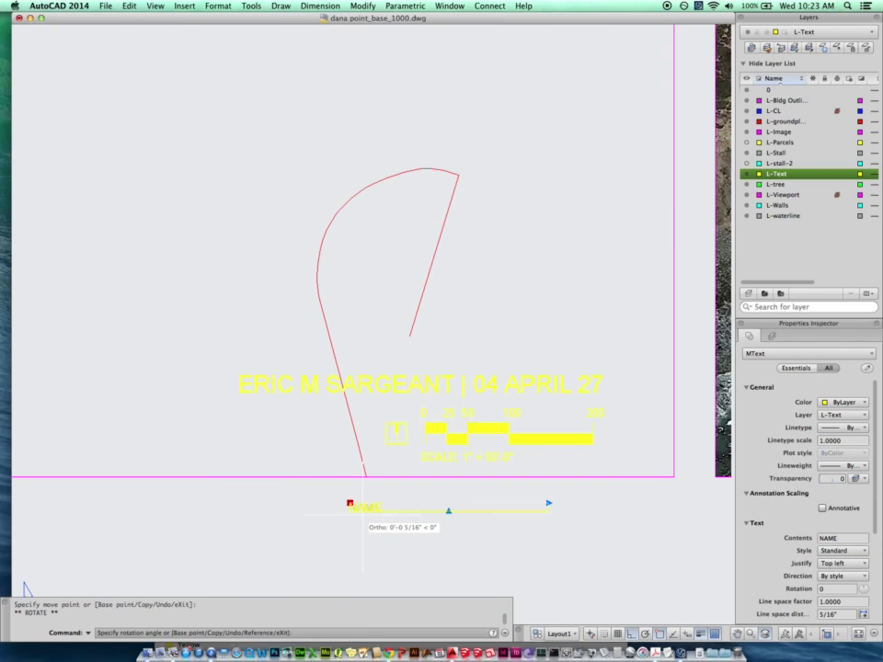
{"action": "key", "text": "space"}
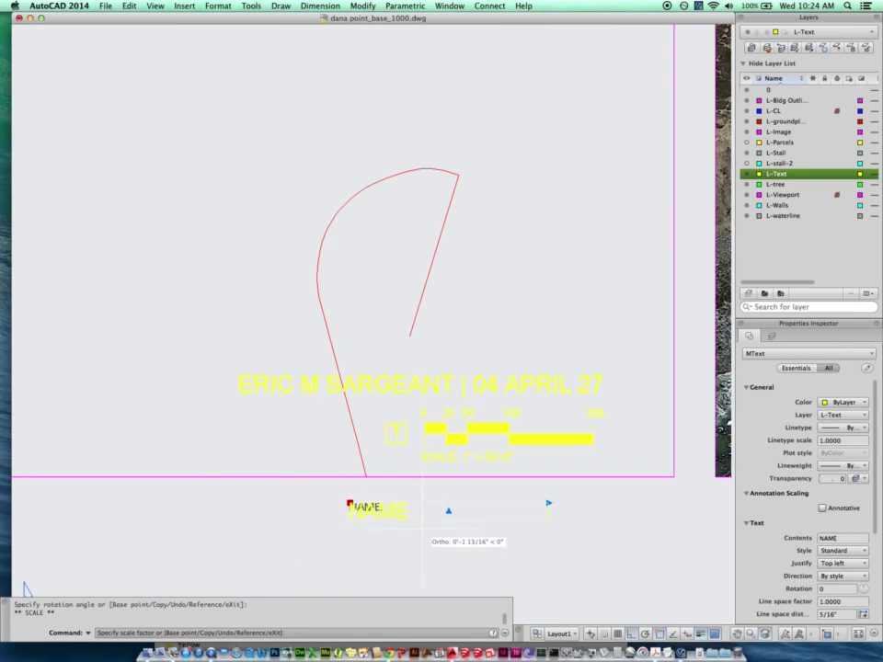
{"action": "key", "text": "Escape"}
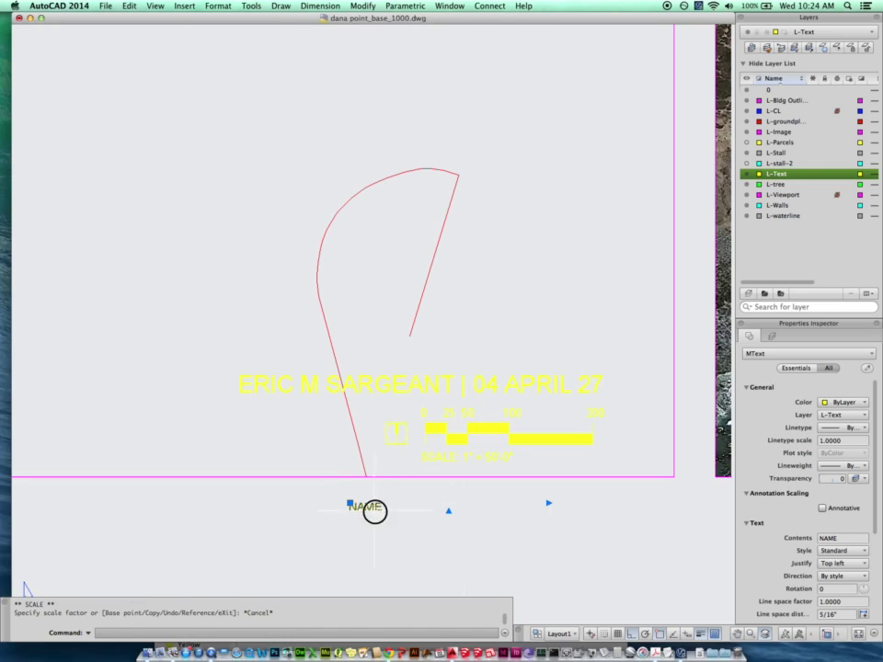
Set the text height of the NAME text below the viewport to 1/4".
{"action": "double_click", "coordinate": [372, 508]}
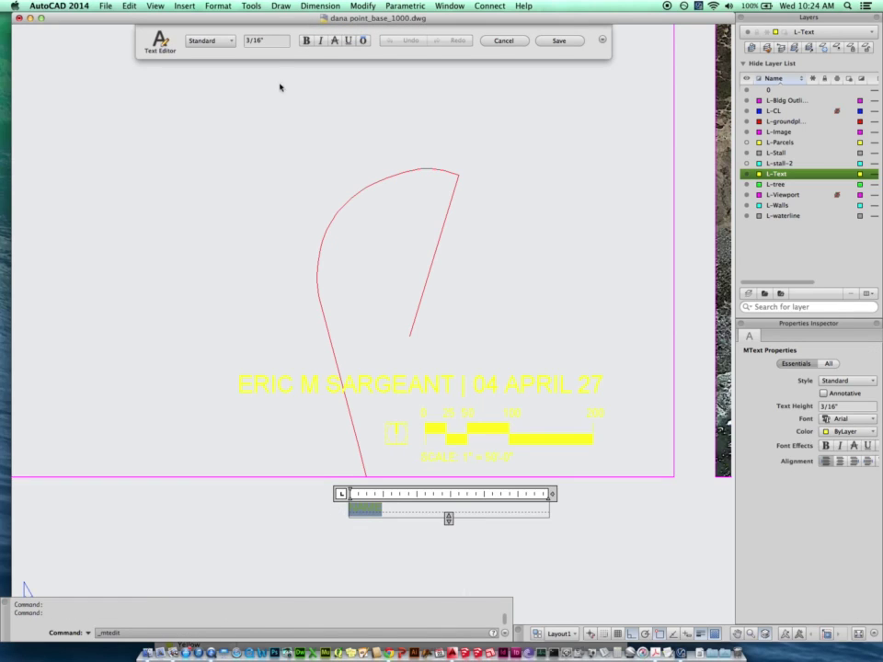
{"action": "left_click", "coordinate": [266, 40]}
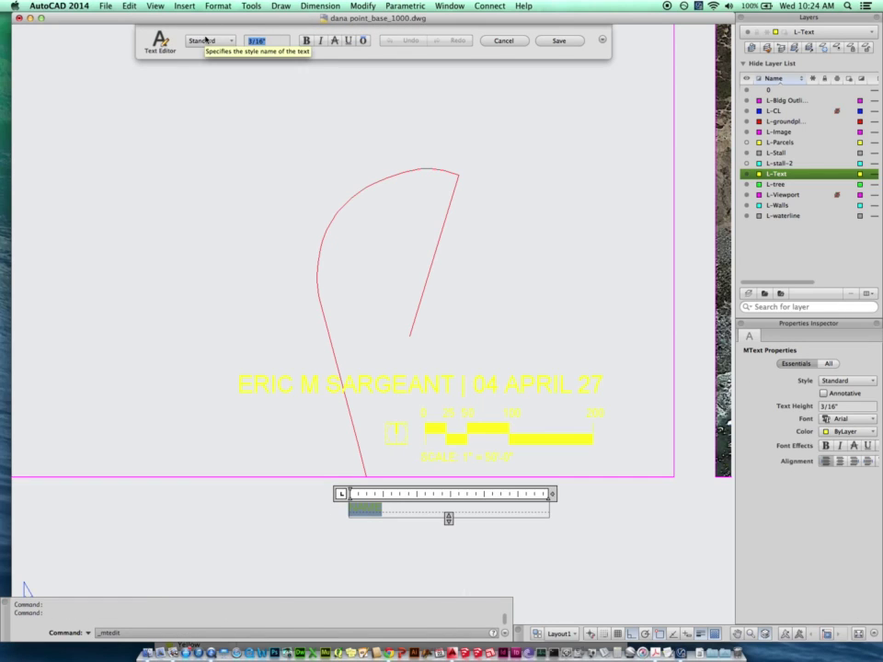
{"action": "type", "text": ".2"}
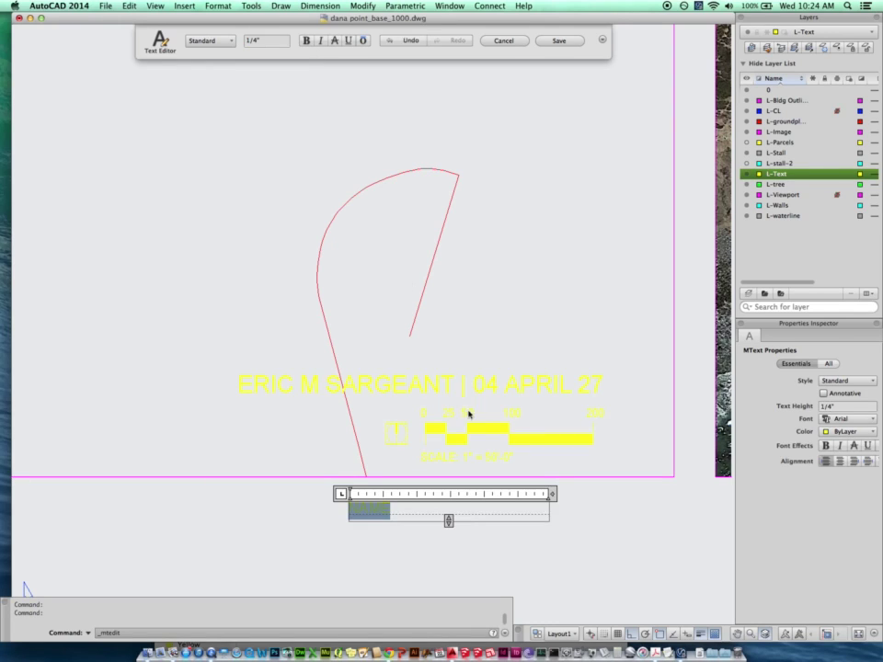
{"action": "left_click", "coordinate": [436, 548]}
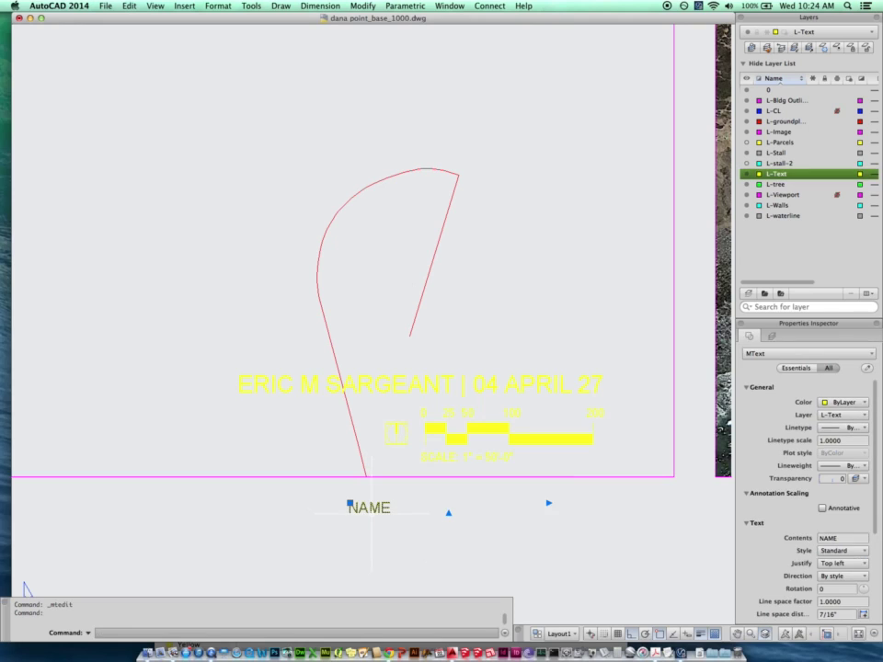
{"action": "scroll", "coordinate": [373, 513], "scroll_direction": "up", "scroll_amount": 5}
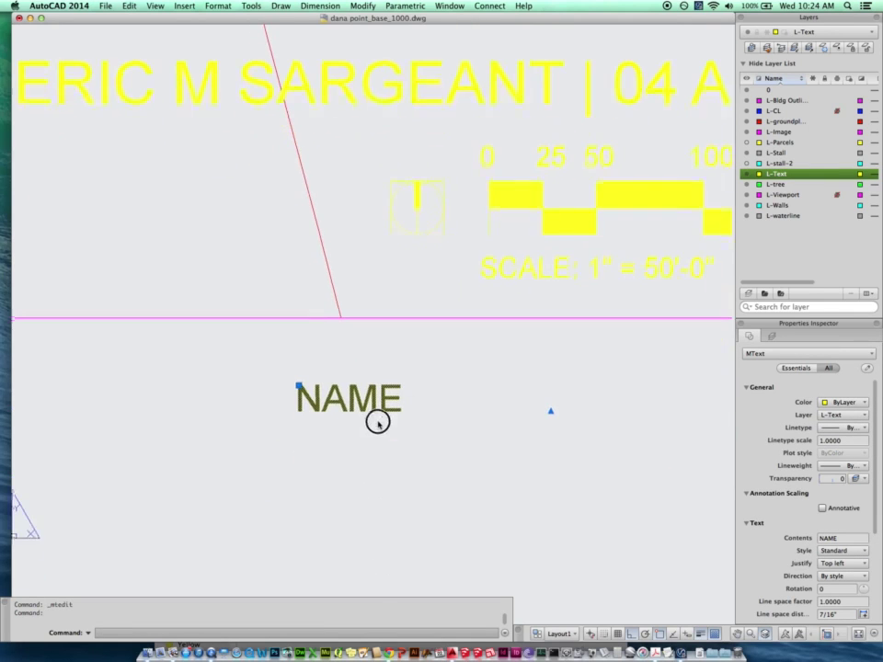
{"action": "key", "text": "Escape"}
Reopen the NAME text below the viewport for editing and look through the text style and font choices.
{"action": "scroll", "coordinate": [367, 401], "scroll_direction": "down", "scroll_amount": 5}
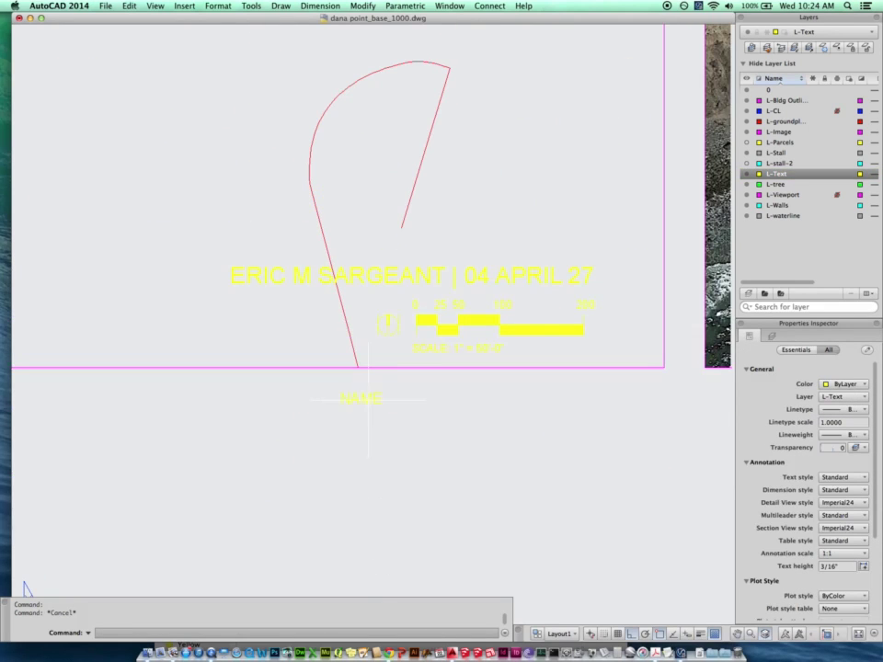
{"action": "scroll", "coordinate": [368, 401], "scroll_direction": "up", "scroll_amount": 3}
{"action": "scroll", "coordinate": [368, 401], "scroll_direction": "down", "scroll_amount": 4}
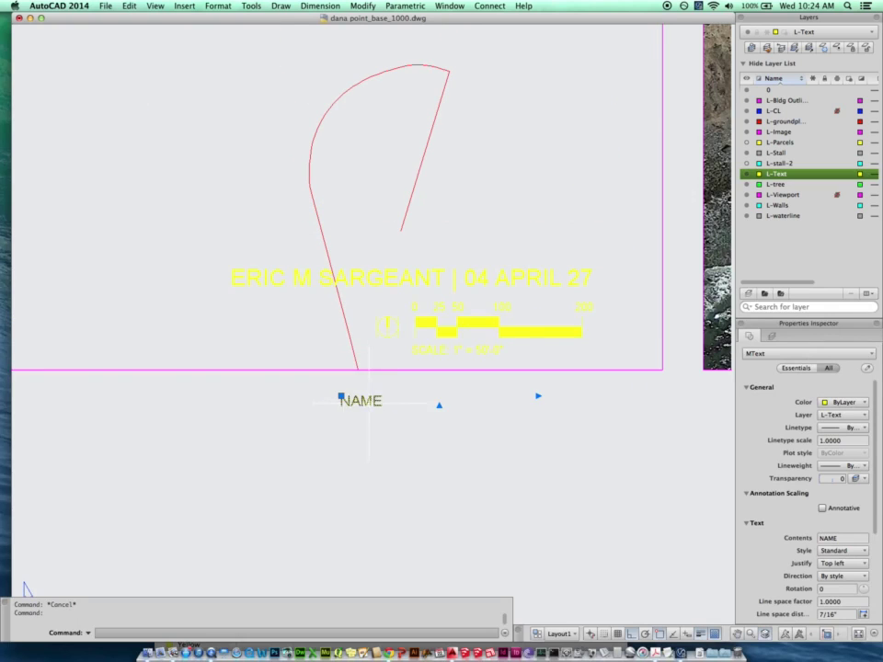
{"action": "scroll", "coordinate": [368, 401], "scroll_direction": "up", "scroll_amount": 1}
{"action": "key", "text": "Escape"}
{"action": "double_click", "coordinate": [368, 400]}
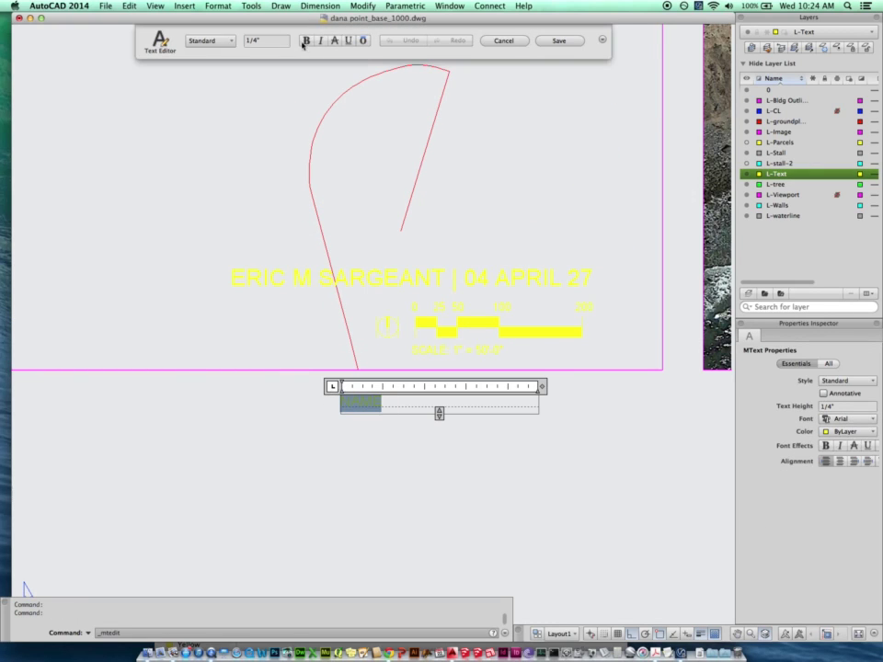
{"action": "left_click", "coordinate": [213, 43]}
{"action": "left_click", "coordinate": [207, 55]}
{"action": "left_click", "coordinate": [602, 40]}
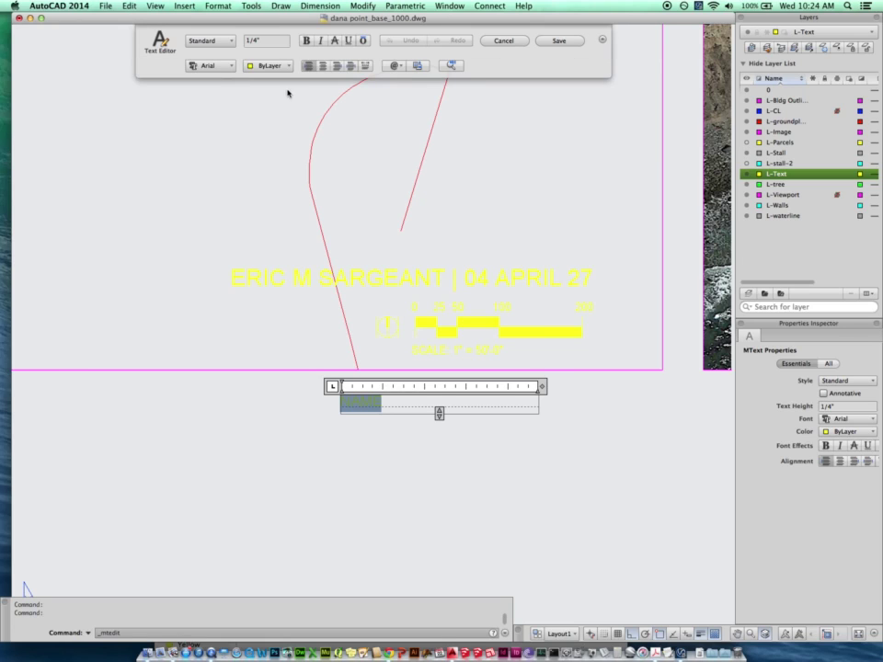
{"action": "left_click", "coordinate": [215, 66]}
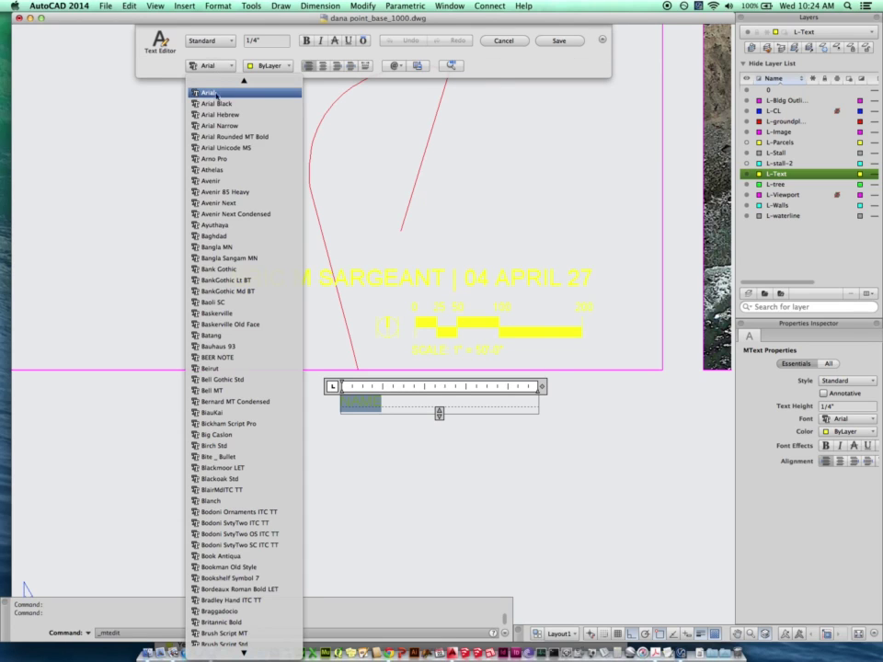
{"action": "left_click", "coordinate": [156, 73]}
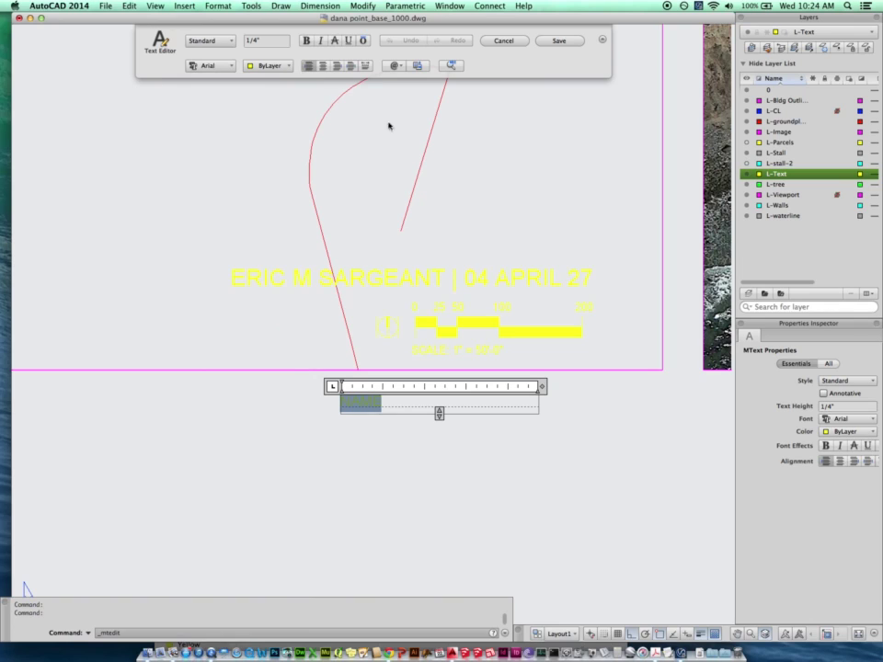
{"action": "left_click", "coordinate": [338, 440]}
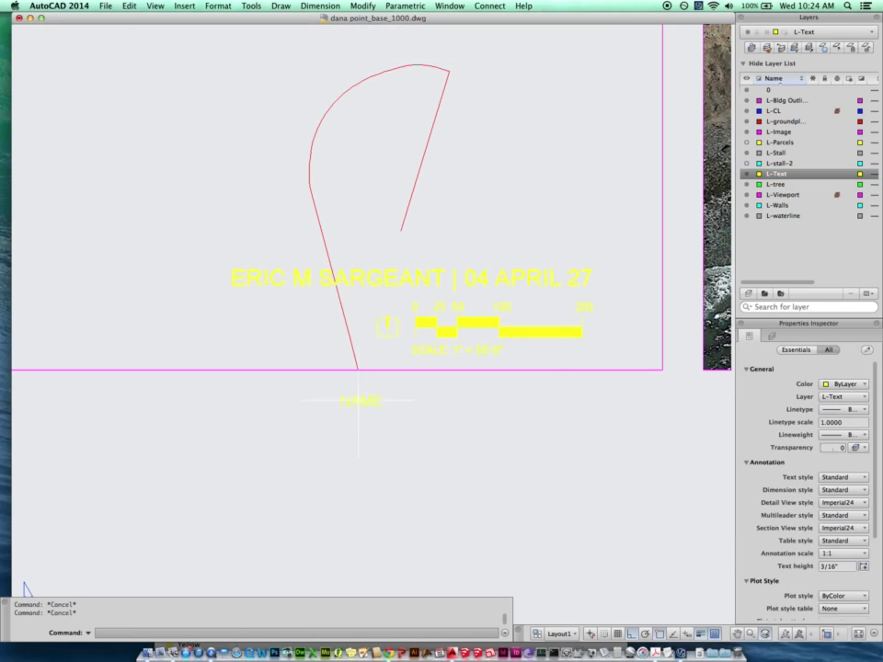
Erase the NAME text below the line-work viewport frame.
{"action": "key", "text": "Return"}
{"action": "left_click", "coordinate": [445, 285]}
{"action": "key", "text": "Escape"}
Change the colour of the L-Text layer to red.
{"action": "middle_click_drag", "start_coordinate": [503, 332], "coordinate": [473, 363]}
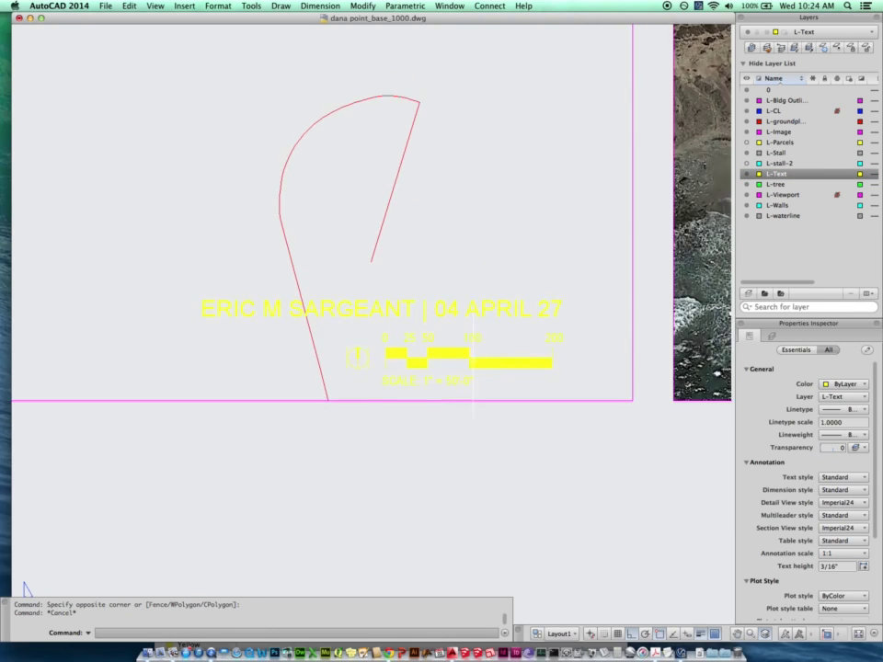
{"action": "scroll", "coordinate": [472, 363], "scroll_direction": "up", "scroll_amount": 3}
{"action": "scroll", "coordinate": [472, 363], "scroll_direction": "down", "scroll_amount": 3}
{"action": "left_click", "coordinate": [464, 368]}
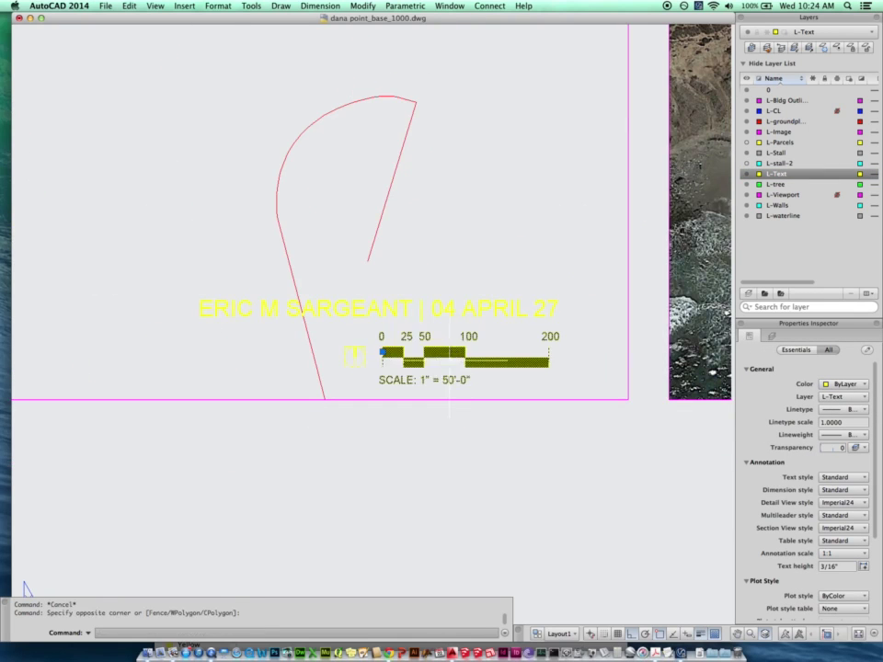
{"action": "key", "text": "Escape"}
{"action": "scroll", "coordinate": [460, 361], "scroll_direction": "up", "scroll_amount": 3}
{"action": "scroll", "coordinate": [459, 360], "scroll_direction": "down", "scroll_amount": 3}
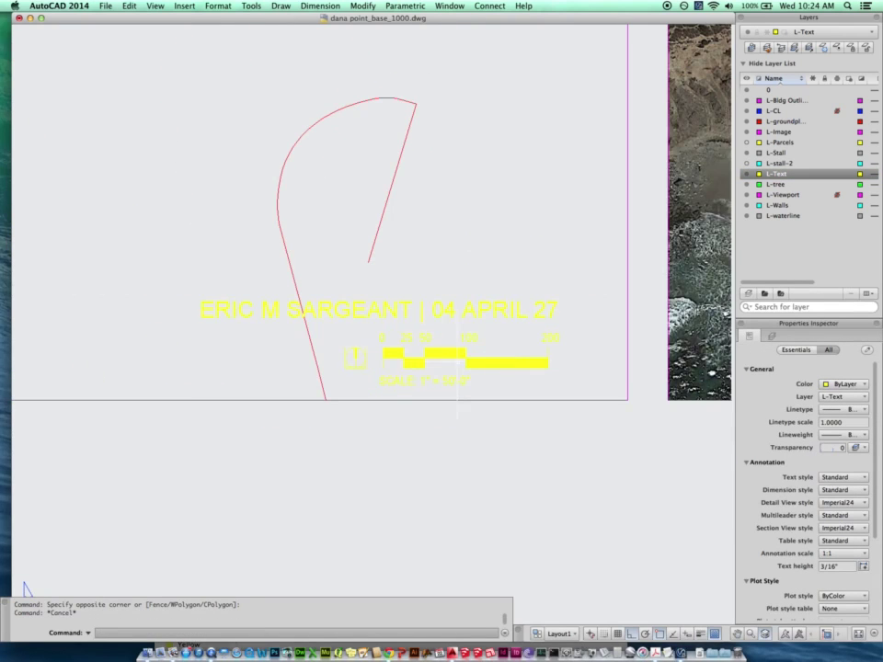
{"action": "left_click", "coordinate": [759, 174]}
{"action": "left_click", "coordinate": [780, 268]}
{"action": "left_click", "coordinate": [336, 259]}
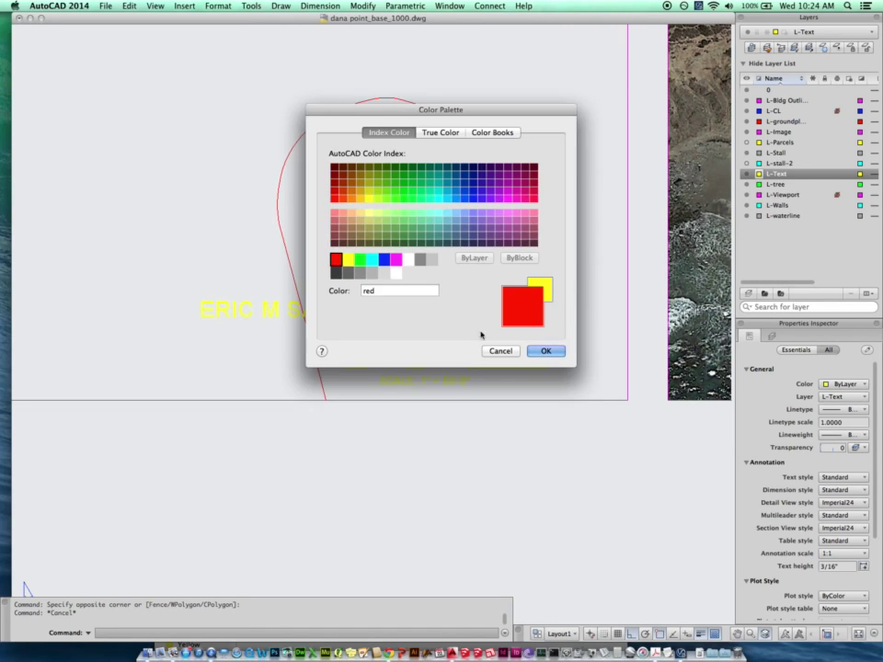
{"action": "left_click", "coordinate": [546, 351]}
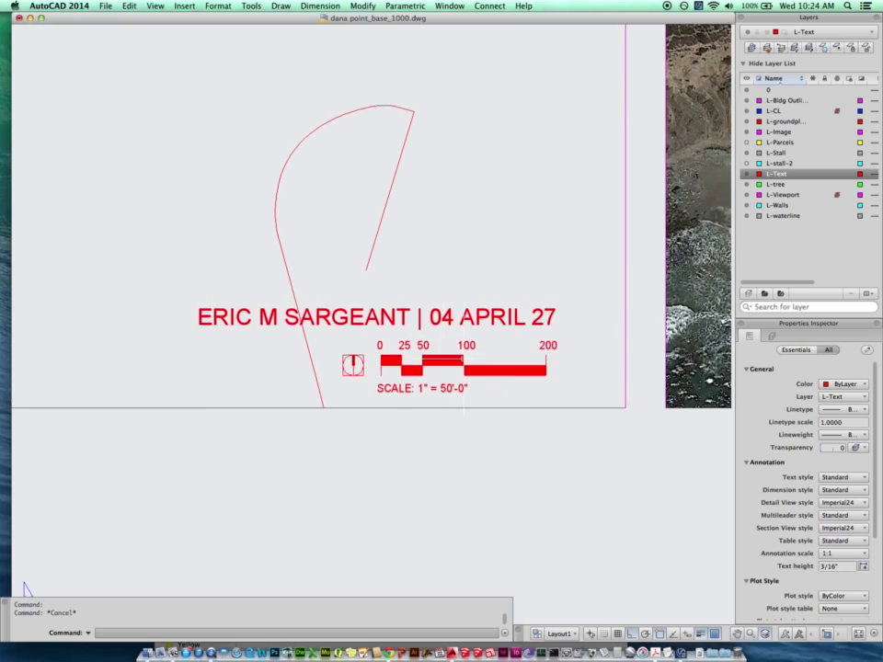
Draw a horizontal polyline 0.5" wide from start to end in the empty paper space below the scale bar.
{"action": "scroll", "coordinate": [462, 361], "scroll_direction": "up", "scroll_amount": 2}
{"action": "middle_click_drag", "start_coordinate": [494, 336], "coordinate": [452, 377]}
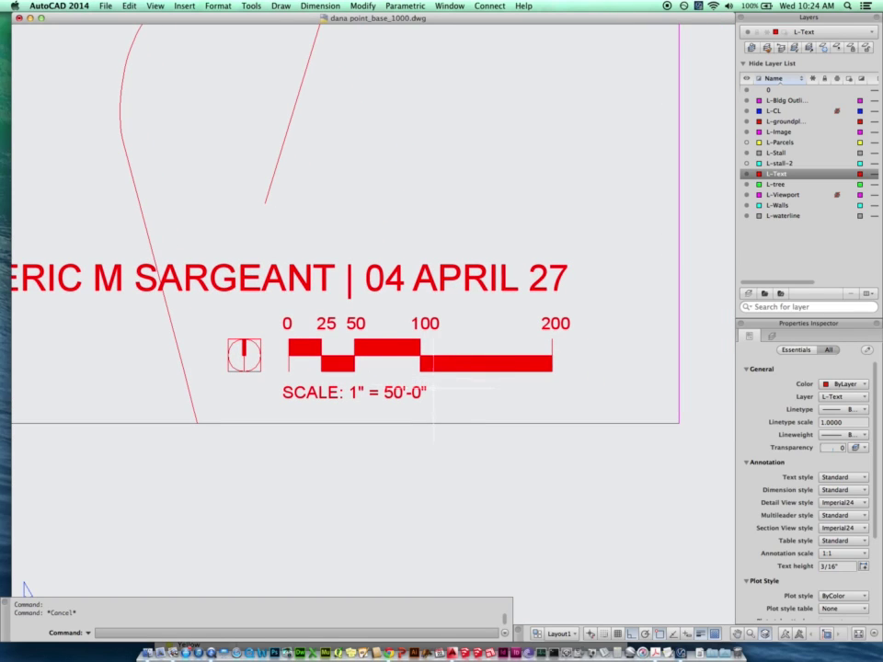
{"action": "key", "text": "Escape"}
{"action": "middle_click_drag", "start_coordinate": [307, 417], "coordinate": [331, 397]}
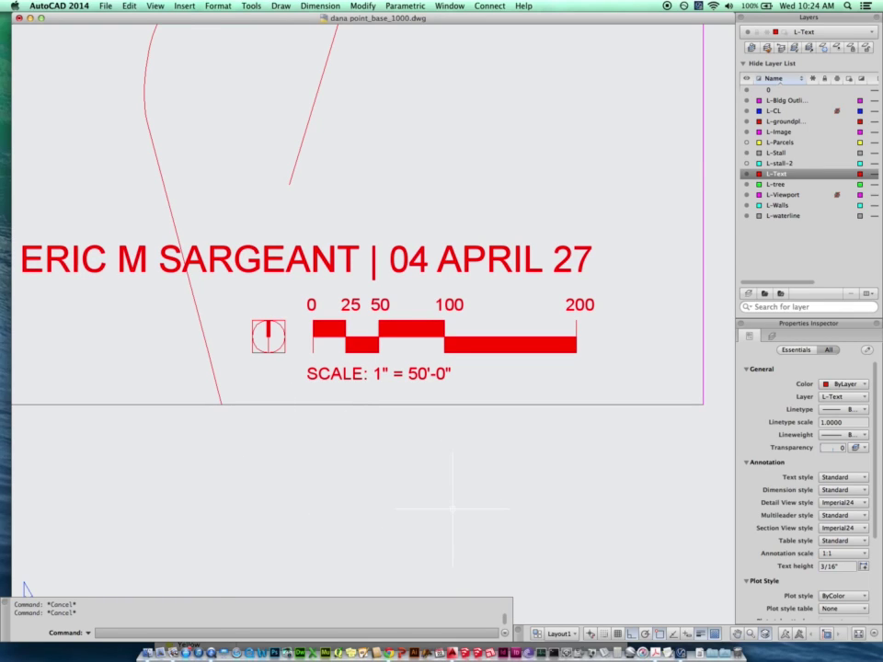
{"action": "type", "text": "P"}
{"action": "key", "text": "Escape"}
{"action": "type", "text": "PL"}
{"action": "key", "text": "Return"}
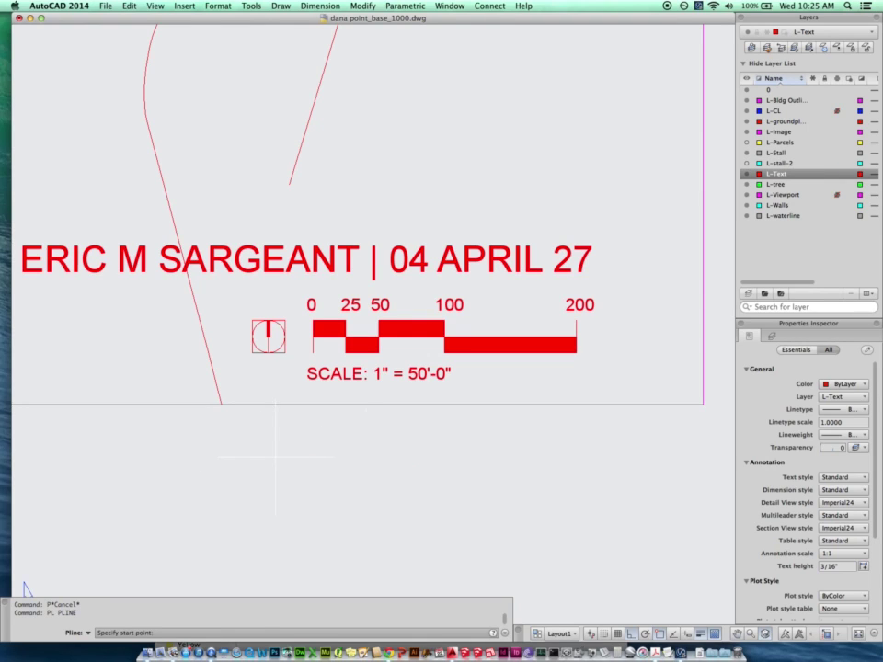
{"action": "left_click", "coordinate": [268, 450]}
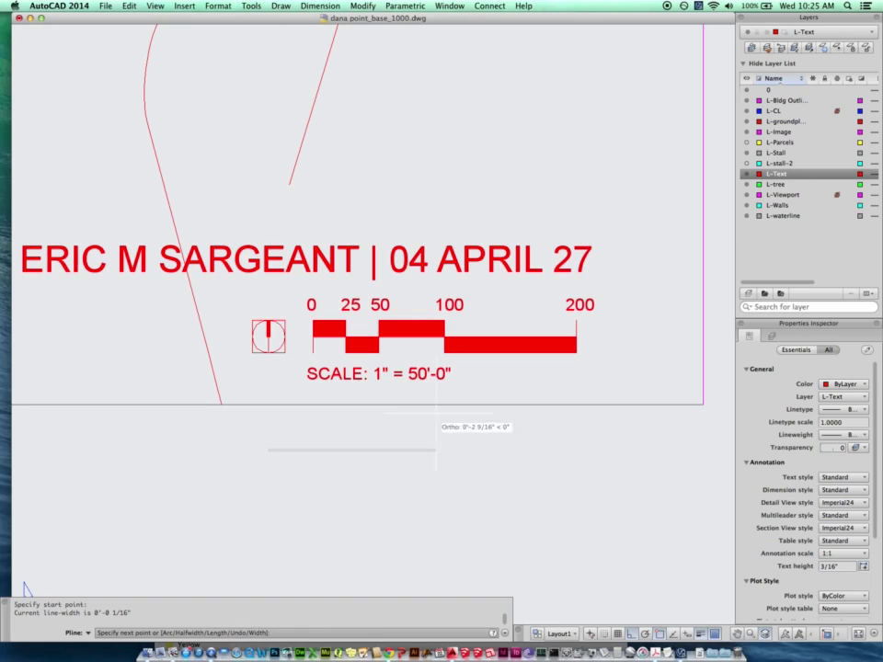
{"action": "type", "text": "W"}
{"action": "key", "text": "Return"}
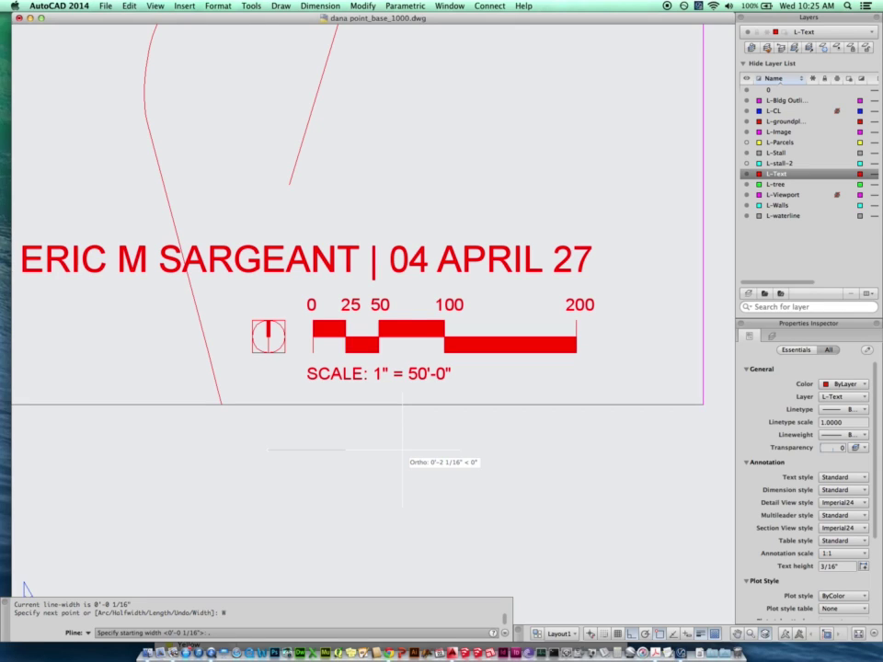
{"action": "key", "text": "Return"}
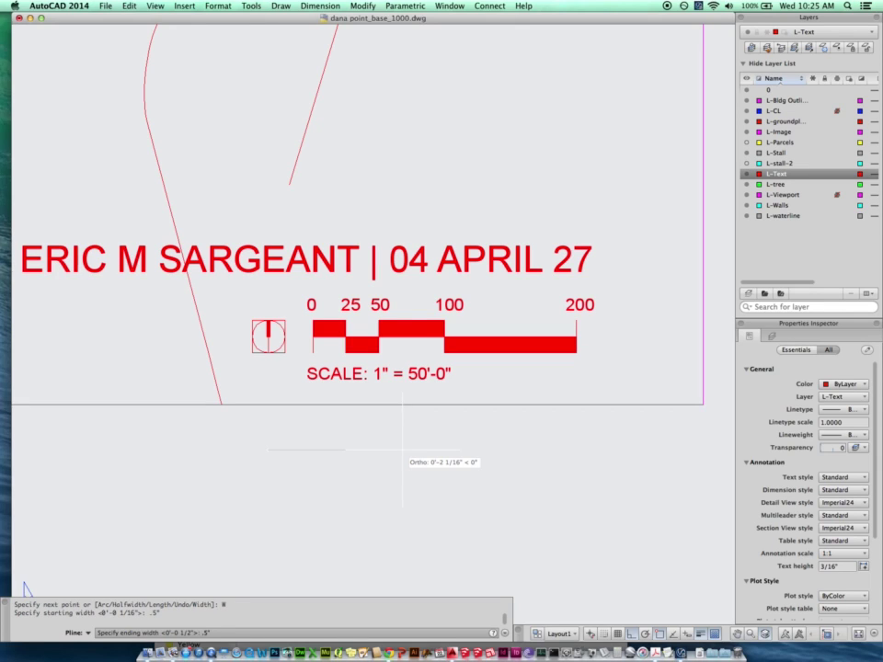
{"action": "key", "text": "Return"}
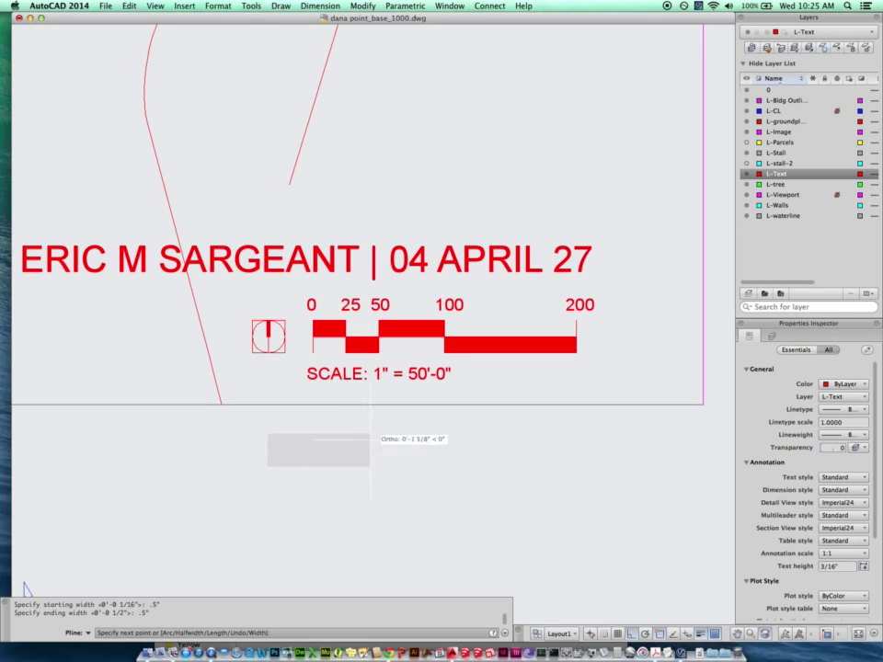
{"action": "left_click", "coordinate": [416, 449]}
{"action": "key", "text": "Escape"}
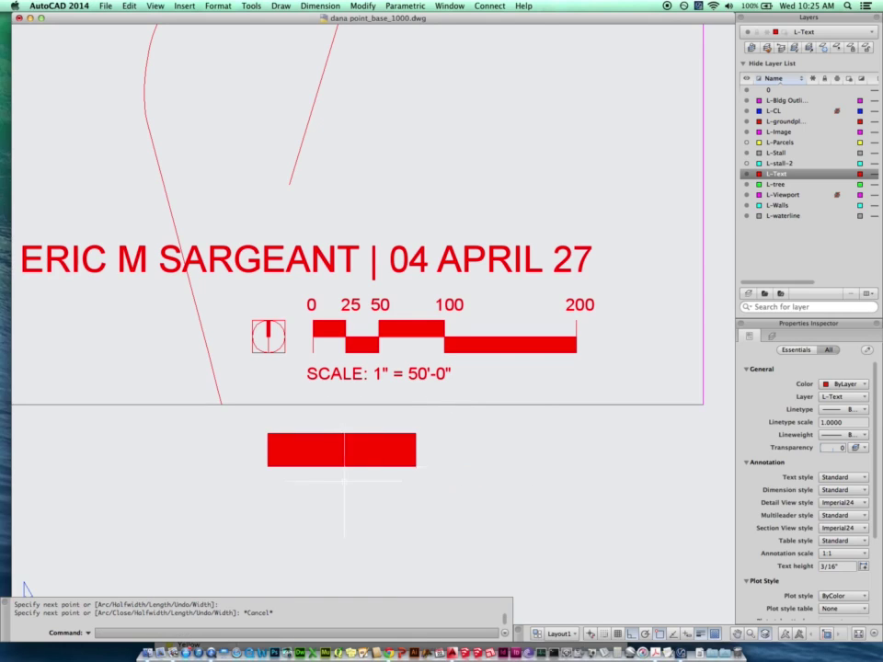
Draw a second horizontal polyline with a width of 0.25" just below the first wide bar.
{"action": "scroll", "coordinate": [263, 455], "scroll_direction": "down", "scroll_amount": 2}
{"action": "type", "text": "PL"}
{"action": "key", "text": "Return"}
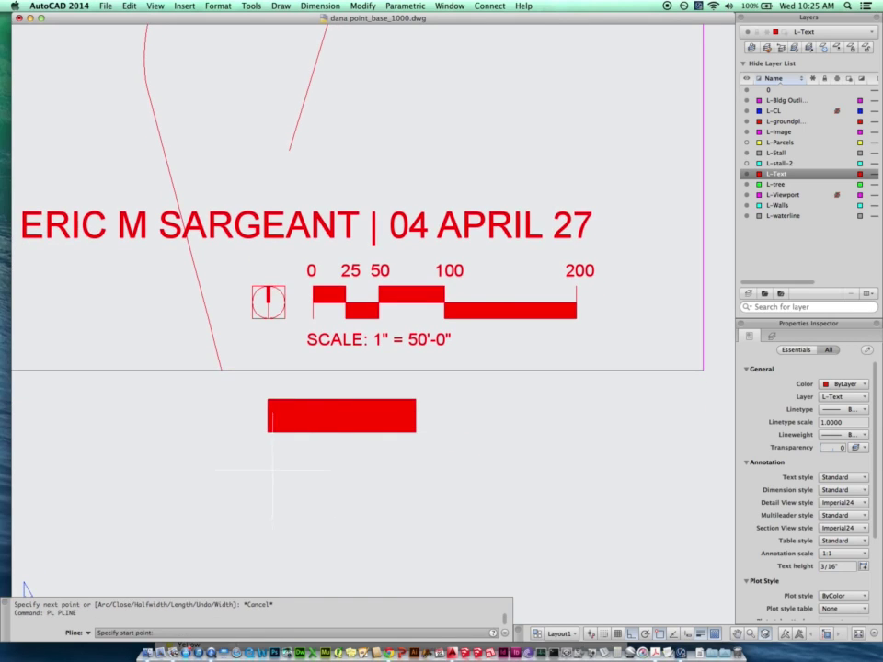
{"action": "left_click", "coordinate": [269, 475]}
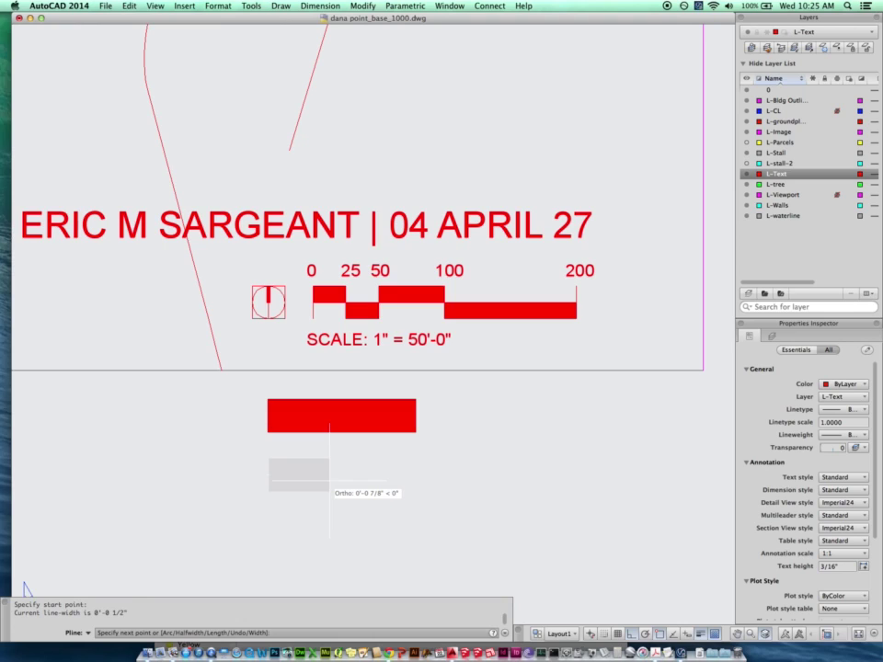
{"action": "key", "text": "Return"}
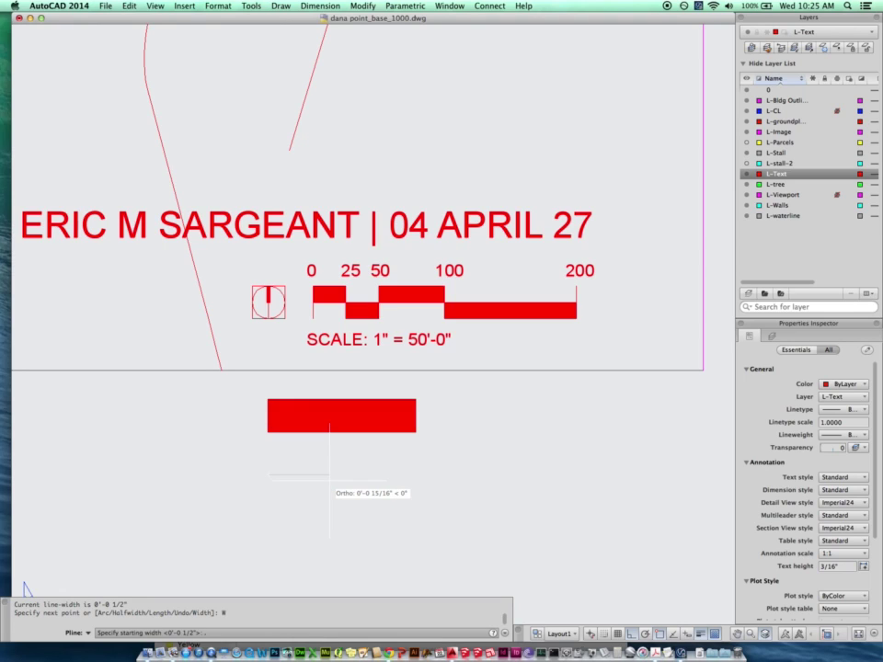
{"action": "key", "text": "Return"}
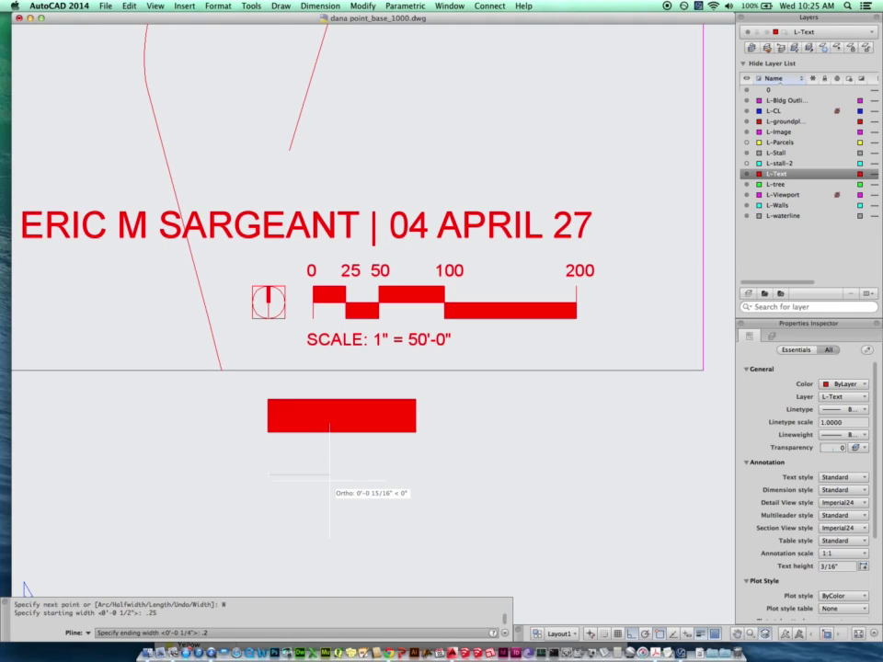
{"action": "key", "text": "Return"}
{"action": "left_click", "coordinate": [367, 475]}
{"action": "key", "text": "Escape"}
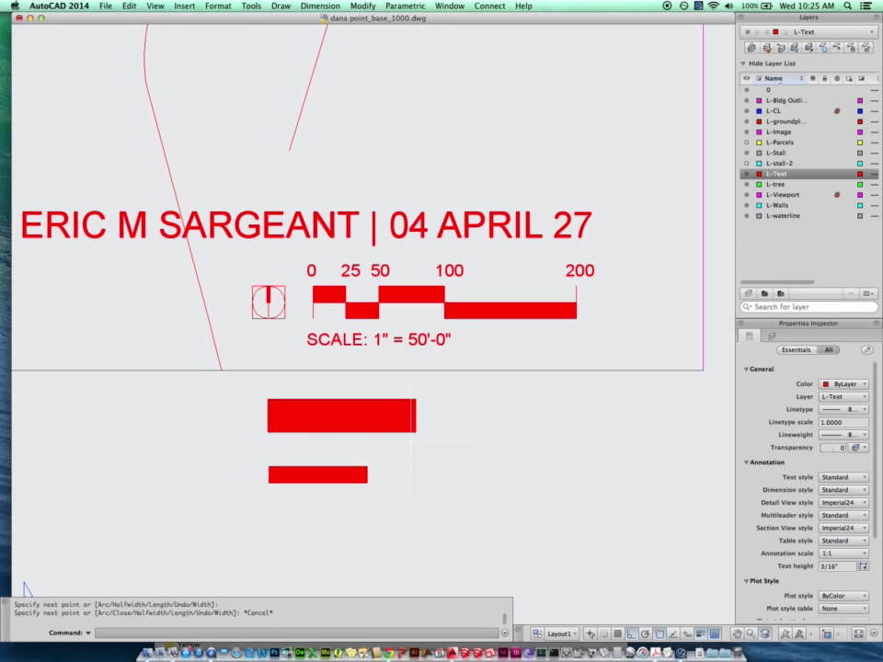
Erase both practice polylines, 0.5" and 0.25" wide, below the viewport frame.
{"action": "left_click", "coordinate": [387, 415]}
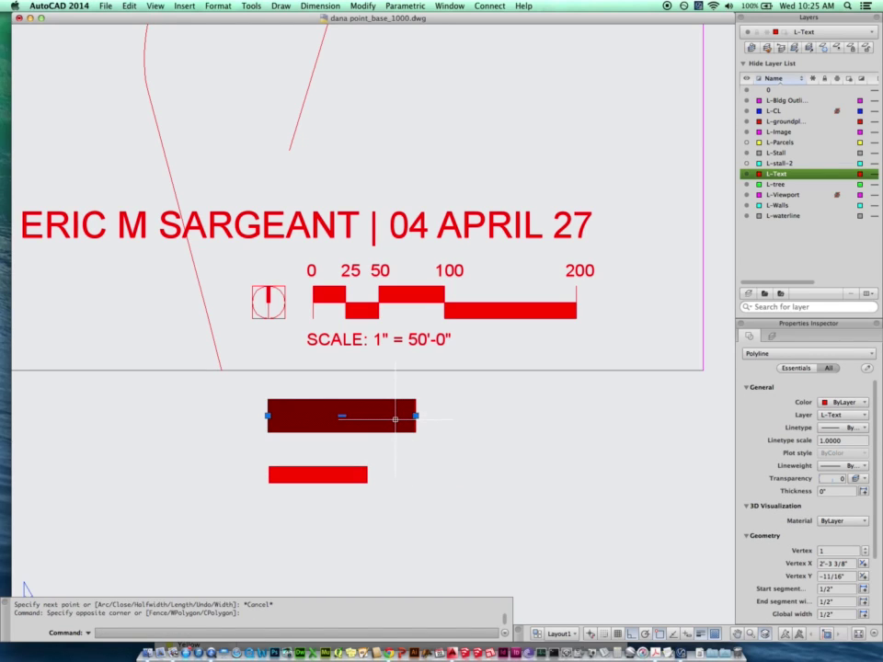
{"action": "type", "text": "e"}
{"action": "key", "text": "Return"}
{"action": "scroll", "coordinate": [381, 443], "scroll_direction": "down", "scroll_amount": 2}
{"action": "left_click", "coordinate": [356, 449]}
{"action": "left_click", "coordinate": [318, 475]}
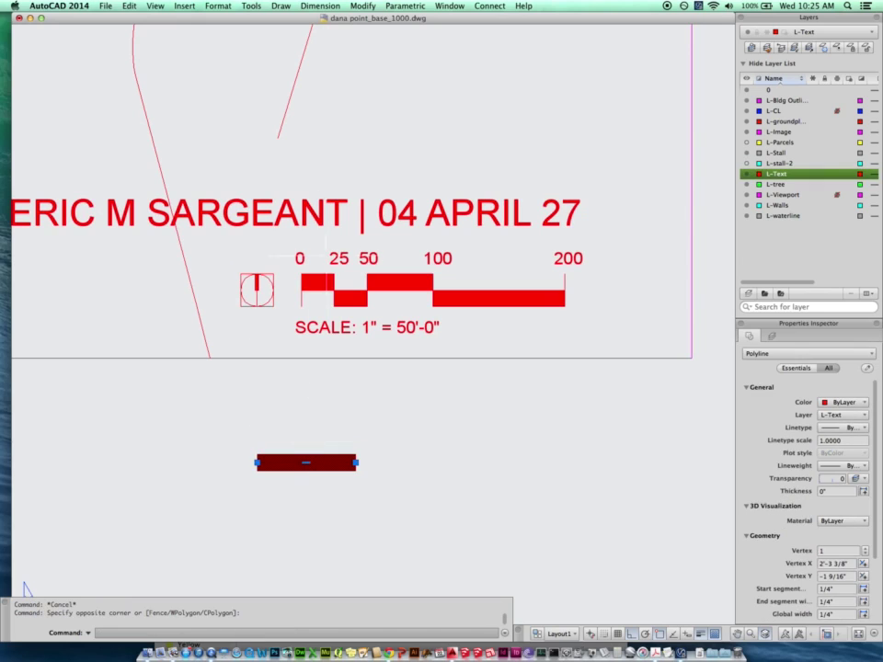
{"action": "type", "text": "e"}
{"action": "key", "text": "Return"}
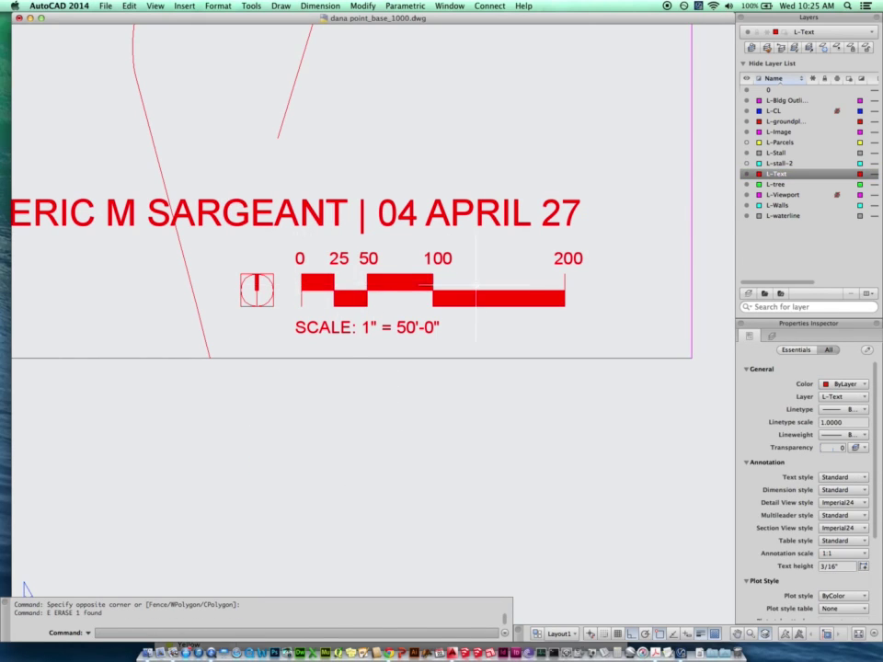
Draw a horizontal polyline segment 0.25" long at the 1/4" width in the paper space below the scale bar.
{"action": "scroll", "coordinate": [471, 191], "scroll_direction": "down", "scroll_amount": 3}
{"action": "scroll", "coordinate": [395, 304], "scroll_direction": "up", "scroll_amount": 6}
{"action": "scroll", "coordinate": [395, 314], "scroll_direction": "right", "scroll_amount": 2}
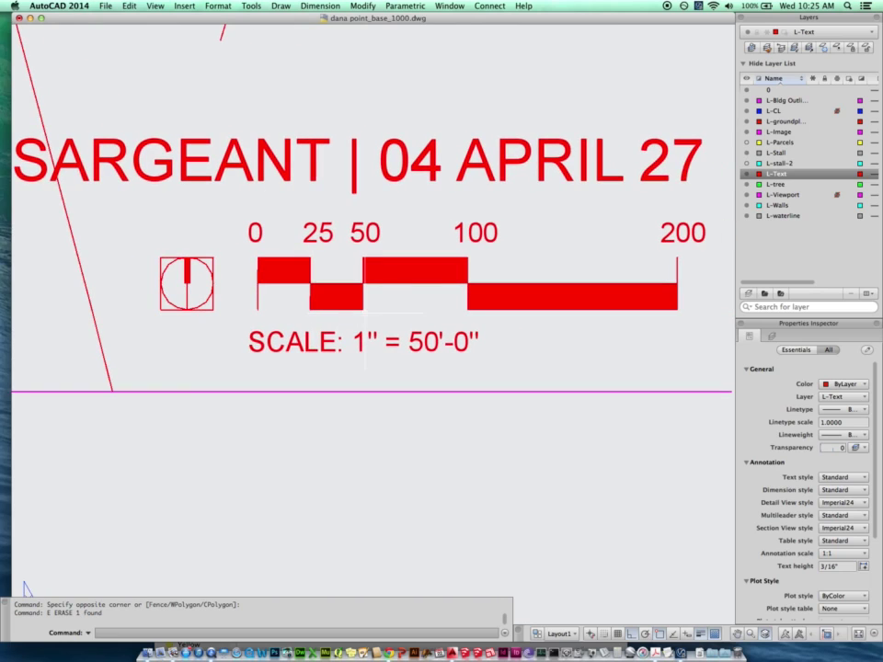
{"action": "key", "text": "Escape"}
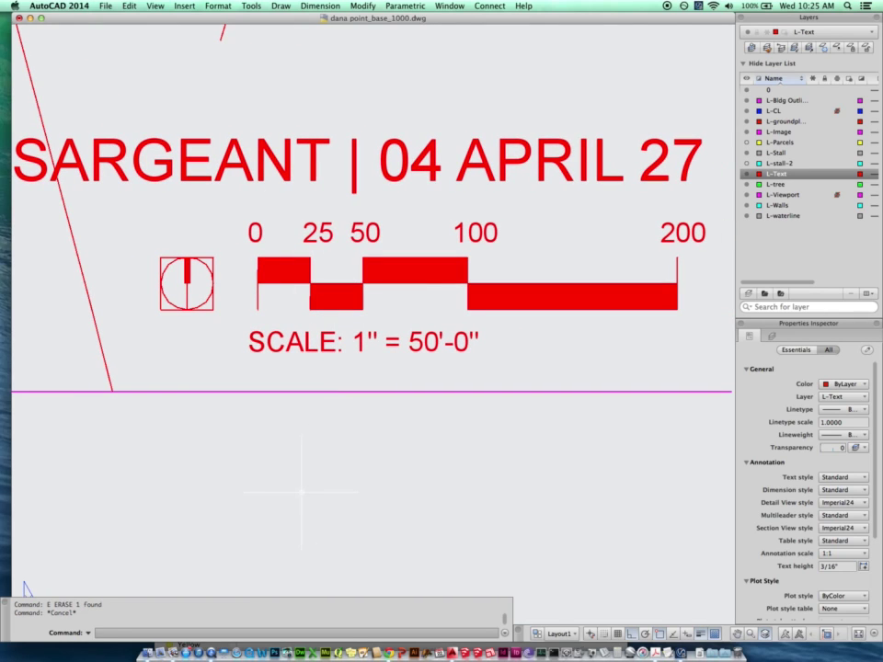
{"action": "type", "text": "pl"}
{"action": "key", "text": "Return"}
{"action": "left_click", "coordinate": [232, 474]}
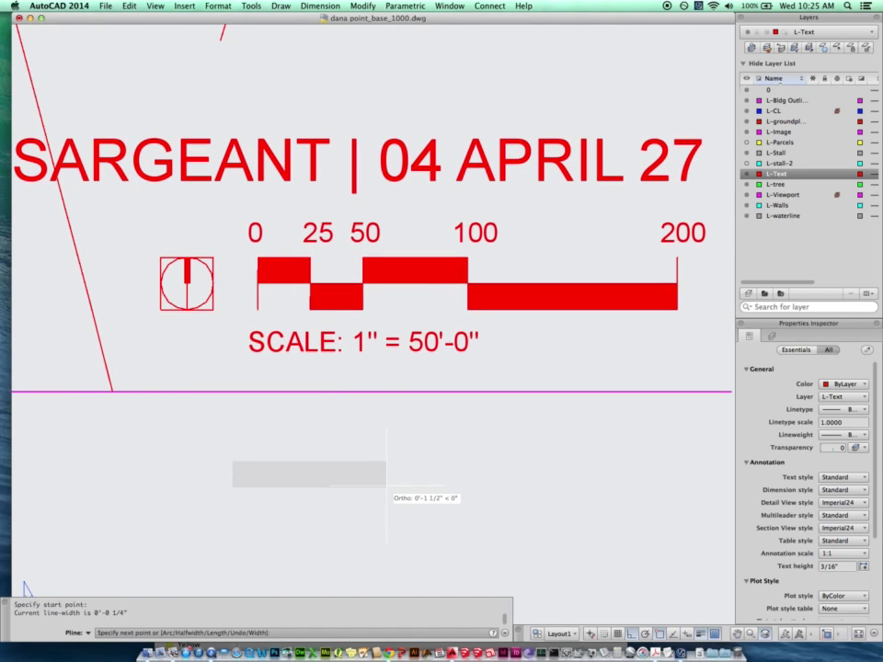
{"action": "type", "text": ".25\""}
{"action": "key", "text": "Return"}
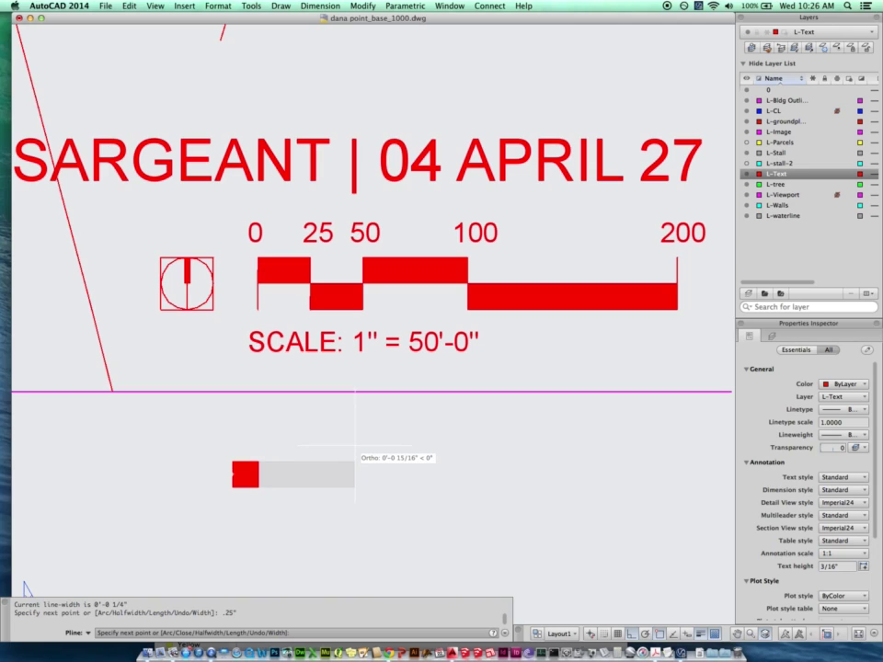
{"action": "key", "text": "Escape"}
Replace the 0.25" long segment below the viewport frame with a horizontal polyline 0.5" long and 1/4" wide.
{"action": "left_click_drag", "start_coordinate": [276, 483], "coordinate": [231, 469]}
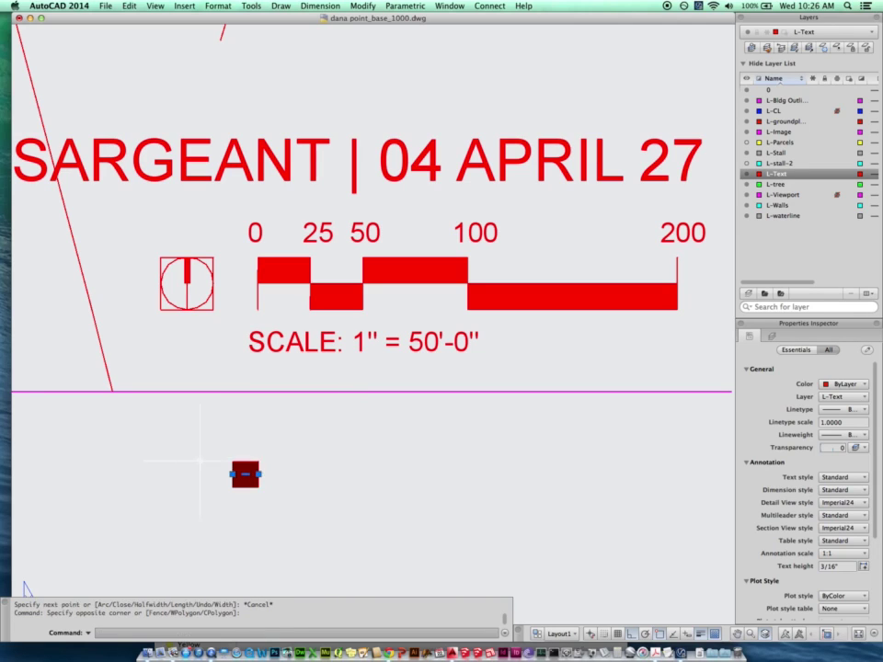
{"action": "key", "text": "Return"}
{"action": "type", "text": "pl"}
{"action": "key", "text": "Return"}
{"action": "left_click", "coordinate": [244, 458]}
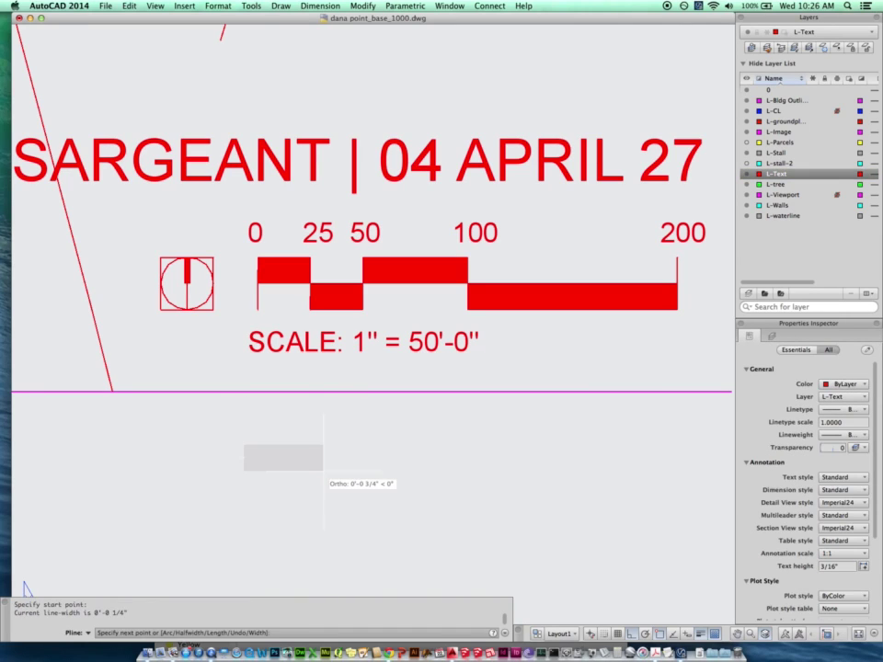
{"action": "key", "text": "Return"}
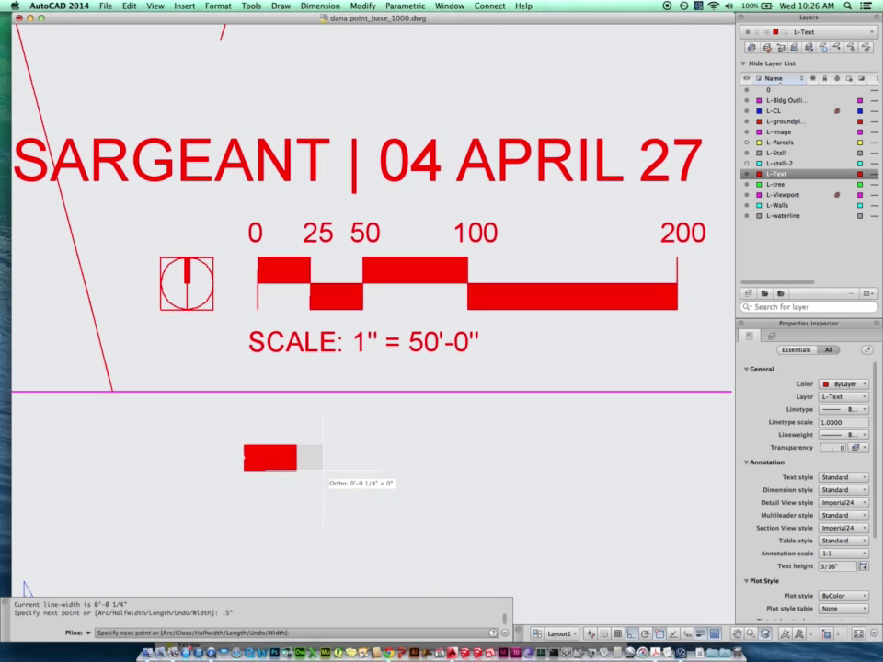
{"action": "key", "text": "Return"}
Draw a second 0.5" long horizontal polyline at the 1/4" width, starting from the end of the first segment.
{"action": "key", "text": "Return"}
{"action": "left_click", "coordinate": [296, 457]}
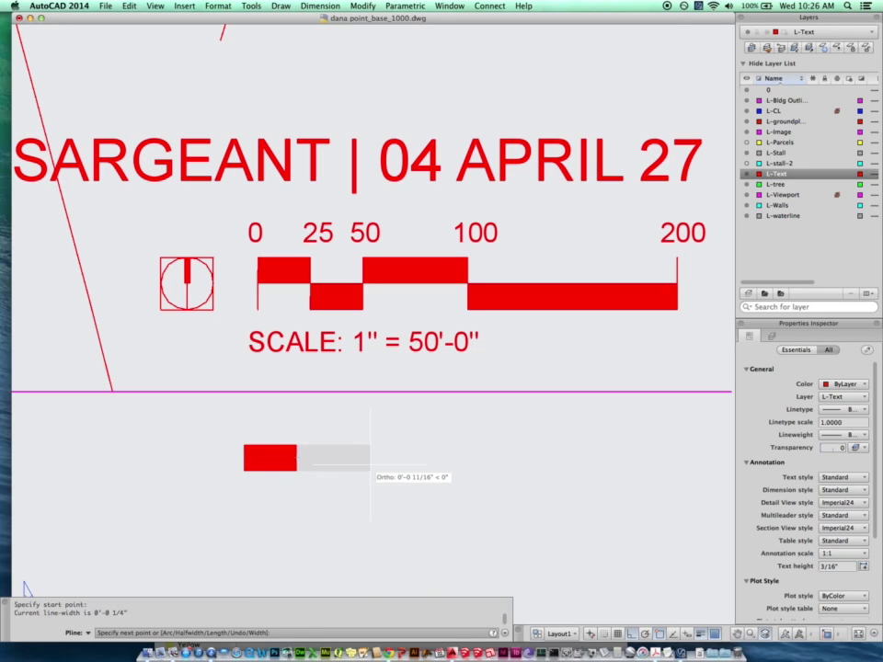
{"action": "type", "text": ".5"}
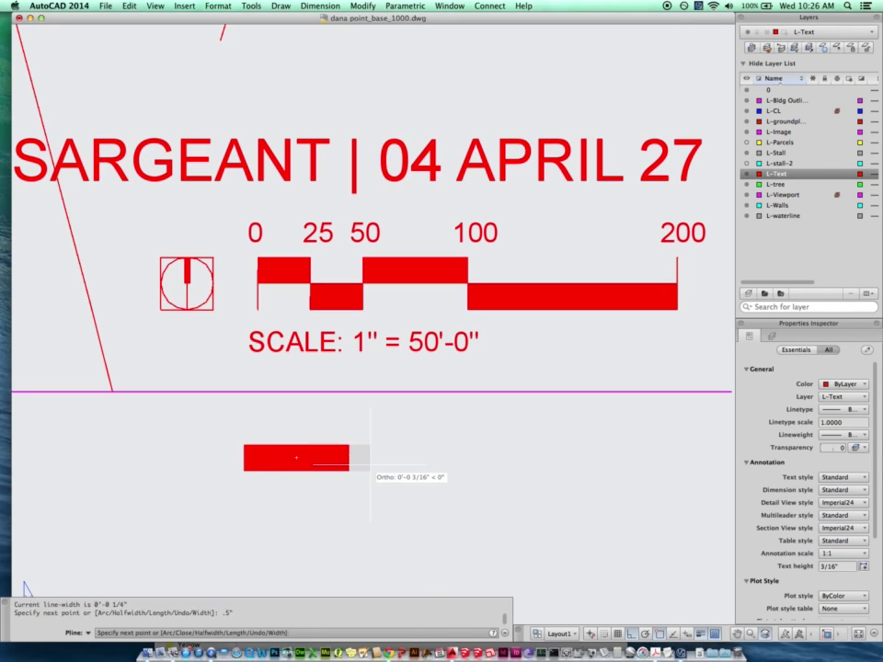
{"action": "key", "text": "Return"}
{"action": "key", "text": "Return"}
Draw a 1" long horizontal polyline continuing from the end of the second 0.5" segment.
{"action": "key", "text": "Return"}
{"action": "left_click", "coordinate": [349, 458]}
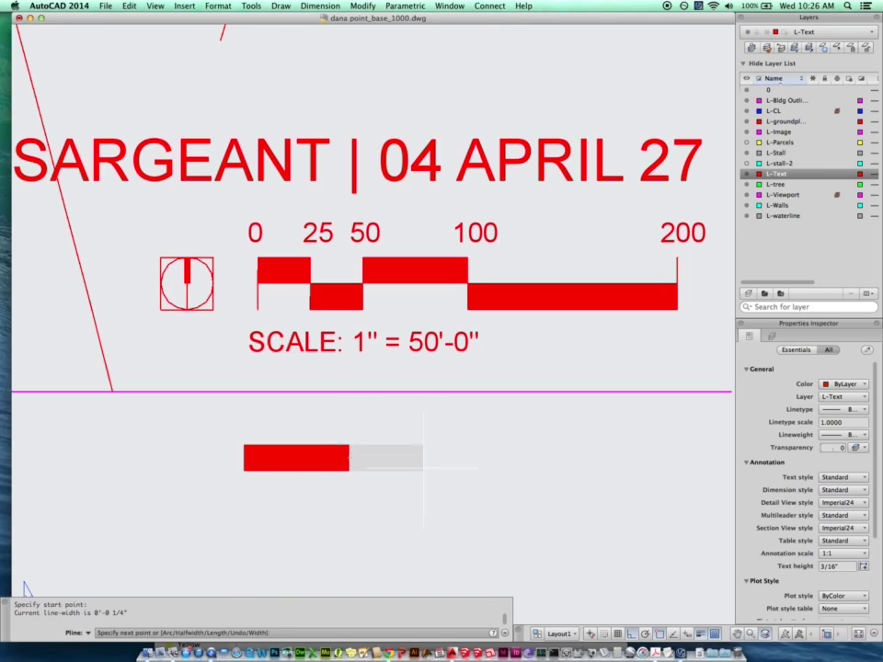
{"action": "type", "text": "1\""}
{"action": "key", "text": "Return"}
{"action": "key", "text": "Return"}
Draw a 2" long horizontal polyline continuing from the end of the 1" segment and finish the bar.
{"action": "key", "text": "Return"}
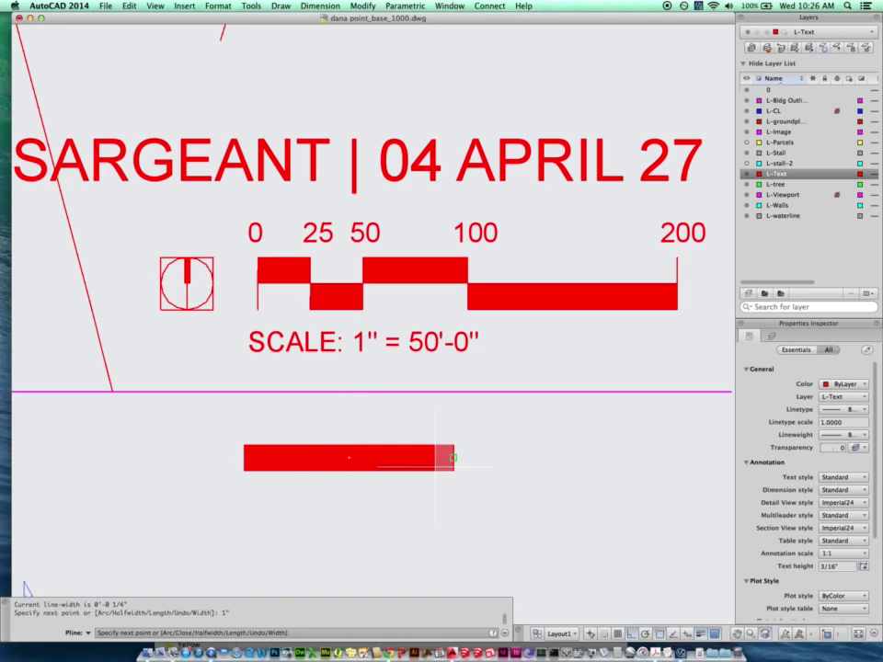
{"action": "left_click", "coordinate": [452, 457]}
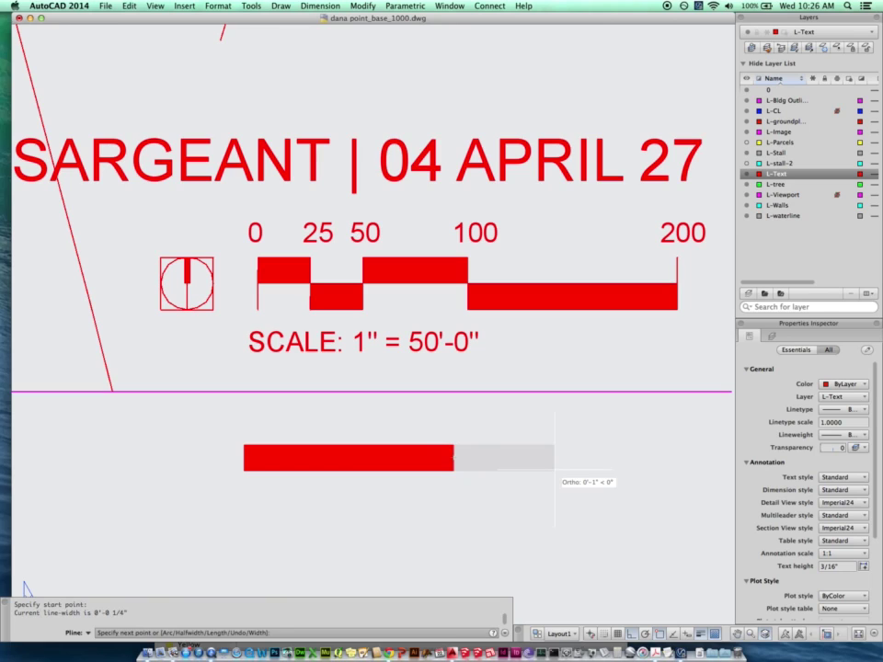
{"action": "type", "text": "2\""}
{"action": "key", "text": "Return"}
{"action": "key", "text": "Return"}
{"action": "key", "text": "Return"}
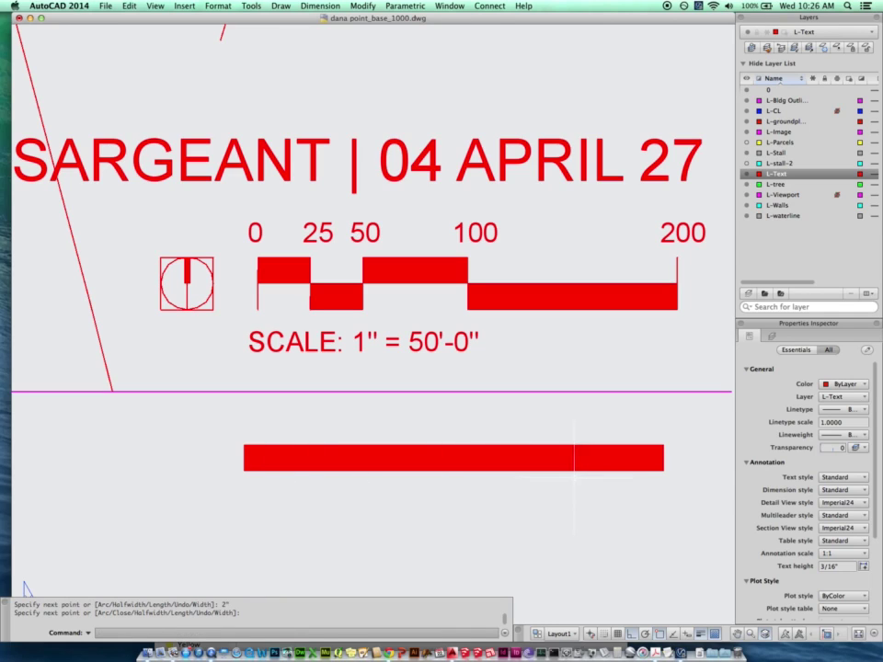
Move the second 0.5" segment of the new bar straight down by .25".
{"action": "left_click", "coordinate": [296, 457]}
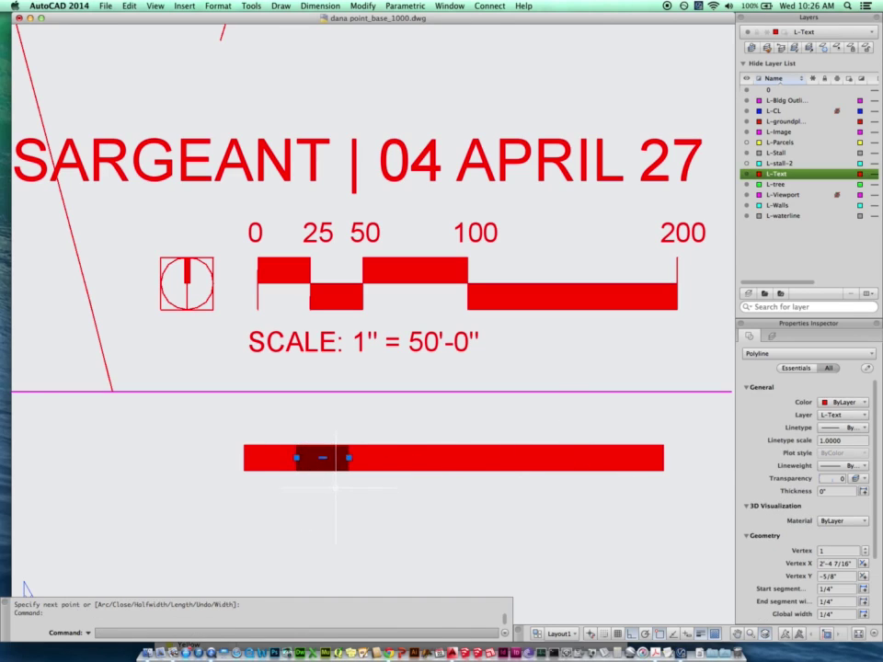
{"action": "type", "text": "m"}
{"action": "key", "text": "Return"}
{"action": "left_click", "coordinate": [349, 517]}
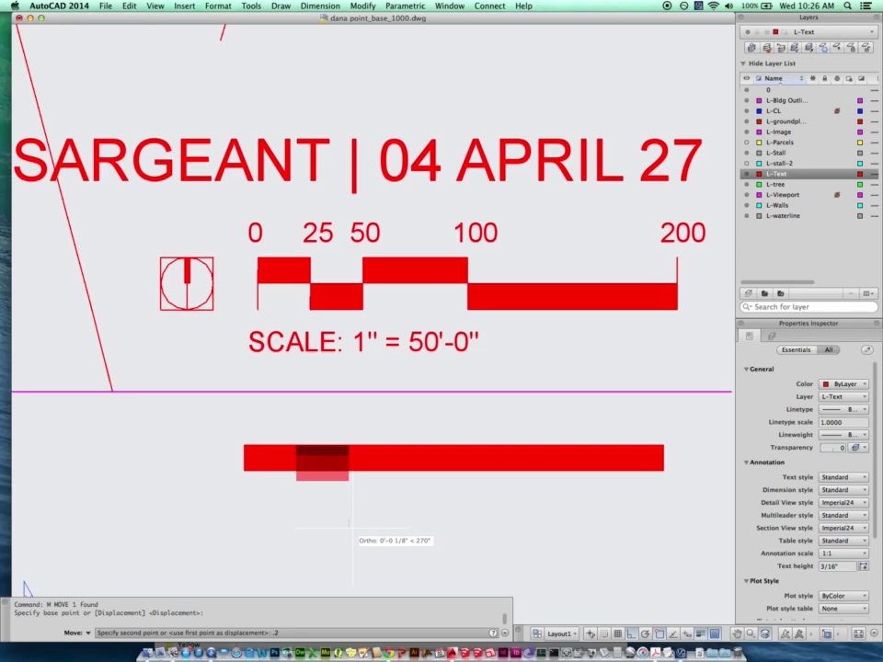
{"action": "key", "text": "Return"}
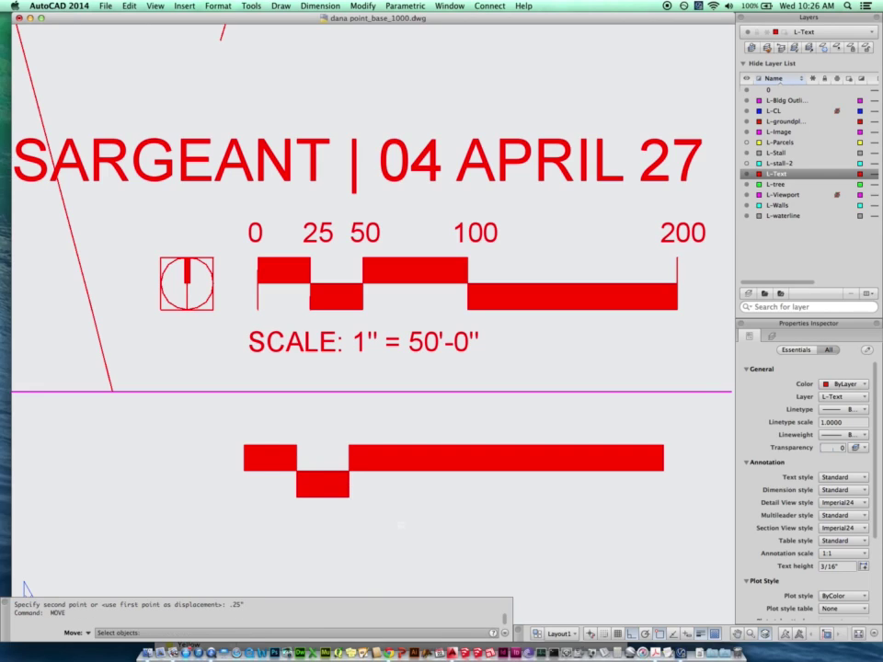
{"action": "left_click", "coordinate": [438, 507]}
{"action": "key", "text": "Escape"}
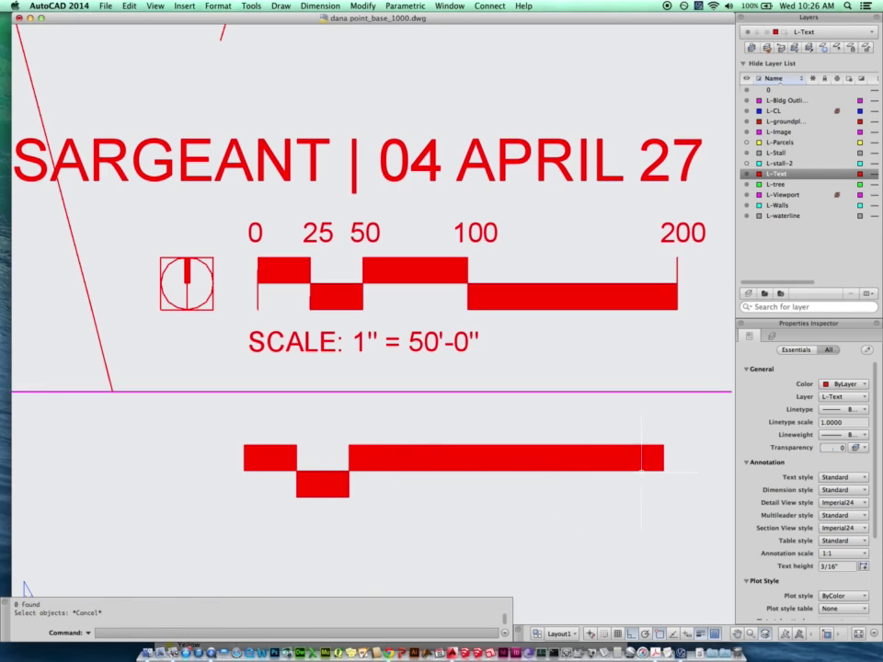
Move the 2" end segment of the new bar straight down by .25" to complete the staggered pattern.
{"action": "left_click", "coordinate": [591, 457]}
{"action": "type", "text": "m"}
{"action": "key", "text": "Return"}
{"action": "left_click", "coordinate": [598, 530]}
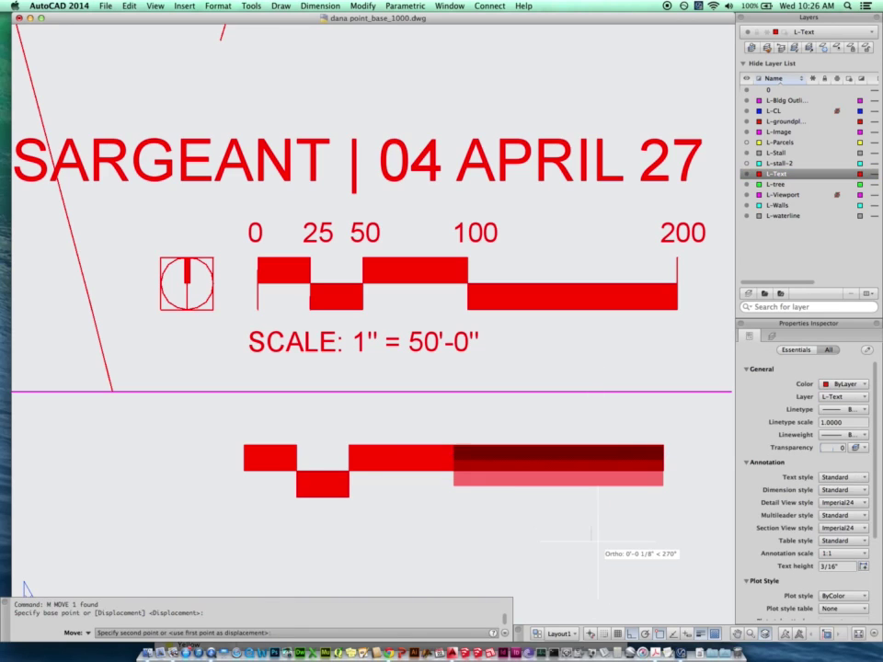
{"action": "type", "text": ".25"}
{"action": "key", "text": "Return"}
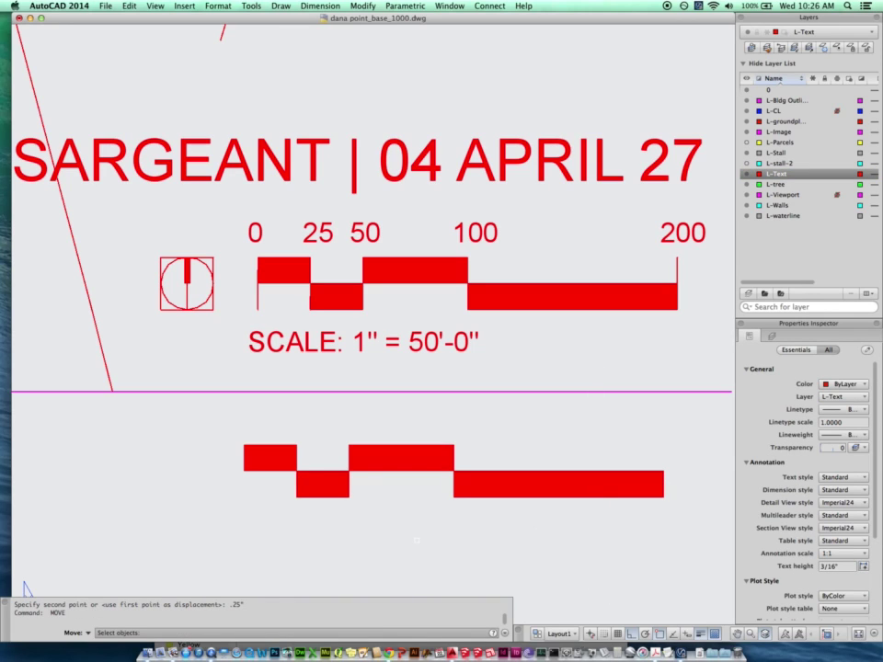
{"action": "key", "text": "Escape"}
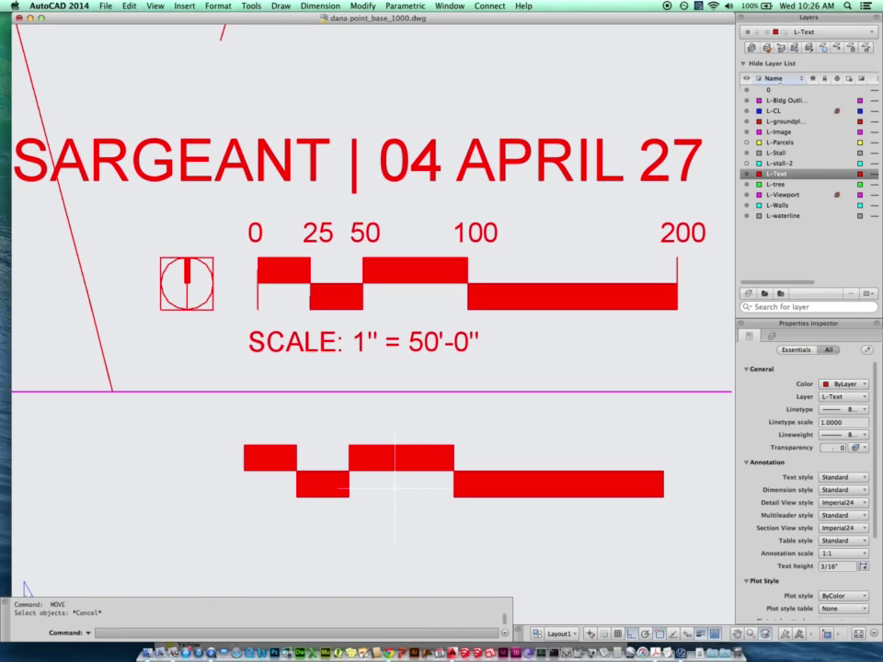
{"action": "key", "text": "Escape"}
{"action": "key", "text": "Escape"}
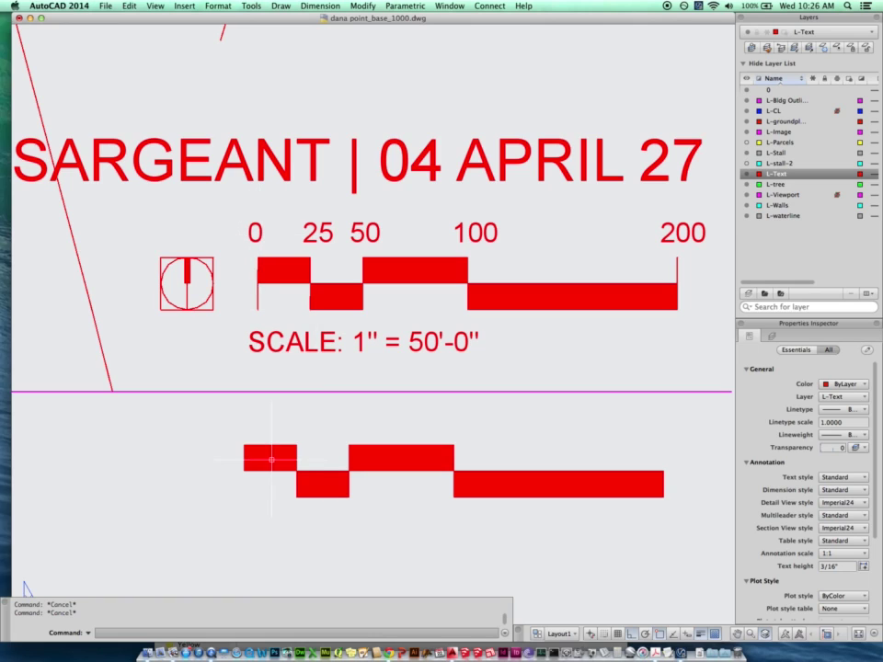
Create a multiline text reading "X" just below the start of the new scale bar.
{"action": "middle_click_drag", "start_coordinate": [297, 500], "coordinate": [313, 471]}
{"action": "type", "text": "M"}
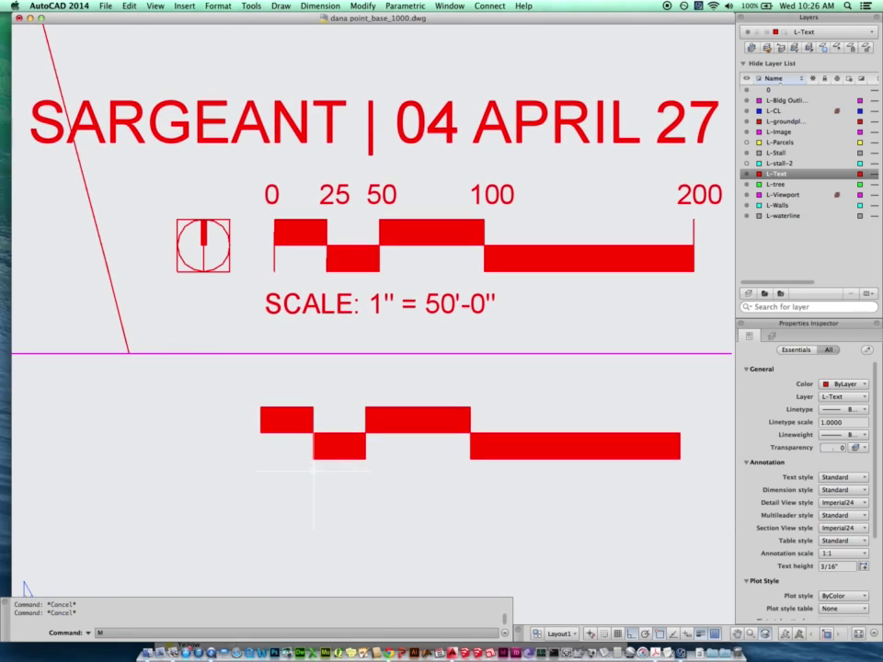
{"action": "type", "text": "TEXT"}
{"action": "key", "text": "Return"}
{"action": "left_click", "coordinate": [251, 484]}
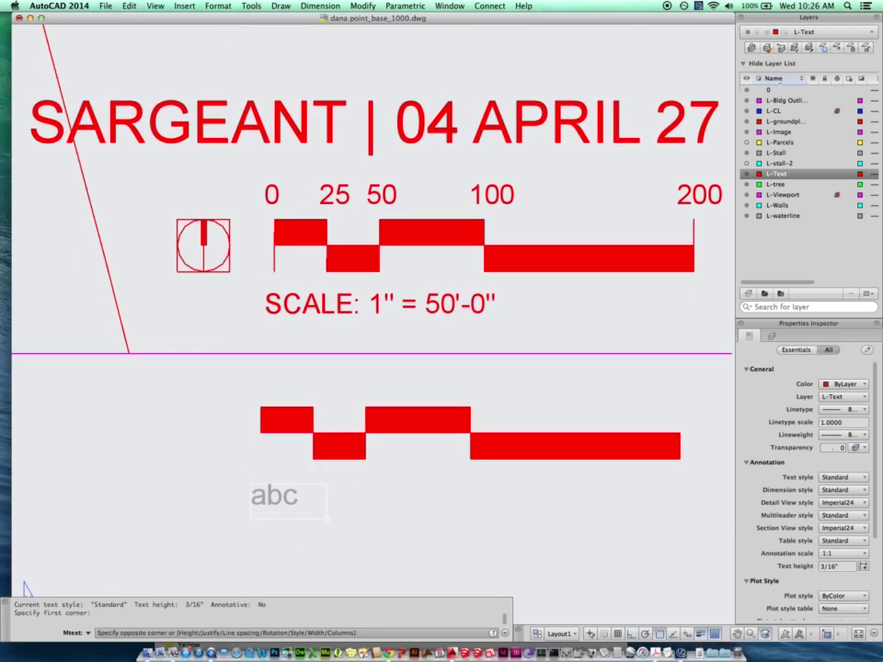
{"action": "left_click", "coordinate": [340, 526]}
{"action": "type", "text": "X"}
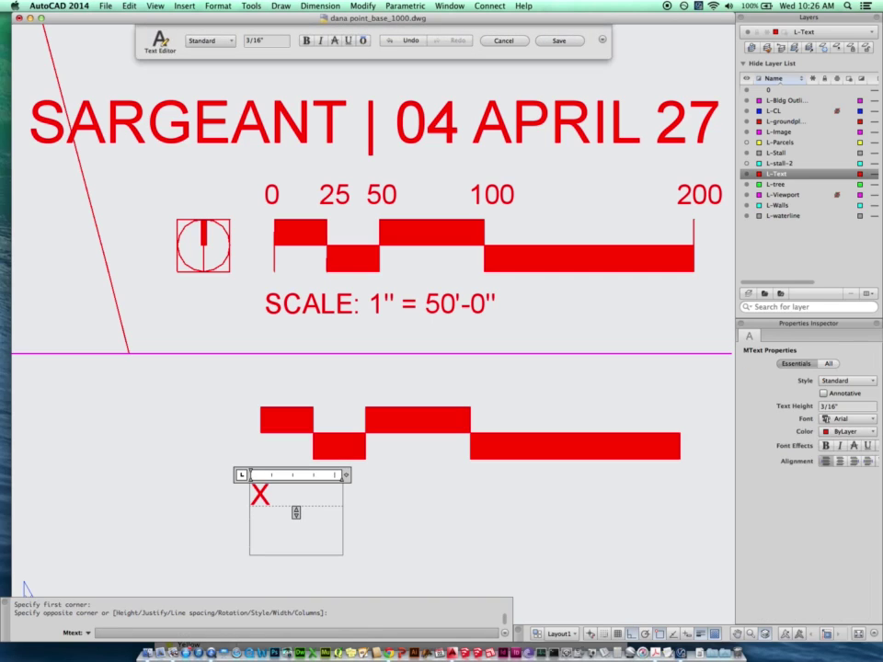
{"action": "left_click", "coordinate": [359, 545]}
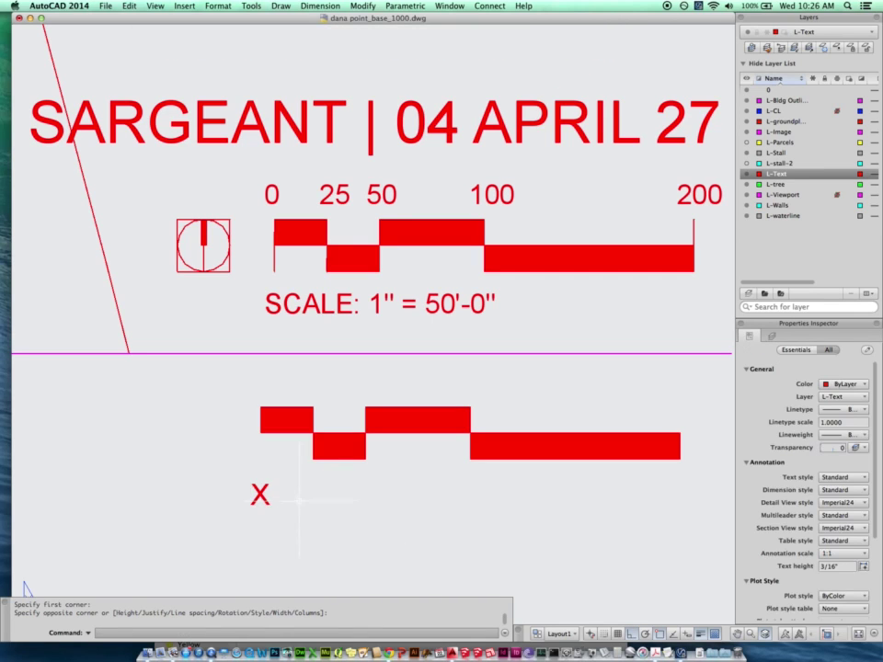
Move the X text straight up so it sits just above the start of the new scale bar.
{"action": "key", "text": "Return"}
{"action": "left_click", "coordinate": [260, 493]}
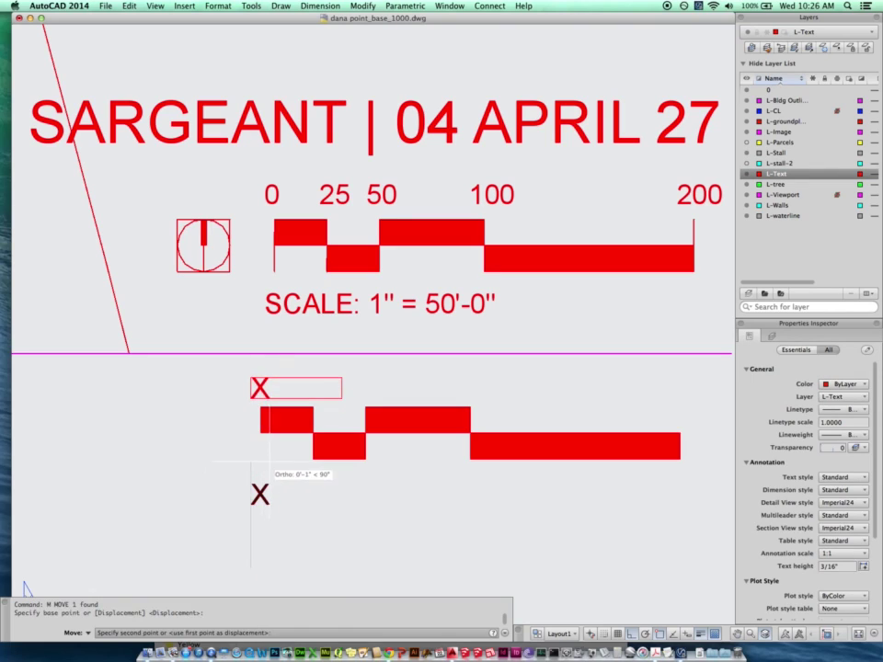
{"action": "left_click", "coordinate": [260, 389]}
{"action": "key", "text": "Escape"}
Copy the X label horizontally to the other four segment boundaries, including the far end of the new scale bar.
{"action": "left_click", "coordinate": [266, 390]}
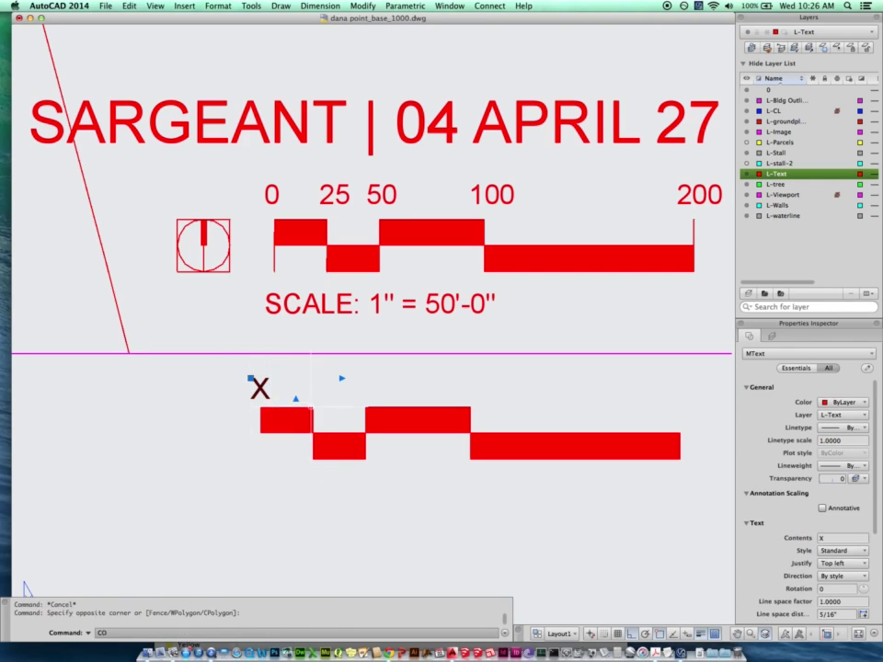
{"action": "type", "text": "co"}
{"action": "key", "text": "Return"}
{"action": "left_click", "coordinate": [260, 389]}
{"action": "left_click", "coordinate": [311, 389]}
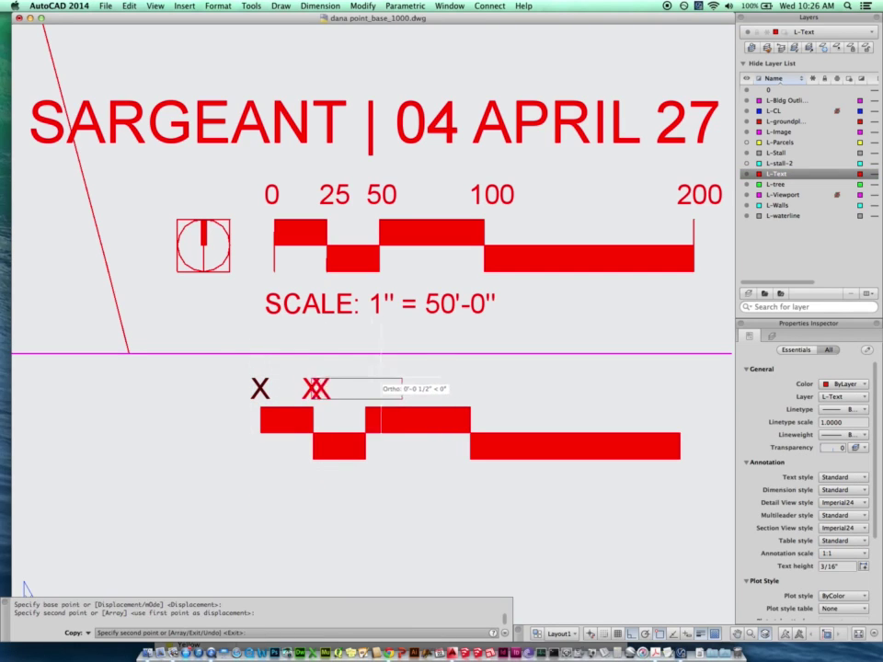
{"action": "left_click", "coordinate": [364, 389]}
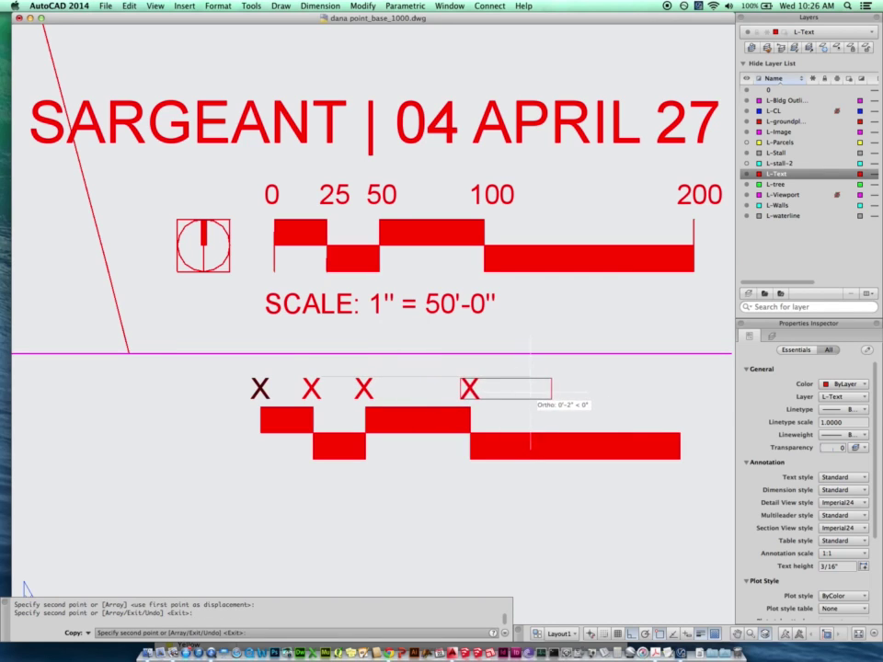
{"action": "left_click", "coordinate": [470, 389]}
{"action": "scroll", "coordinate": [628, 389], "scroll_direction": "right", "scroll_amount": 3}
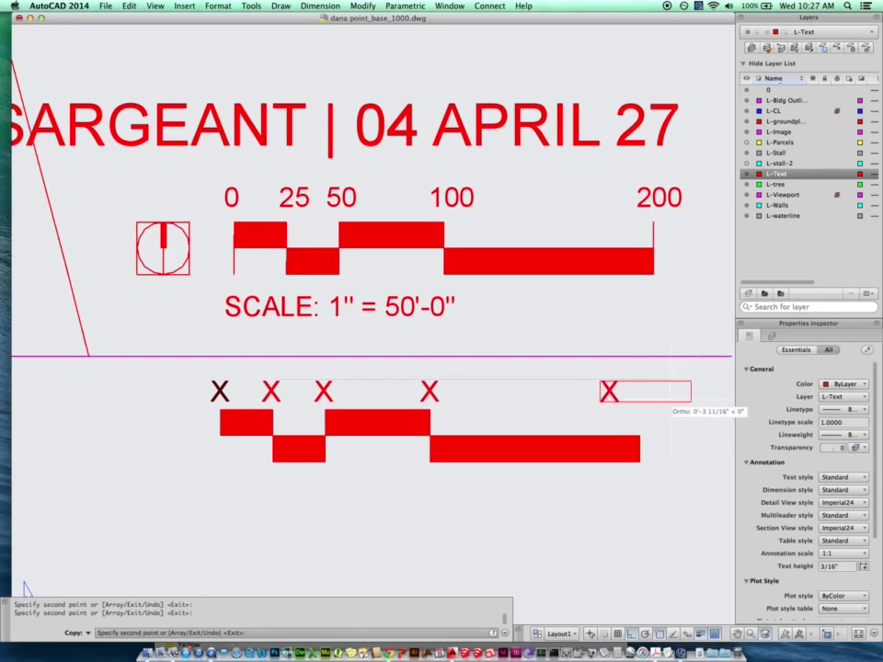
{"action": "left_click", "coordinate": [636, 390]}
{"action": "key", "text": "Escape"}
{"action": "scroll", "coordinate": [617, 391], "scroll_direction": "down", "scroll_amount": 3}
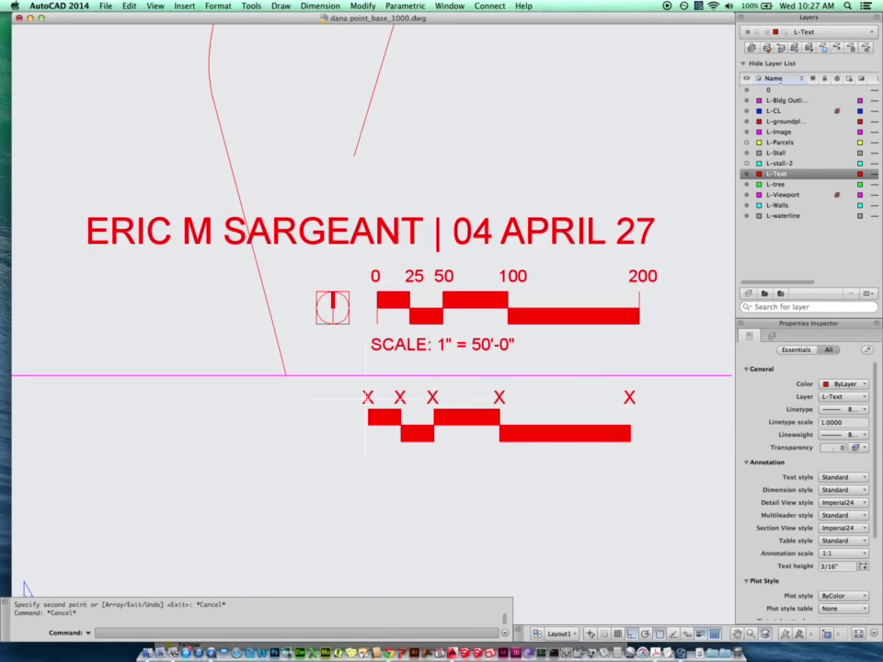
{"action": "left_click", "coordinate": [368, 395]}
{"action": "key", "text": "Escape"}
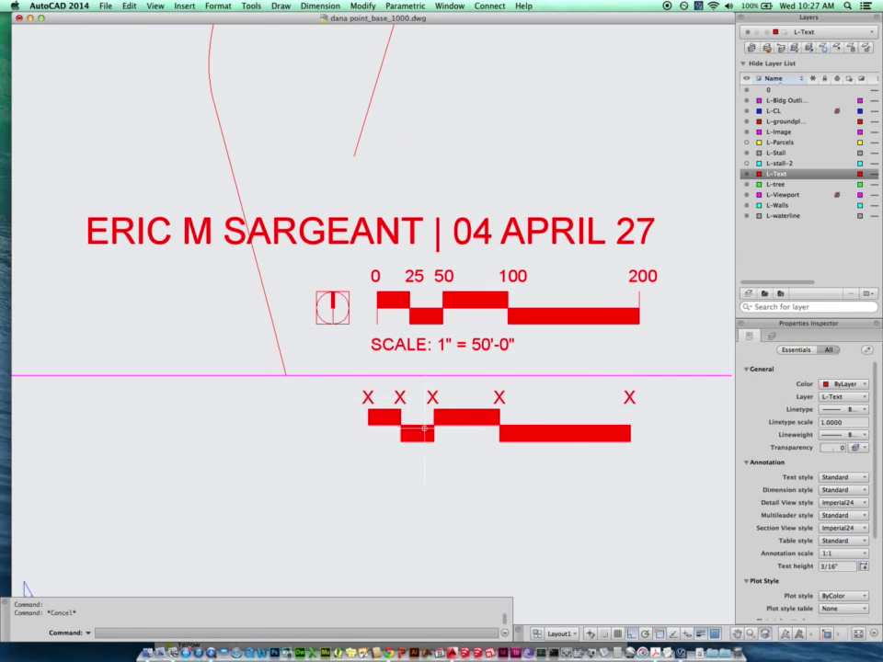
Draw a .5 by .5 rectangle beside the start of the new scale bar using the Dimensions option.
{"action": "middle_click_drag", "start_coordinate": [326, 313], "coordinate": [481, 339]}
{"action": "scroll", "coordinate": [481, 338], "scroll_direction": "up", "scroll_amount": 2}
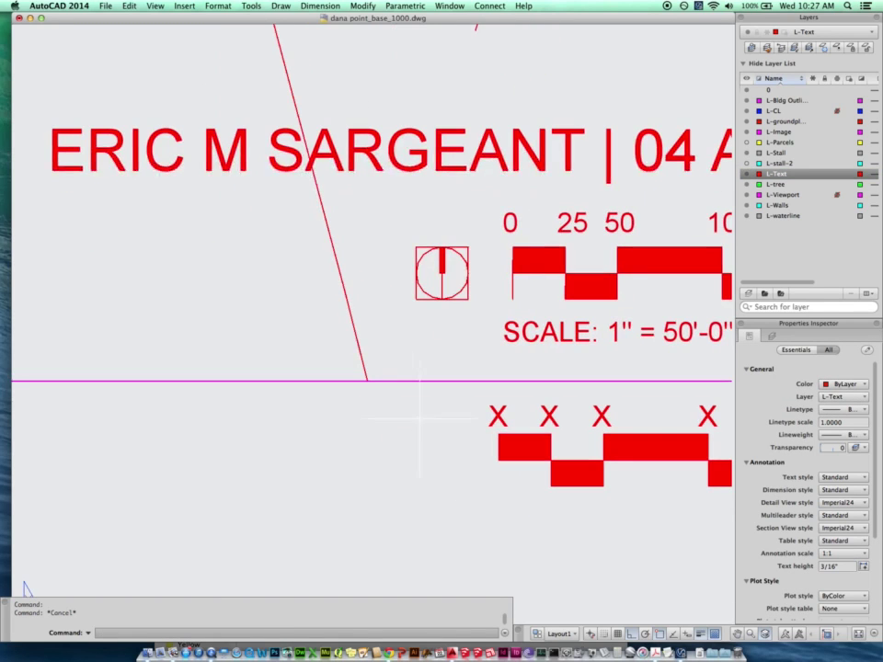
{"action": "type", "text": "RECTA"}
{"action": "key", "text": "Return"}
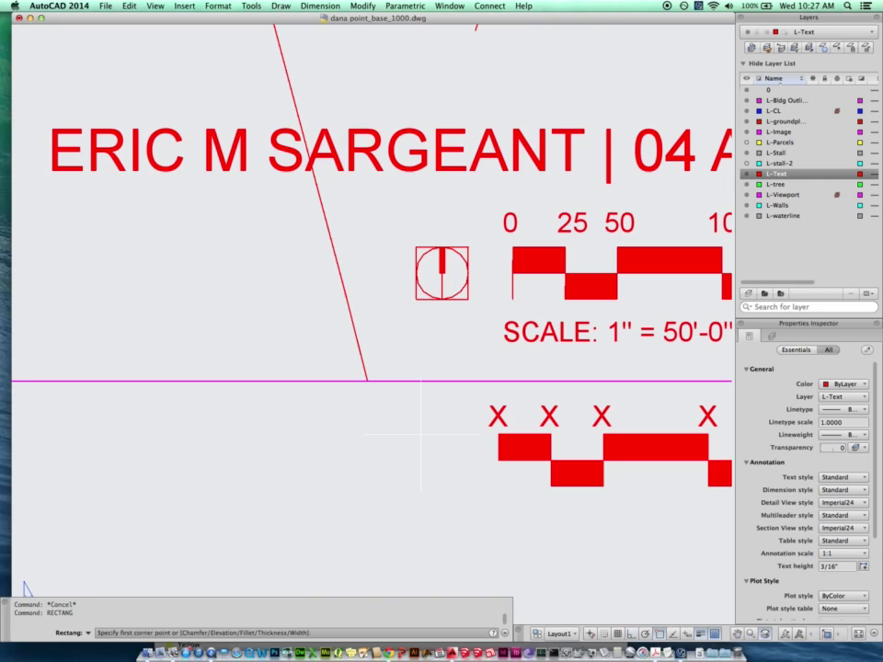
{"action": "left_click", "coordinate": [406, 414]}
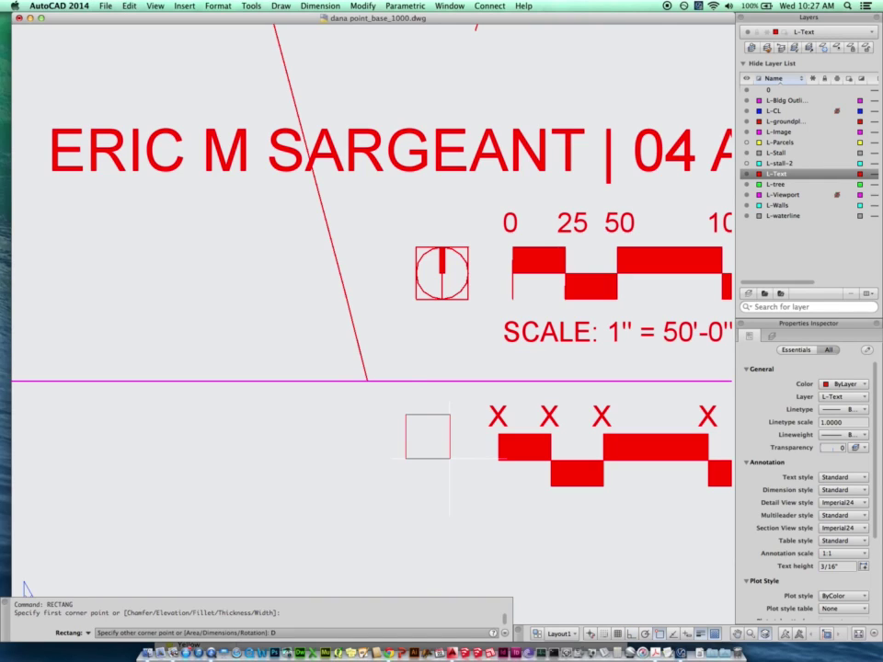
{"action": "type", "text": "D"}
{"action": "key", "text": "Return"}
{"action": "type", "text": ".5"}
{"action": "key", "text": "Return"}
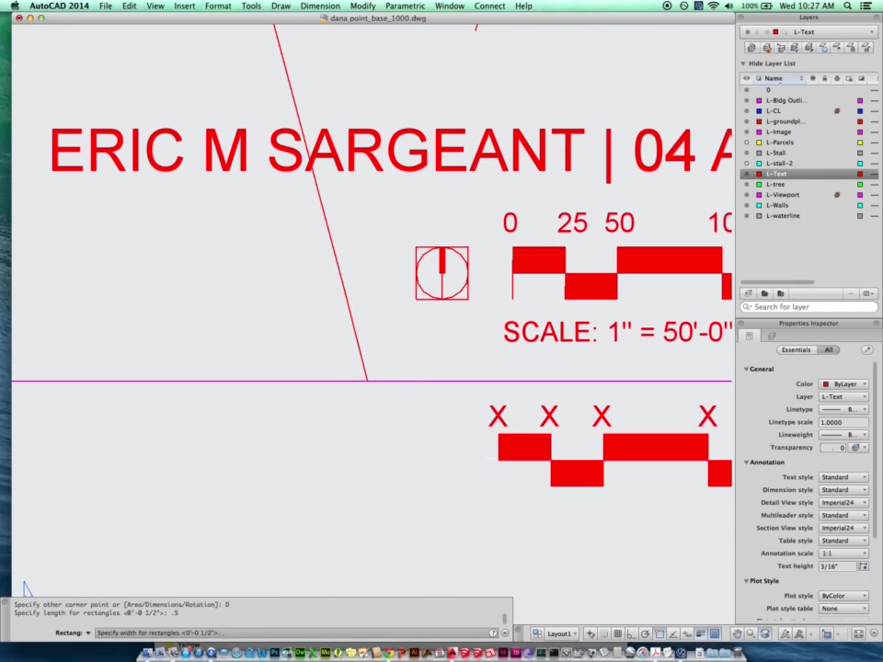
{"action": "type", "text": ".5"}
{"action": "key", "text": "Return"}
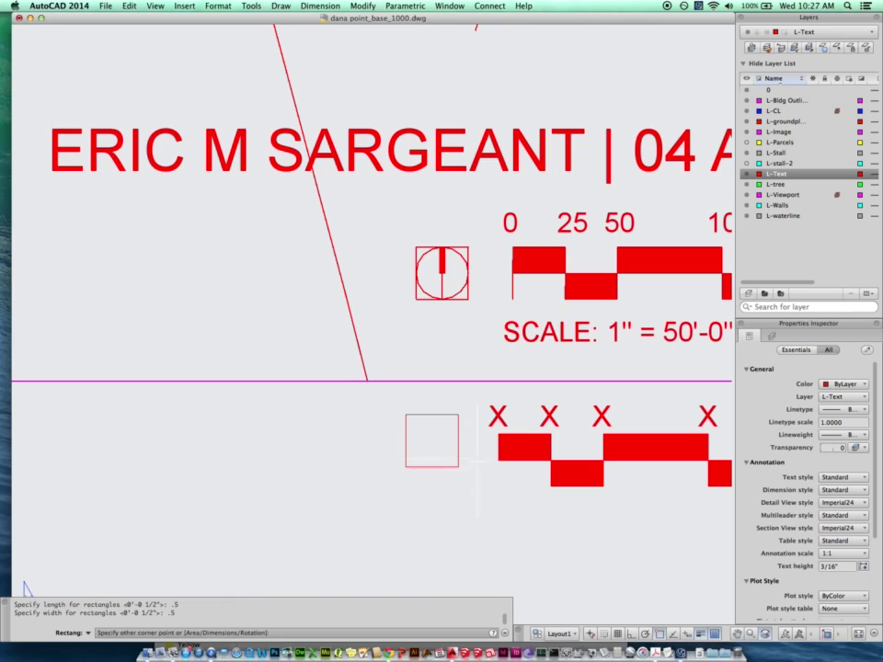
{"action": "left_click", "coordinate": [476, 459]}
{"action": "scroll", "coordinate": [403, 483], "scroll_direction": "right", "scroll_amount": 3}
{"action": "key", "text": "Escape"}
Move the square straight down so it roughly lines up with the height of the new scale bar.
{"action": "left_click", "coordinate": [388, 438]}
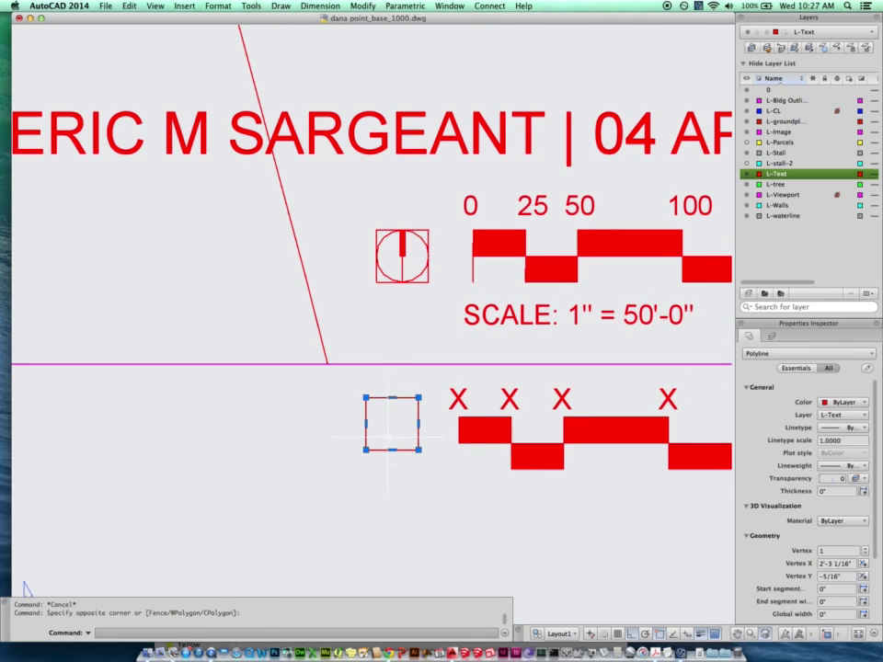
{"action": "type", "text": "m"}
{"action": "key", "text": "Return"}
{"action": "left_click", "coordinate": [394, 432]}
{"action": "left_click", "coordinate": [394, 449]}
{"action": "key", "text": "Escape"}
{"action": "scroll", "coordinate": [352, 404], "scroll_direction": "down", "scroll_amount": 2}
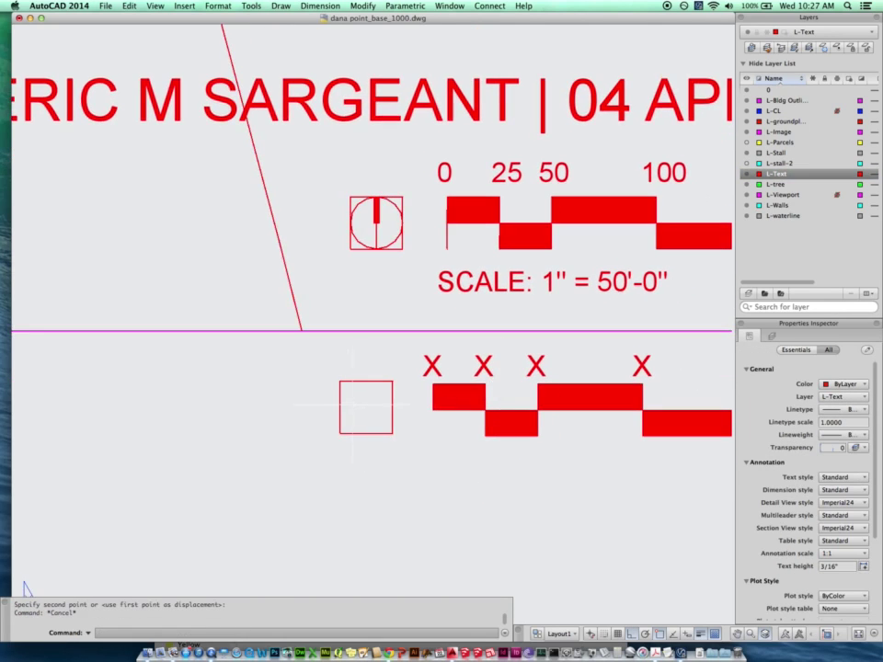
Draw a horizontal line across the middle of the new square, from one side's midpoint to the other's.
{"action": "key", "text": "Escape"}
{"action": "type", "text": "l"}
{"action": "key", "text": "Return"}
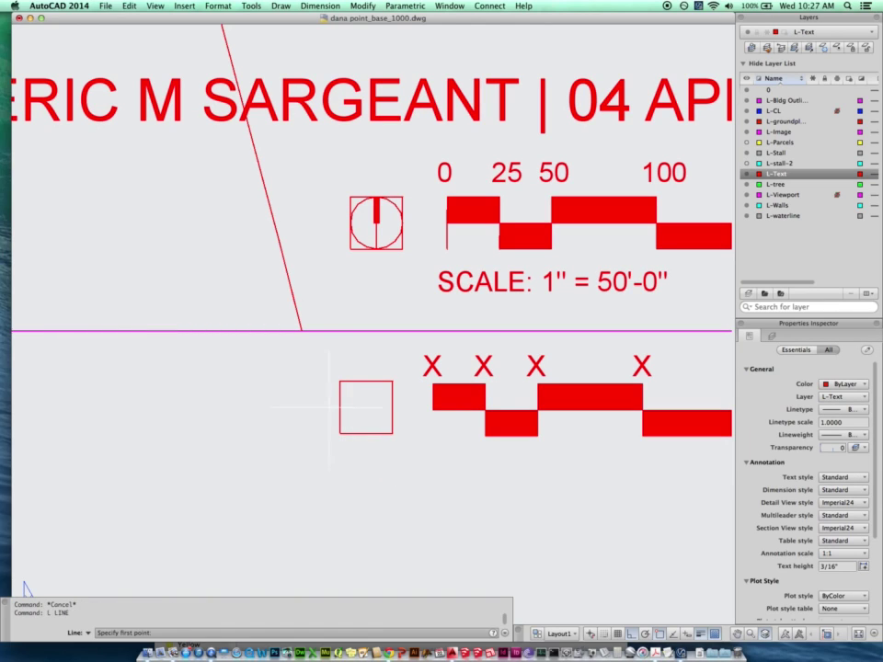
{"action": "left_click", "coordinate": [340, 409]}
{"action": "left_click", "coordinate": [391, 408]}
{"action": "key", "text": "Escape"}
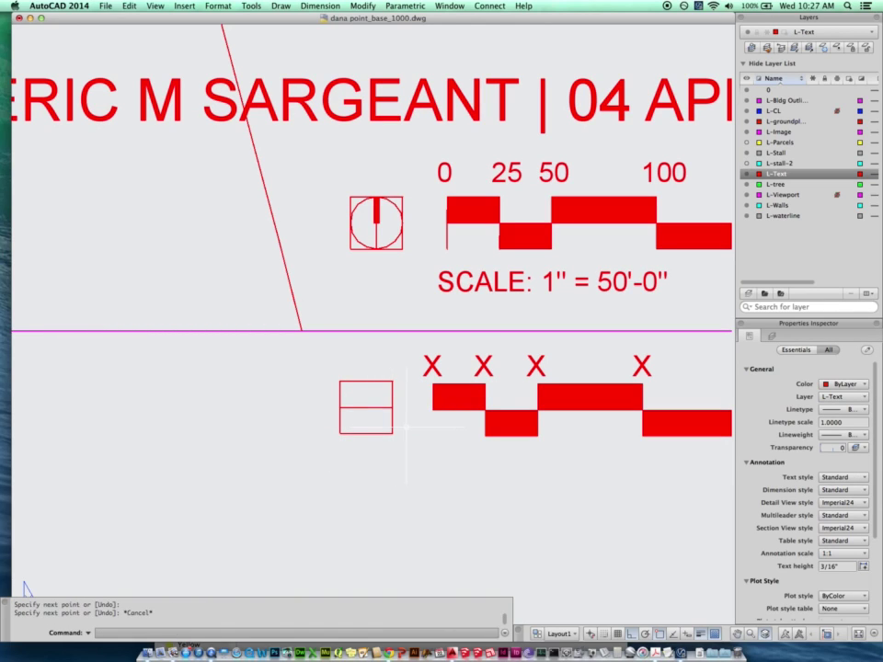
Draw a circle of 1/4" radius centred on the line's midpoint so it touches the square's sides.
{"action": "type", "text": "c"}
{"action": "key", "text": "Escape"}
{"action": "key", "text": "Escape"}
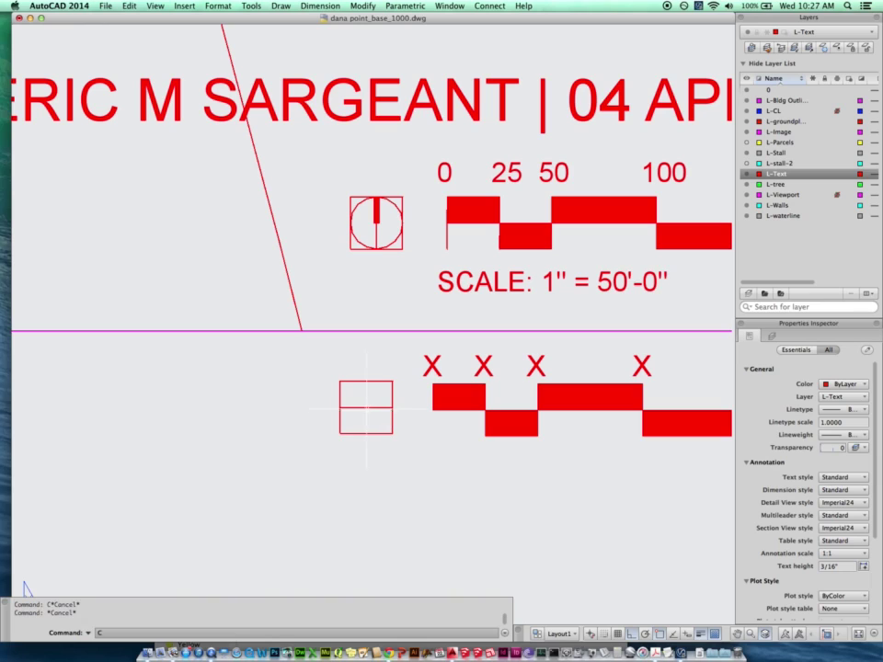
{"action": "type", "text": "c"}
{"action": "key", "text": "Return"}
{"action": "left_click", "coordinate": [366, 407]}
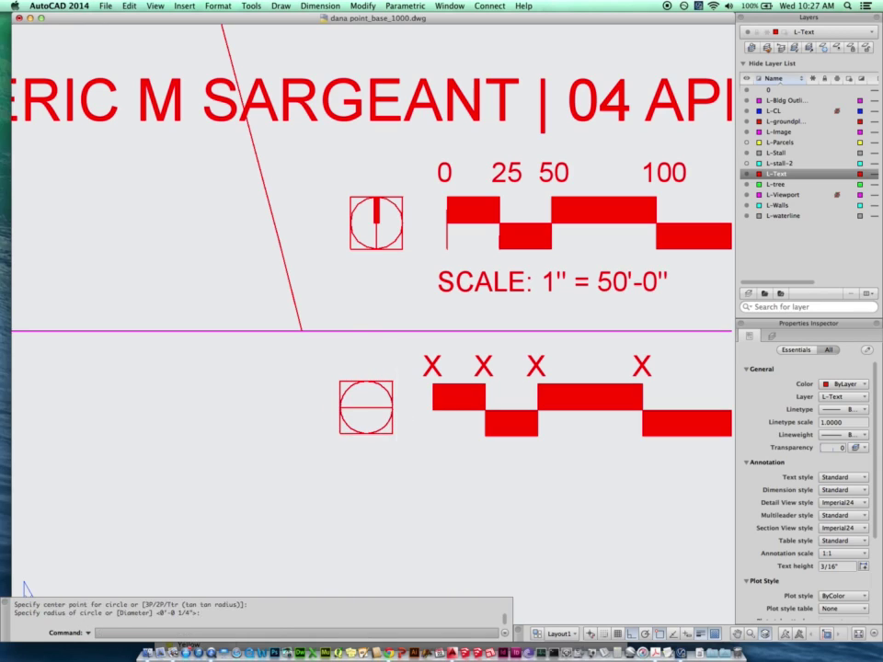
{"action": "key", "text": "Escape"}
Rotate the line inside the circle about its midpoint so it runs vertically.
{"action": "left_click", "coordinate": [367, 407]}
{"action": "left_click", "coordinate": [366, 407]}
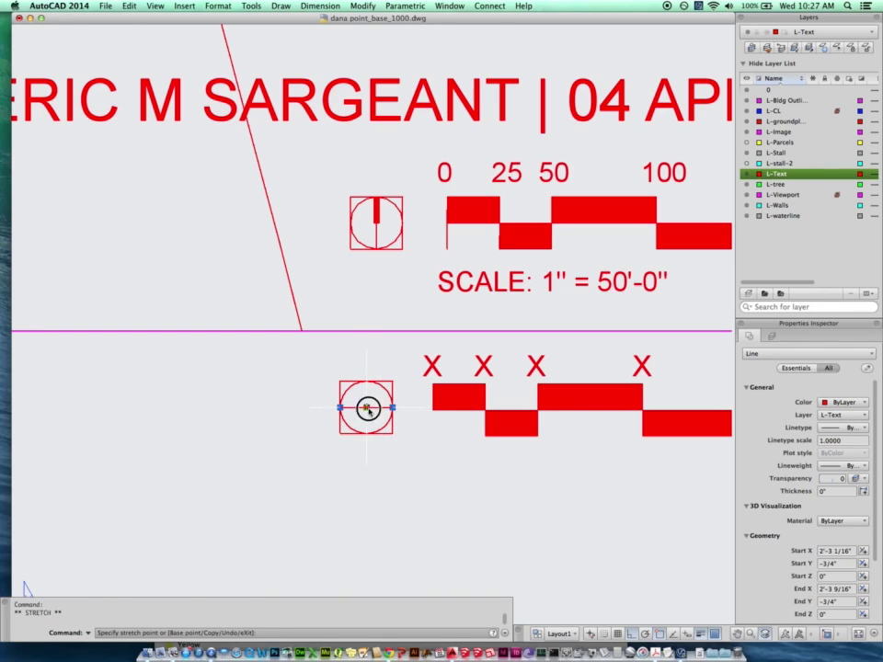
{"action": "key", "text": "space"}
{"action": "key", "text": "space"}
{"action": "left_click", "coordinate": [368, 366]}
{"action": "key", "text": "Escape"}
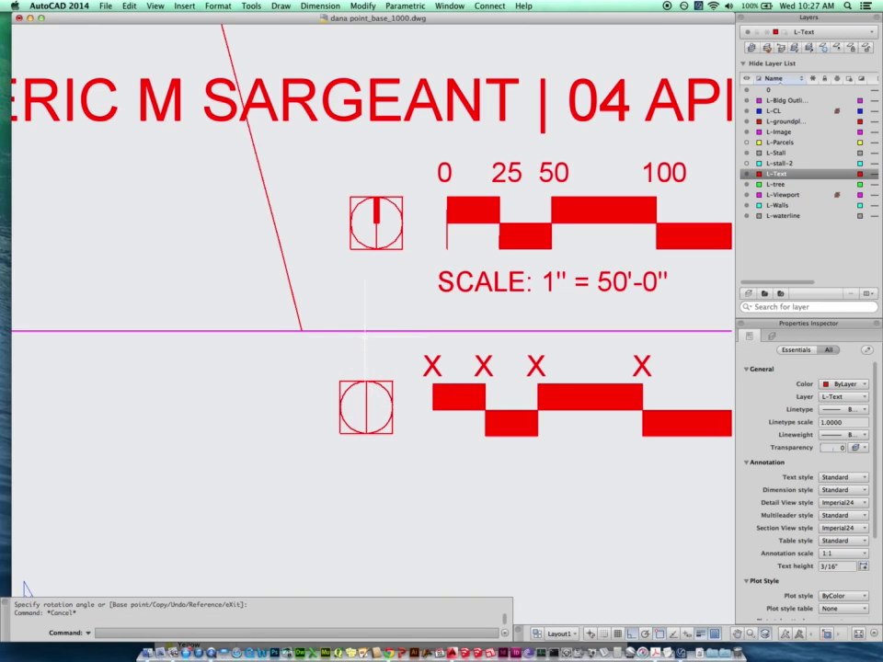
{"action": "key", "text": "Escape"}
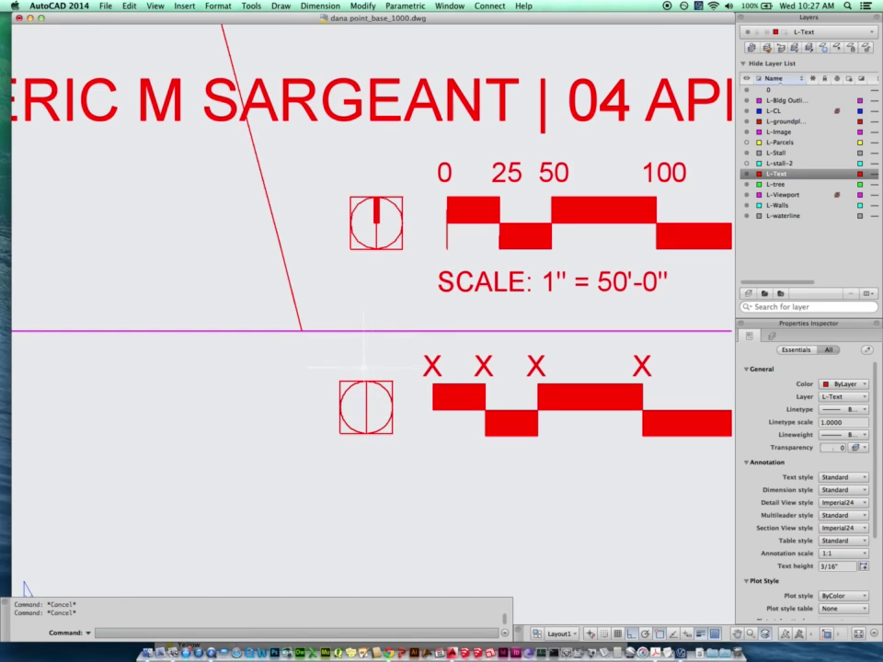
Draw a polyline with starting and ending width .05 from the top of the vertical line down to the circle's centre.
{"action": "scroll", "coordinate": [364, 366], "scroll_direction": "up", "scroll_amount": 2}
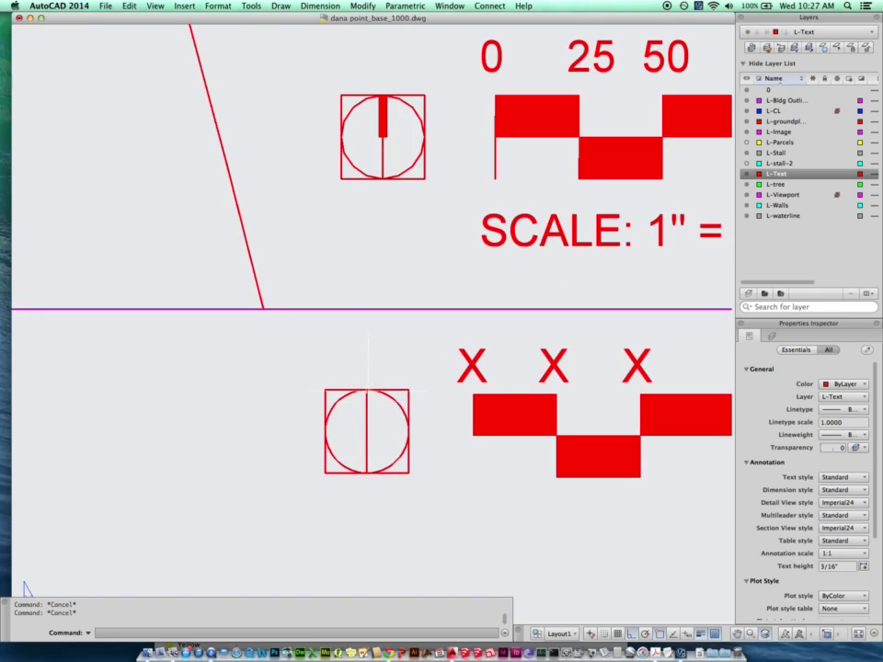
{"action": "type", "text": "pl"}
{"action": "key", "text": "Return"}
{"action": "left_click", "coordinate": [366, 390]}
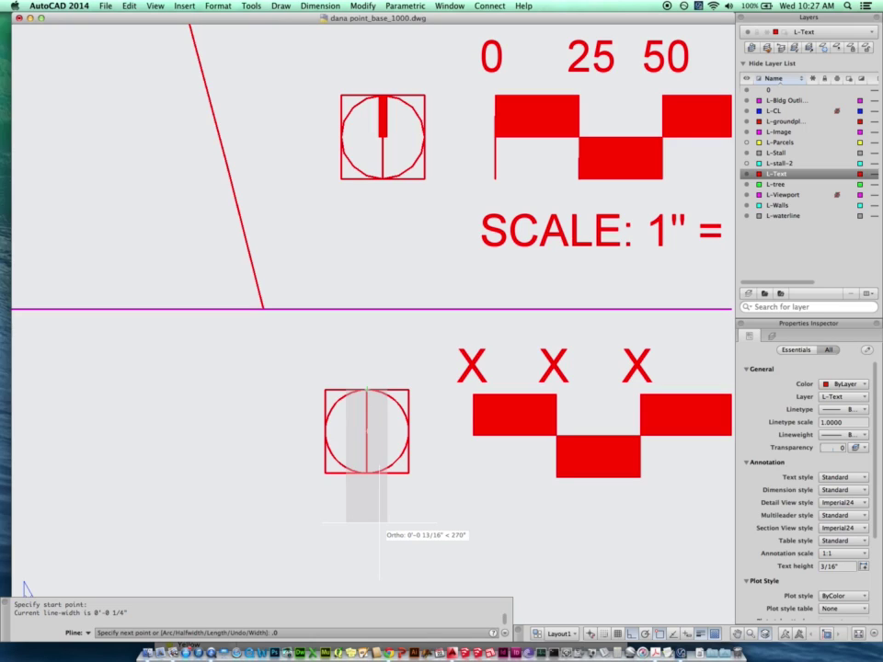
{"action": "key", "text": "BackSpace"}
{"action": "key", "text": "BackSpace"}
{"action": "key", "text": "Return"}
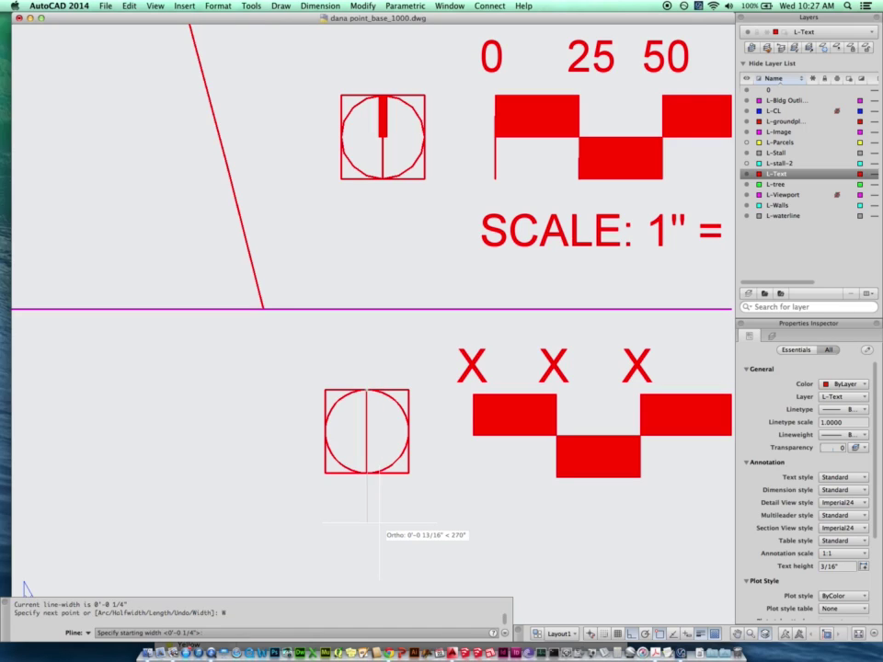
{"action": "type", "text": ".05"}
{"action": "key", "text": "Return"}
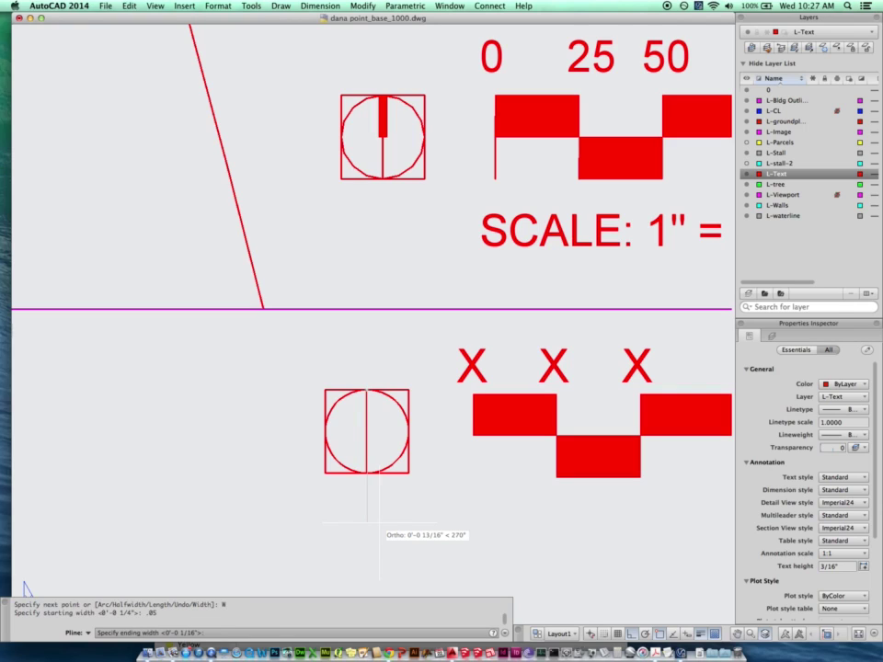
{"action": "type", "text": ".05"}
{"action": "key", "text": "Return"}
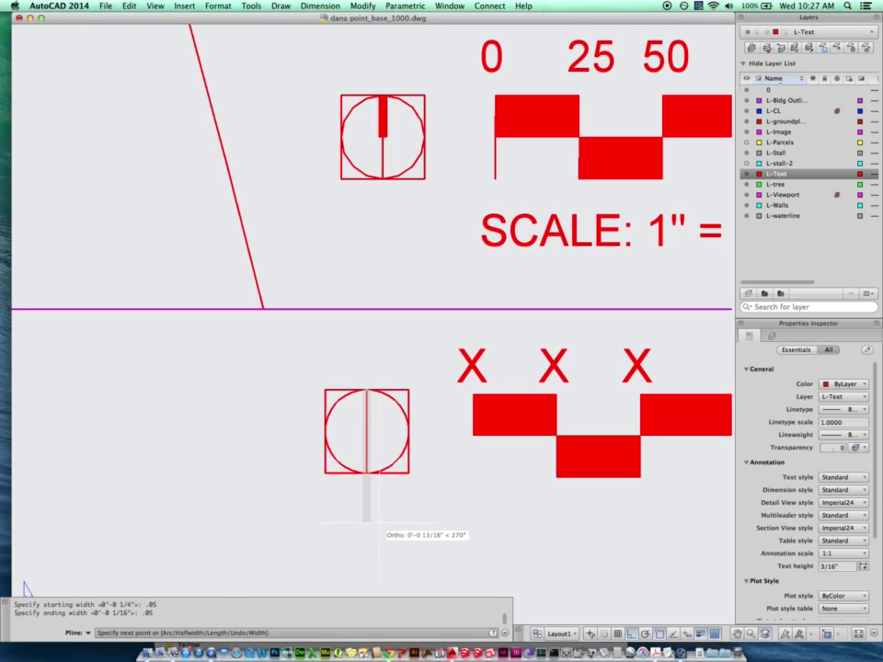
{"action": "left_click", "coordinate": [367, 428]}
{"action": "key", "text": "Escape"}
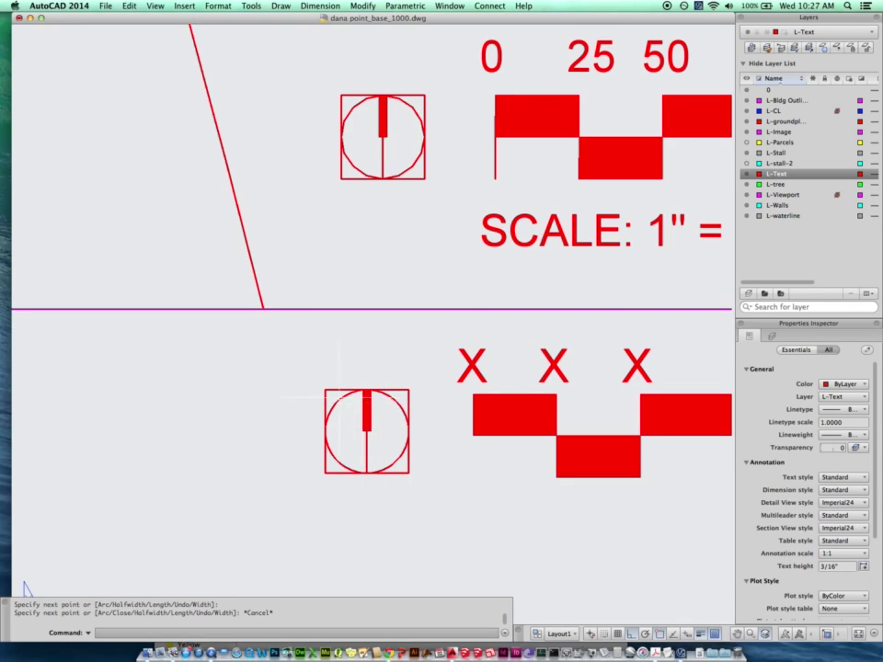
Review the new north arrow and scale bar beside the original ones and in the context of the whole layout.
{"action": "scroll", "coordinate": [338, 397], "scroll_direction": "down", "scroll_amount": 4}
{"action": "scroll", "coordinate": [377, 414], "scroll_direction": "up", "scroll_amount": 2}
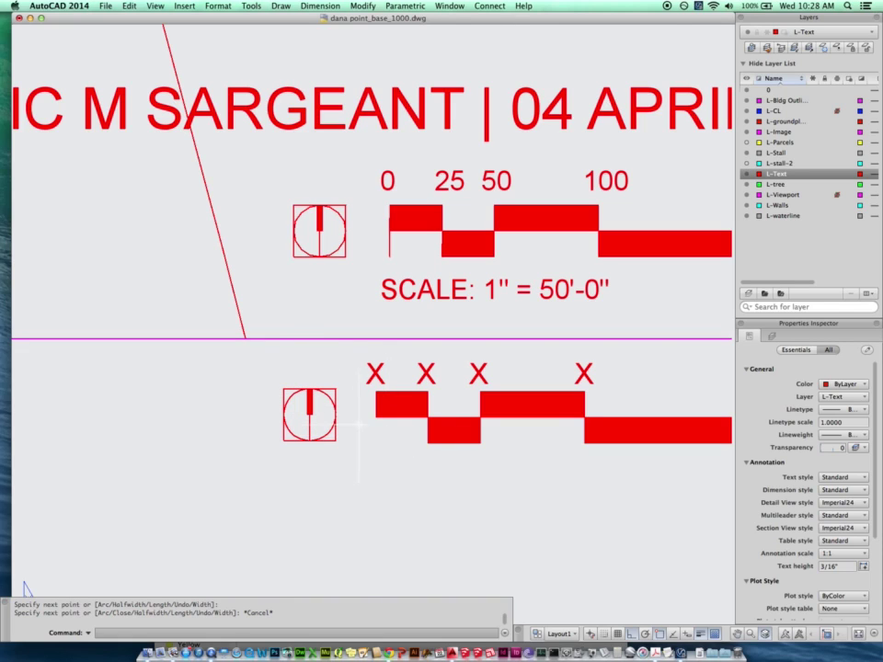
{"action": "scroll", "coordinate": [362, 428], "scroll_direction": "down", "scroll_amount": 3}
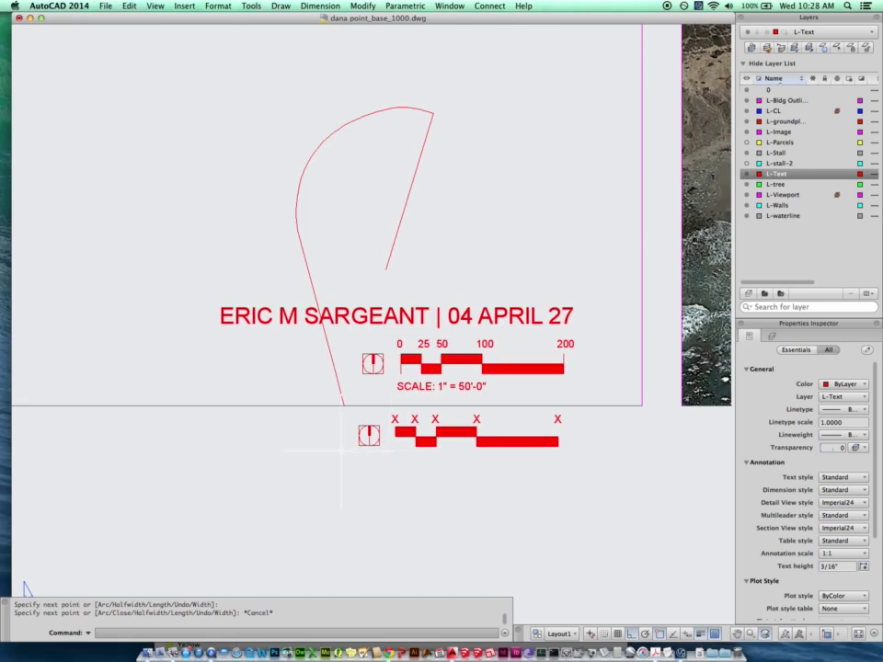
{"action": "key", "text": "Escape"}
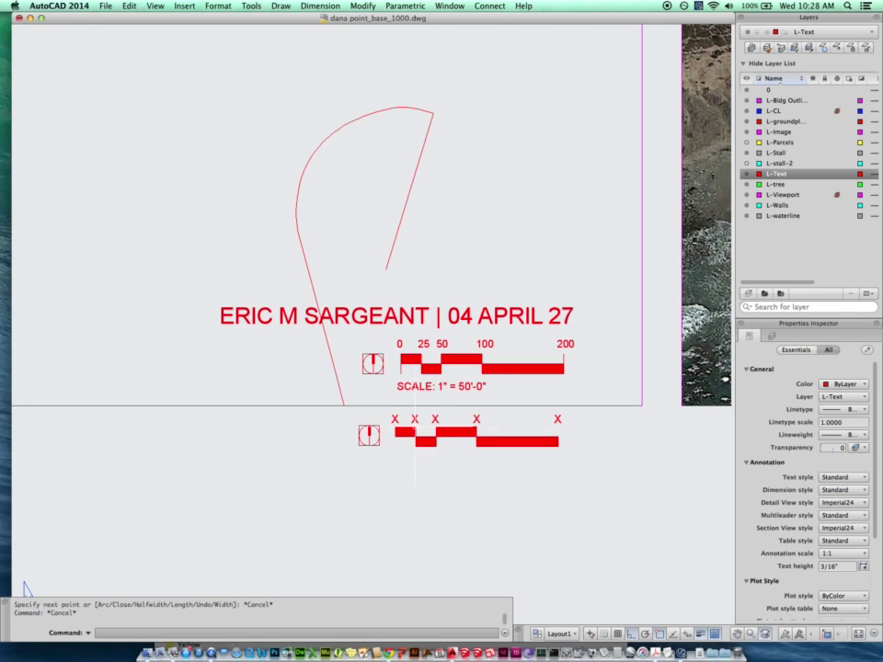
{"action": "scroll", "coordinate": [437, 431], "scroll_direction": "down", "scroll_amount": 3}
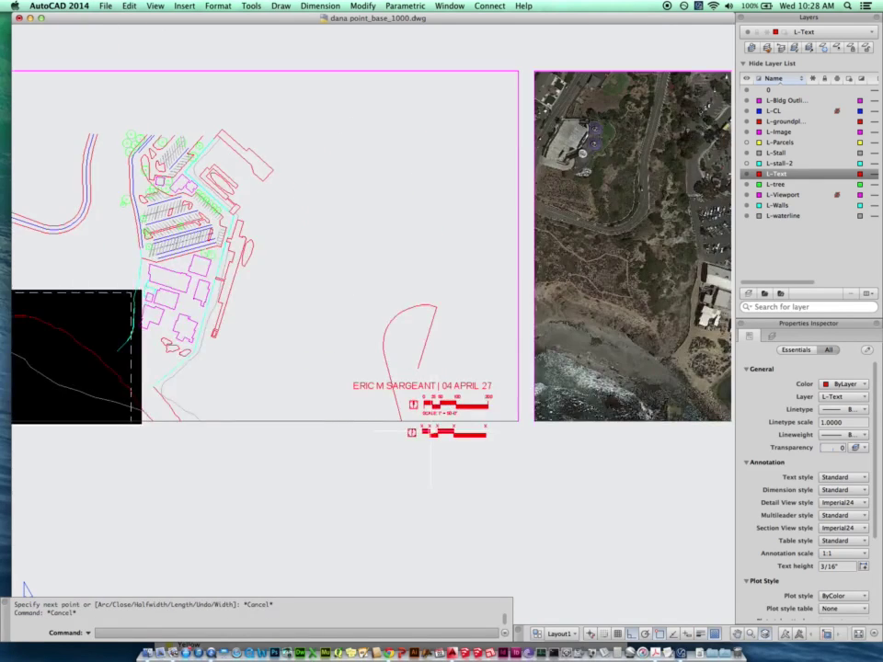
{"action": "scroll", "coordinate": [430, 432], "scroll_direction": "up", "scroll_amount": 3}
{"action": "key", "text": "Escape"}
{"action": "scroll", "coordinate": [580, 458], "scroll_direction": "down", "scroll_amount": 3}
{"action": "scroll", "coordinate": [420, 408], "scroll_direction": "up", "scroll_amount": 2}
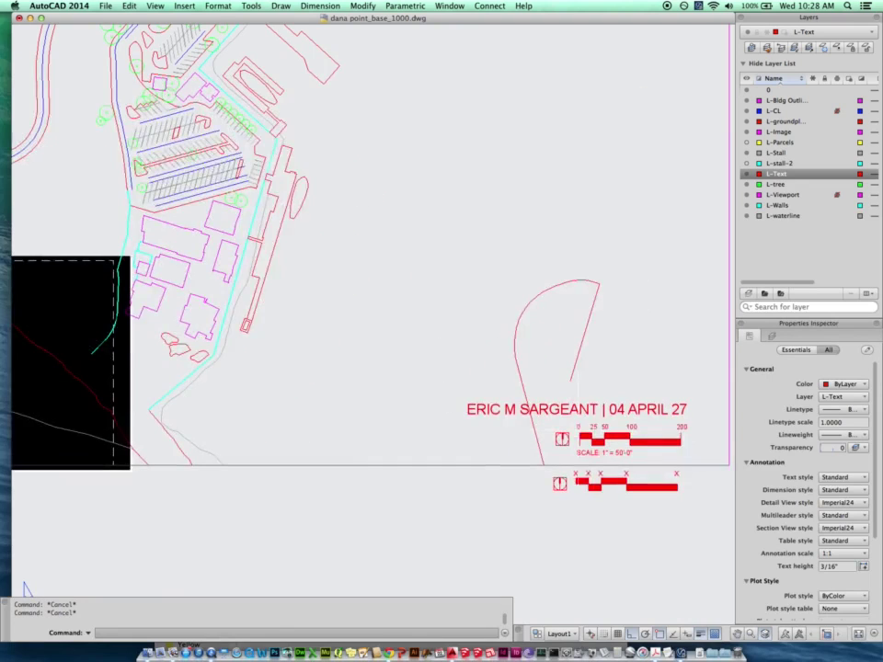
{"action": "scroll", "coordinate": [452, 383], "scroll_direction": "down", "scroll_amount": 3}
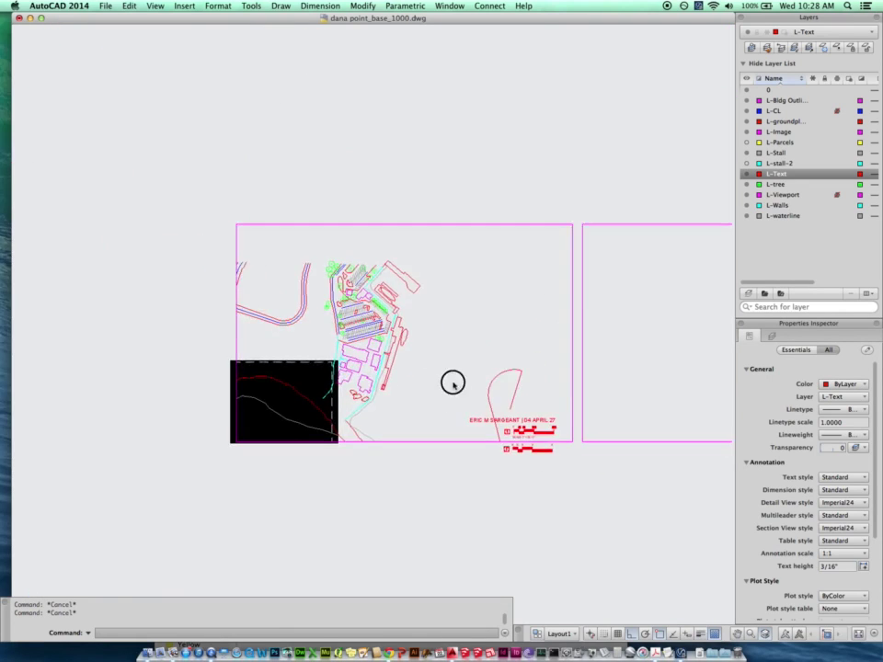
{"action": "scroll", "coordinate": [443, 379], "scroll_direction": "up", "scroll_amount": 4}
{"action": "scroll", "coordinate": [441, 377], "scroll_direction": "down", "scroll_amount": 2}
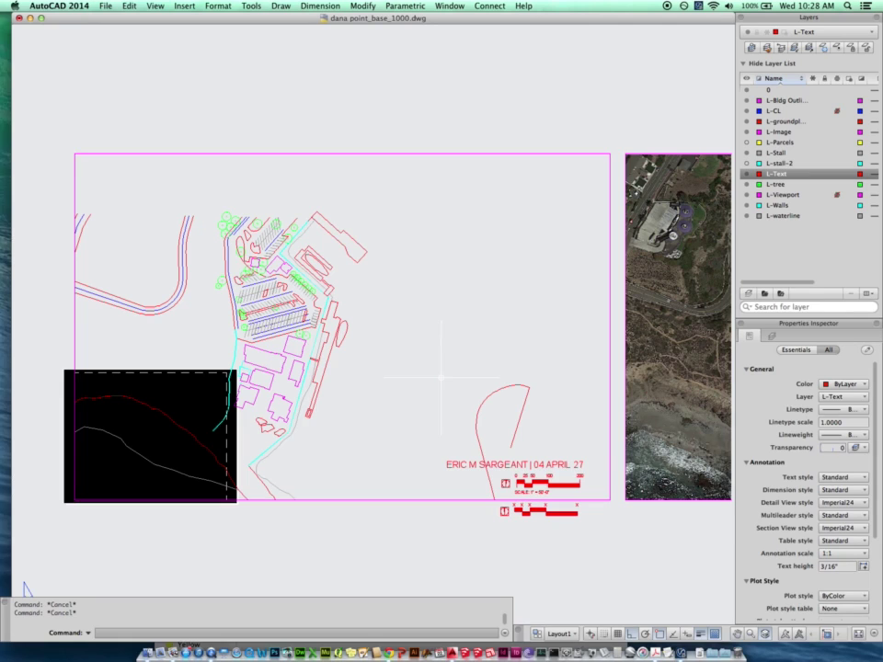
{"action": "scroll", "coordinate": [354, 414], "scroll_direction": "down", "scroll_amount": 3}
{"action": "scroll", "coordinate": [482, 423], "scroll_direction": "right", "scroll_amount": 3}
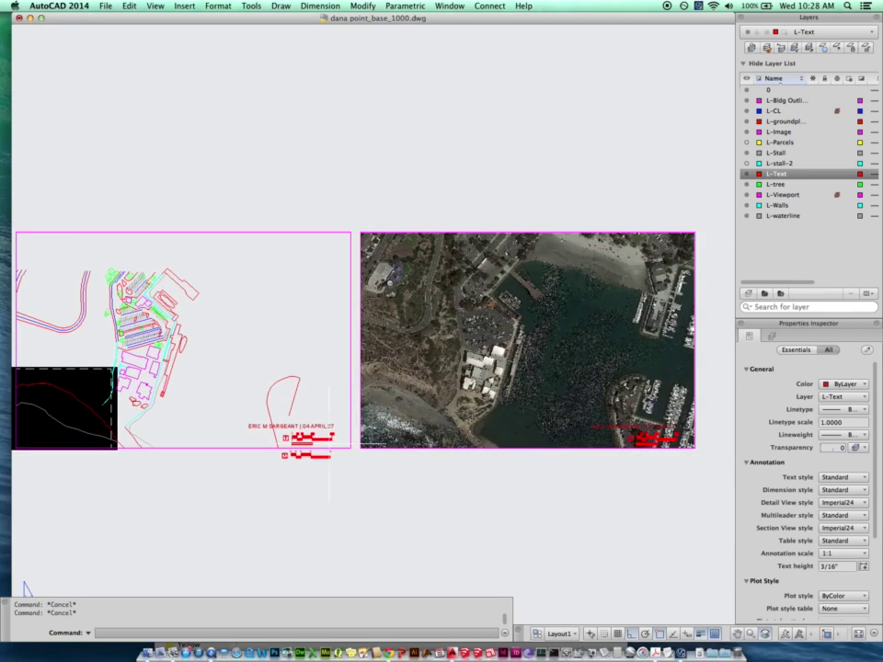
{"action": "left_click", "coordinate": [504, 423]}
{"action": "left_click", "coordinate": [295, 439]}
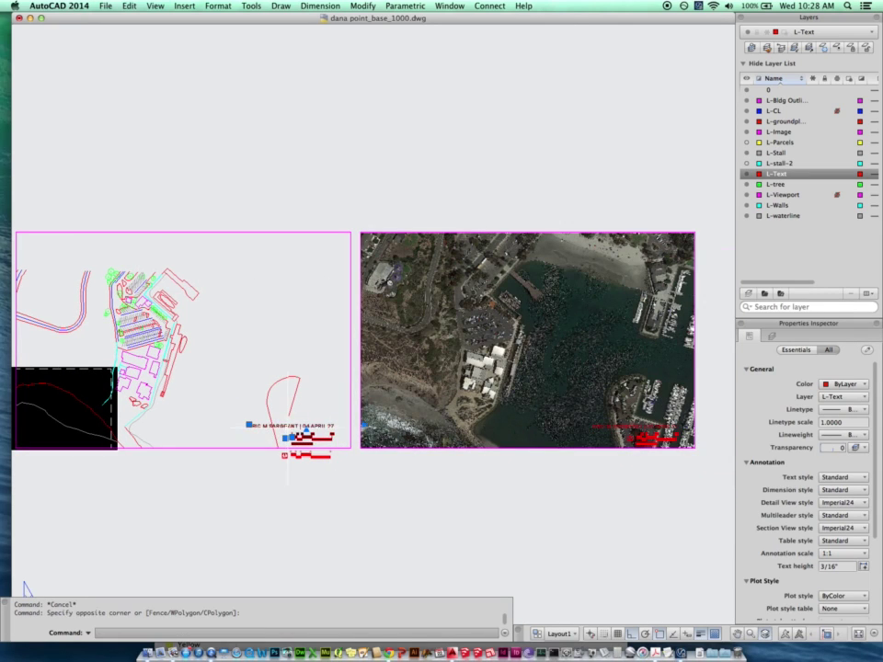
{"action": "type", "text": "co"}
{"action": "key", "text": "Return"}
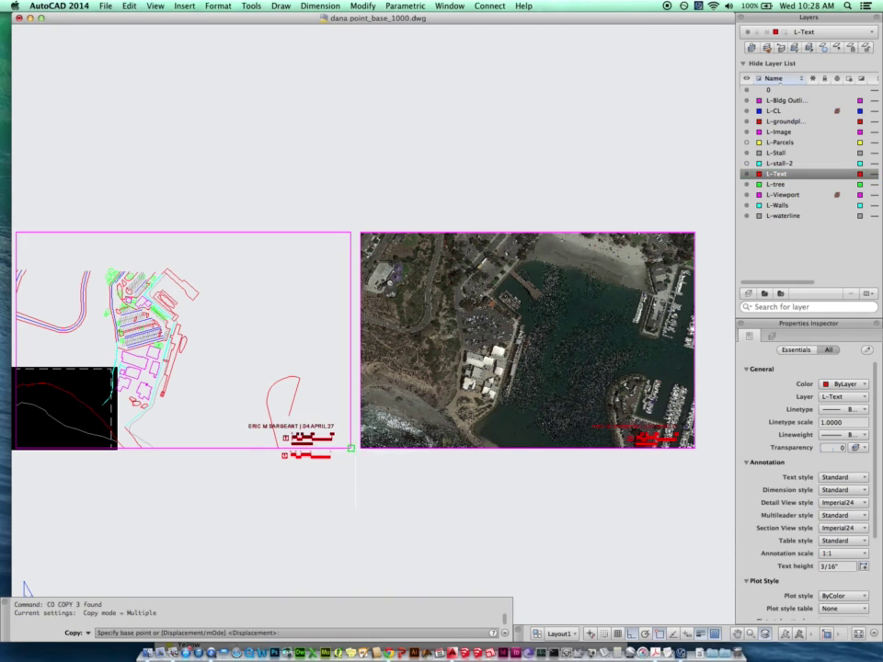
{"action": "left_click", "coordinate": [350, 448]}
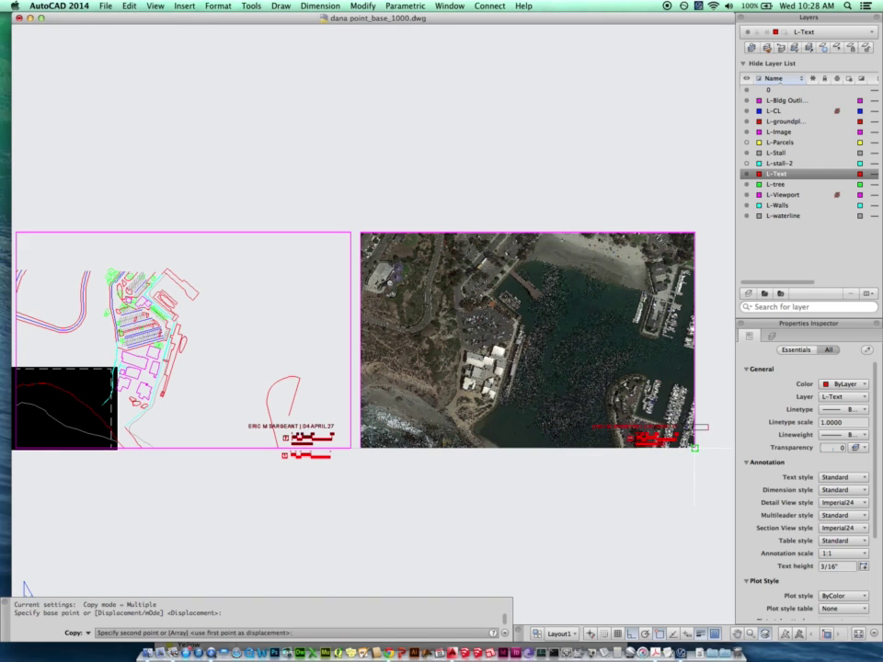
{"action": "key", "text": "Escape"}
Erase the practice north arrow, scale bar and X labels below the line-drawing viewport.
{"action": "scroll", "coordinate": [331, 467], "scroll_direction": "up", "scroll_amount": 4}
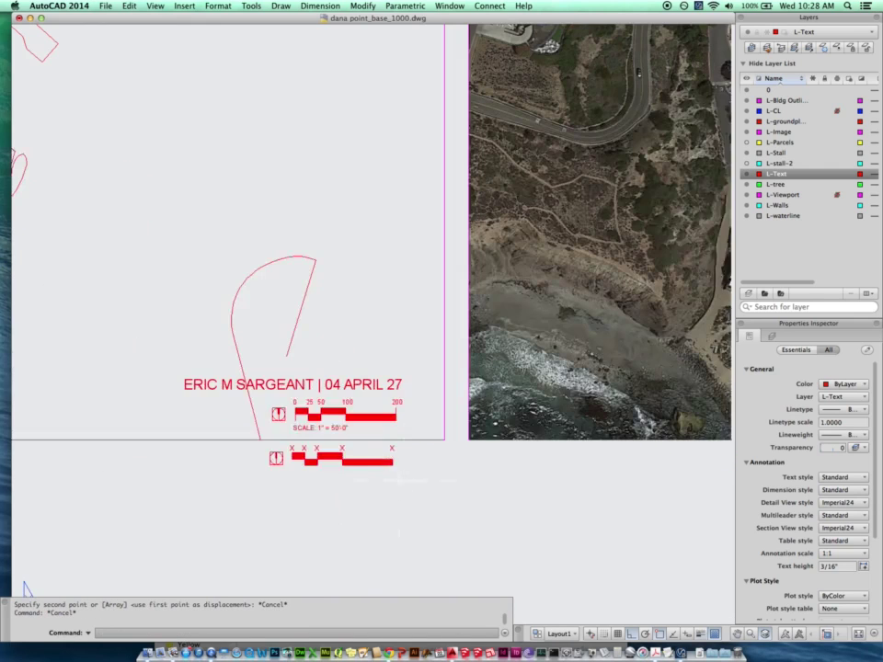
{"action": "left_click_drag", "start_coordinate": [351, 478], "coordinate": [274, 450]}
{"action": "key", "text": "Return"}
{"action": "scroll", "coordinate": [458, 492], "scroll_direction": "down", "scroll_amount": 5}
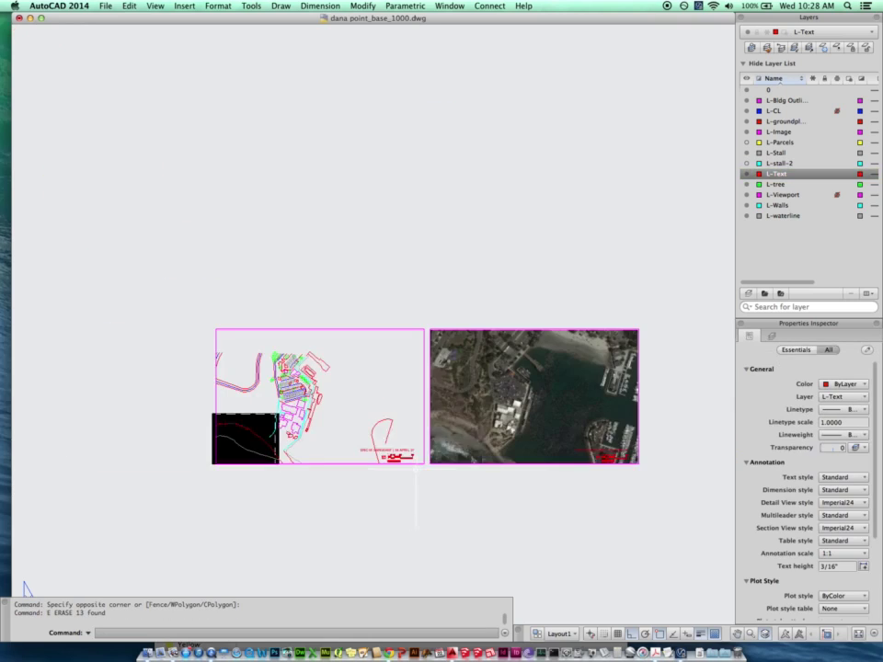
Start a plot of the layout and set the print area to a window picked corner to corner around the aerial viewport.
{"action": "scroll", "coordinate": [414, 465], "scroll_direction": "up", "scroll_amount": 1}
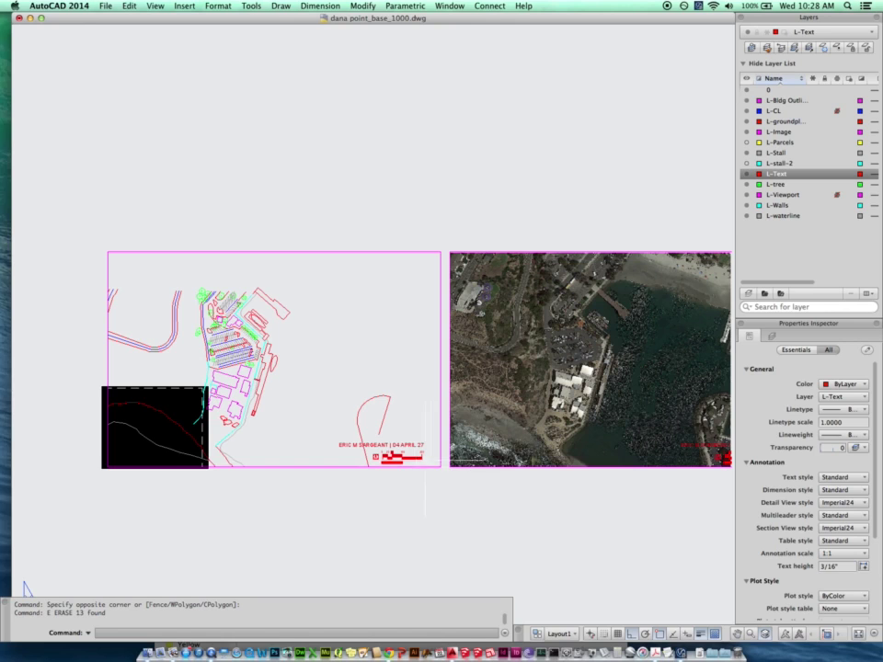
{"action": "scroll", "coordinate": [418, 460], "scroll_direction": "right", "scroll_amount": 10}
{"action": "scroll", "coordinate": [417, 452], "scroll_direction": "left", "scroll_amount": 1}
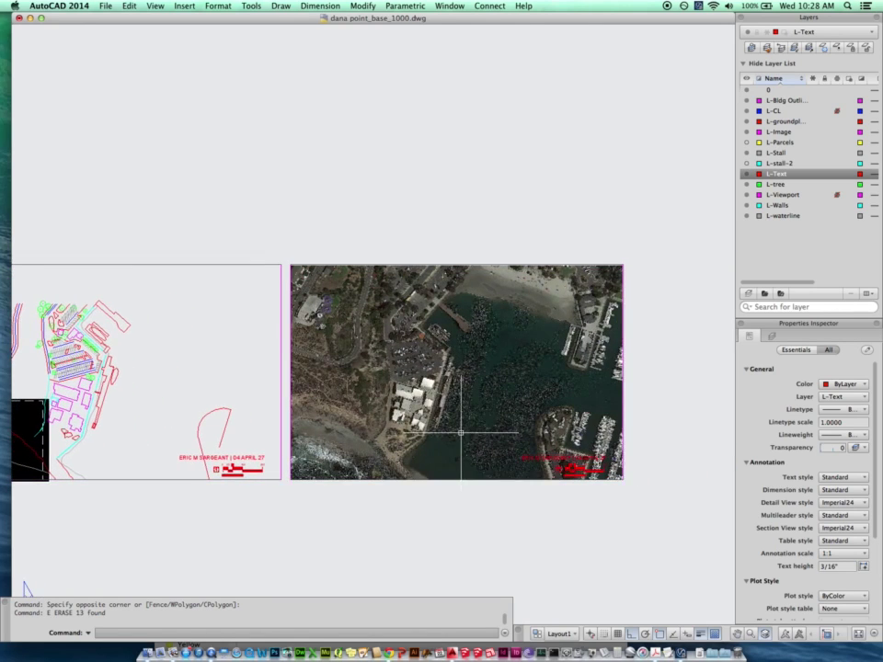
{"action": "key", "text": "Escape"}
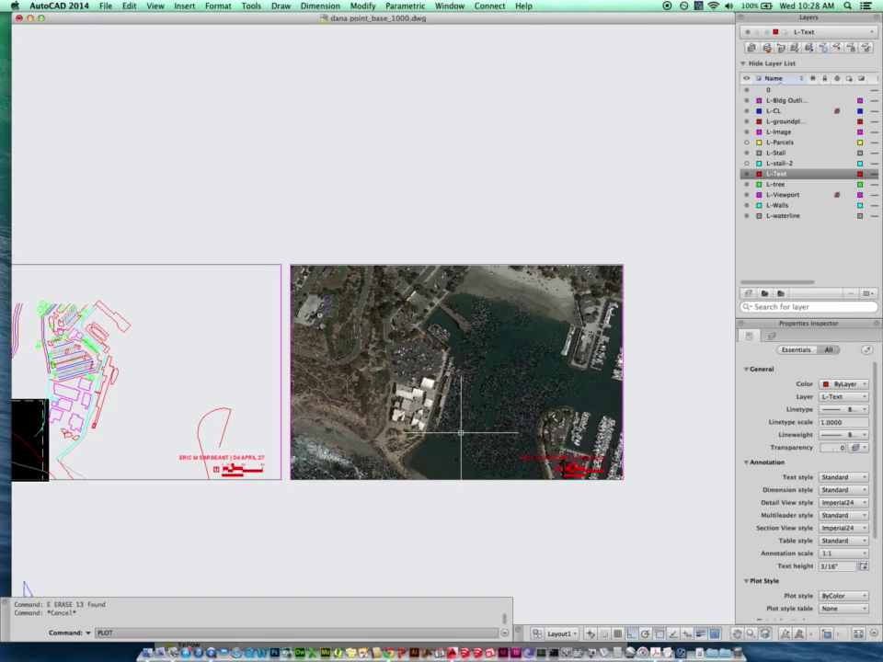
{"action": "key", "text": "Return"}
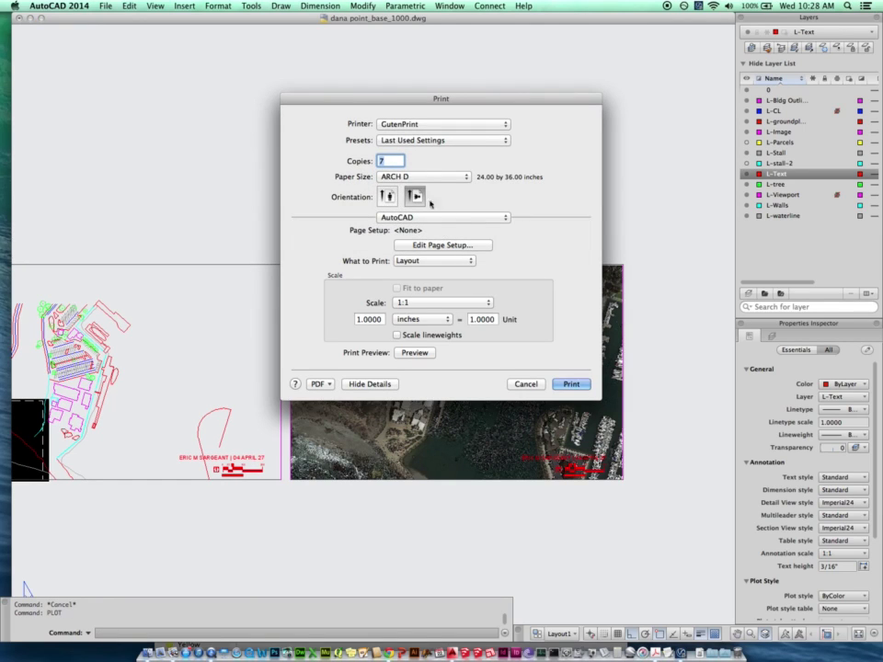
{"action": "left_click", "coordinate": [418, 140]}
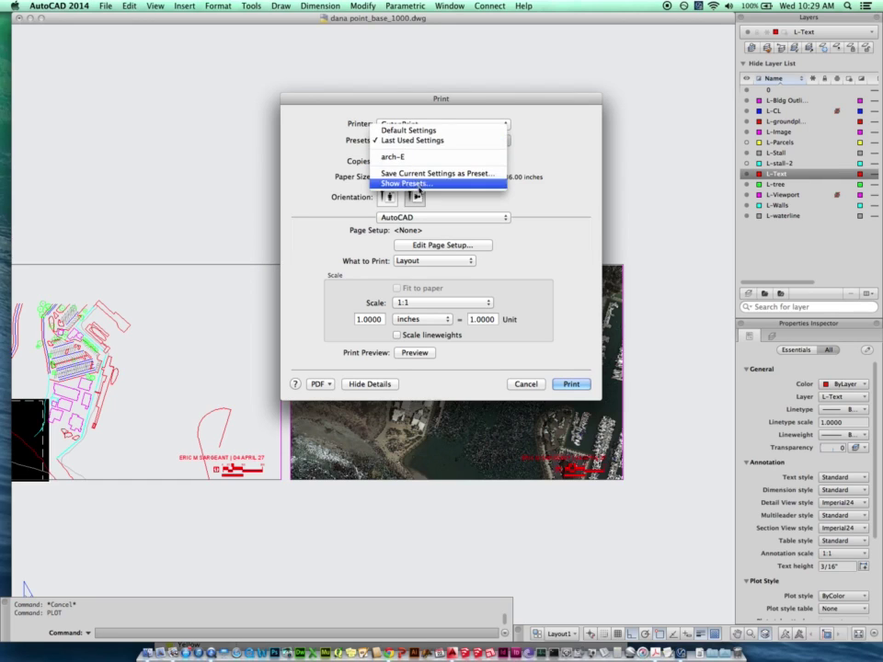
{"action": "left_click", "coordinate": [563, 150]}
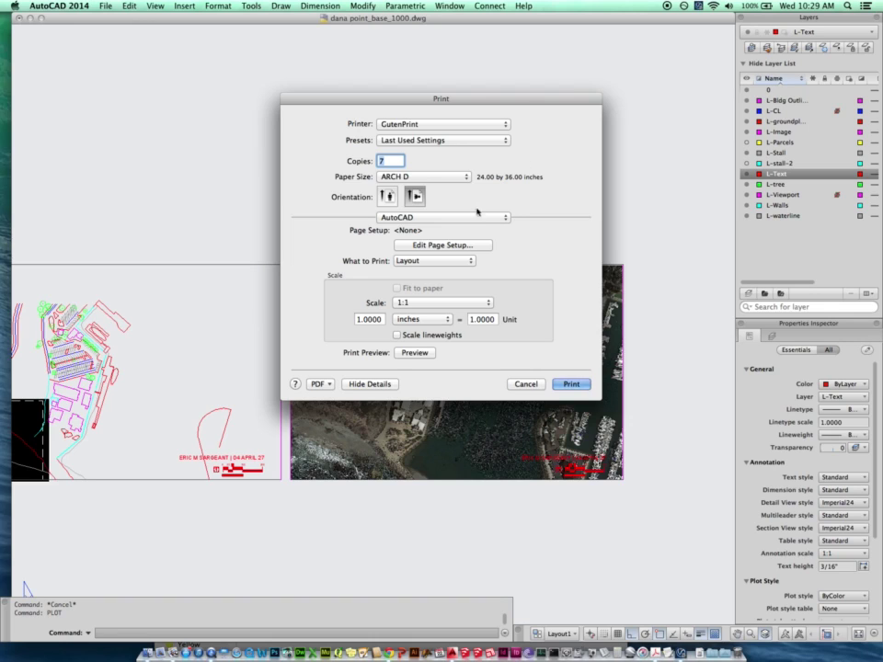
{"action": "left_click", "coordinate": [447, 261]}
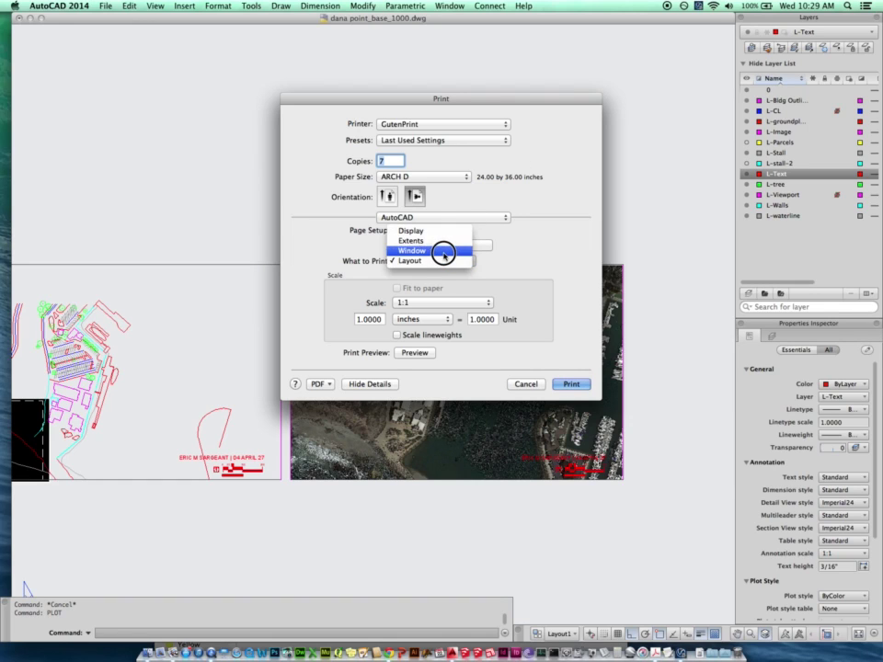
{"action": "left_click", "coordinate": [444, 251]}
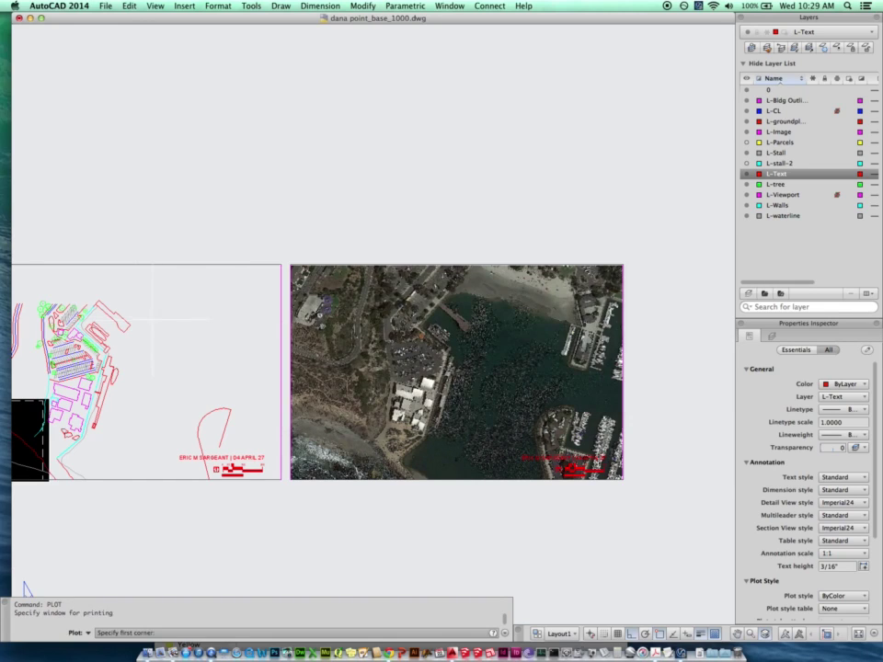
{"action": "left_click", "coordinate": [290, 265]}
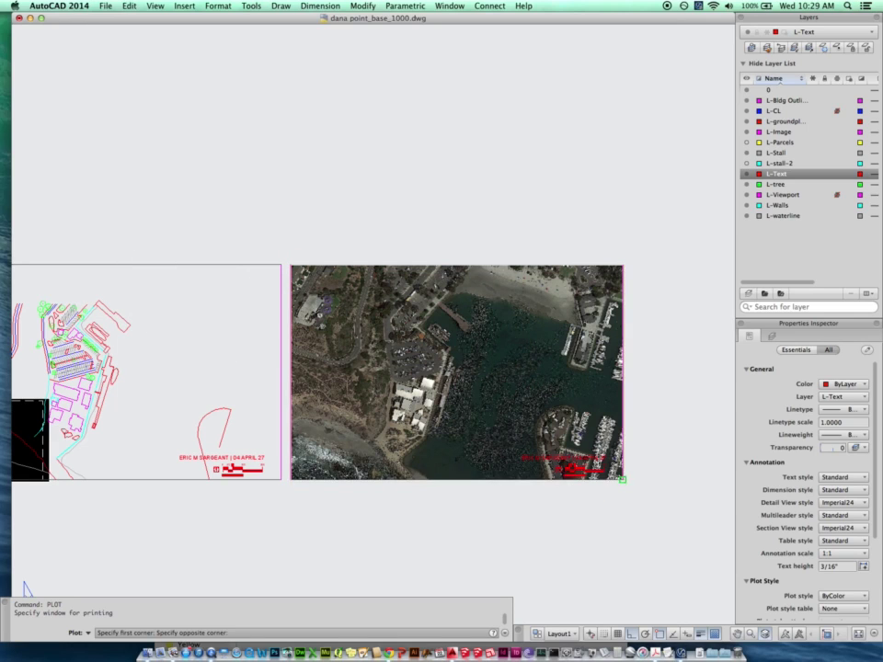
{"action": "left_click", "coordinate": [623, 479]}
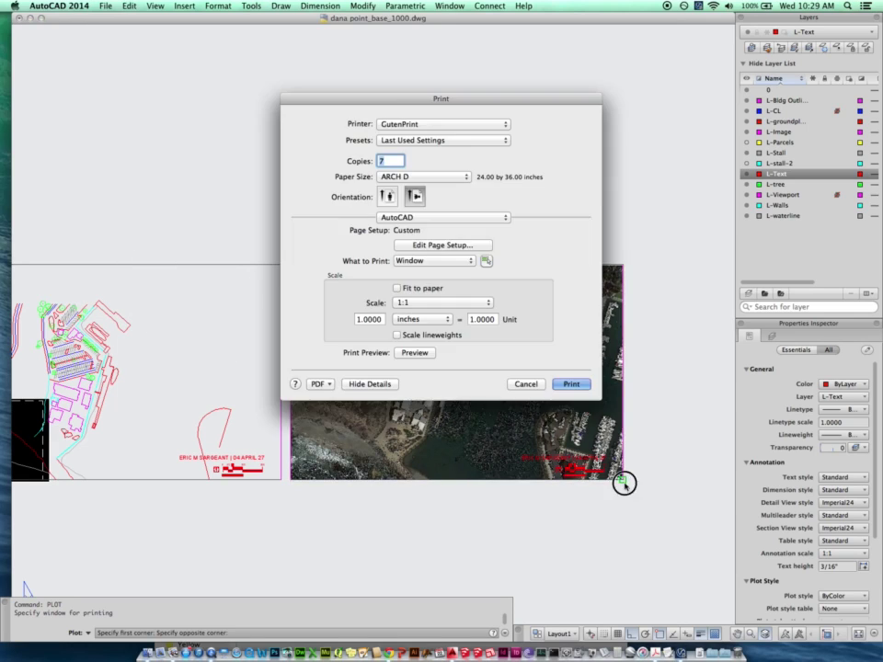
In the page setup, assign the LA252 Pen Settings.ctb plot style table and center the plot on the page.
{"action": "left_click", "coordinate": [459, 246]}
{"action": "left_click", "coordinate": [521, 111]}
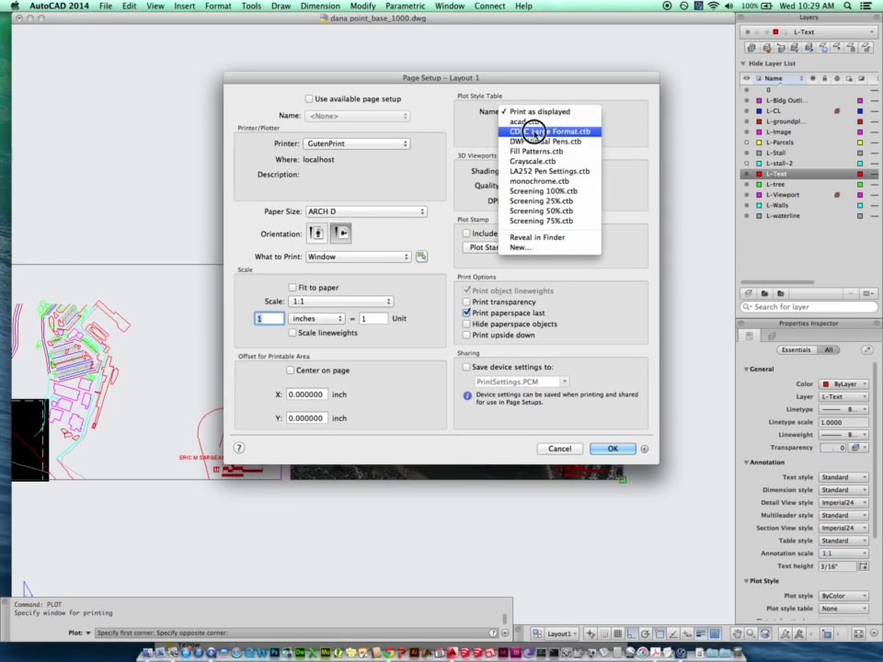
{"action": "left_click", "coordinate": [549, 172]}
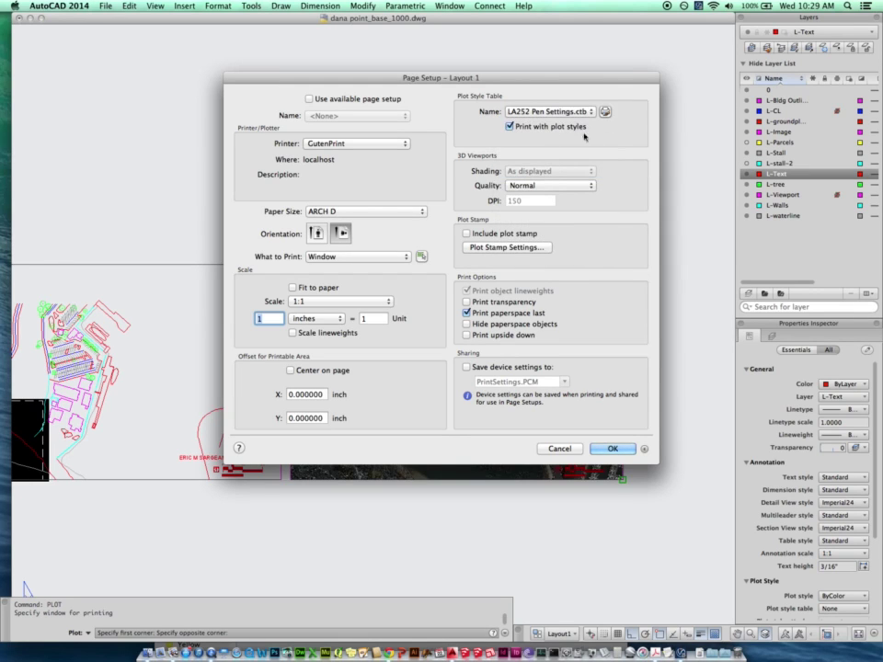
{"action": "left_click", "coordinate": [291, 369]}
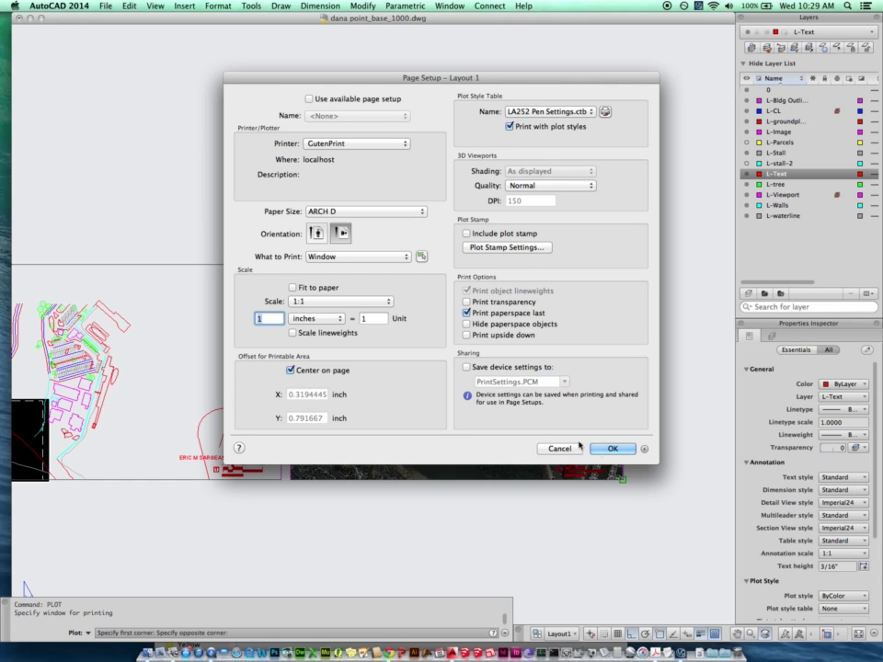
{"action": "left_click", "coordinate": [609, 449]}
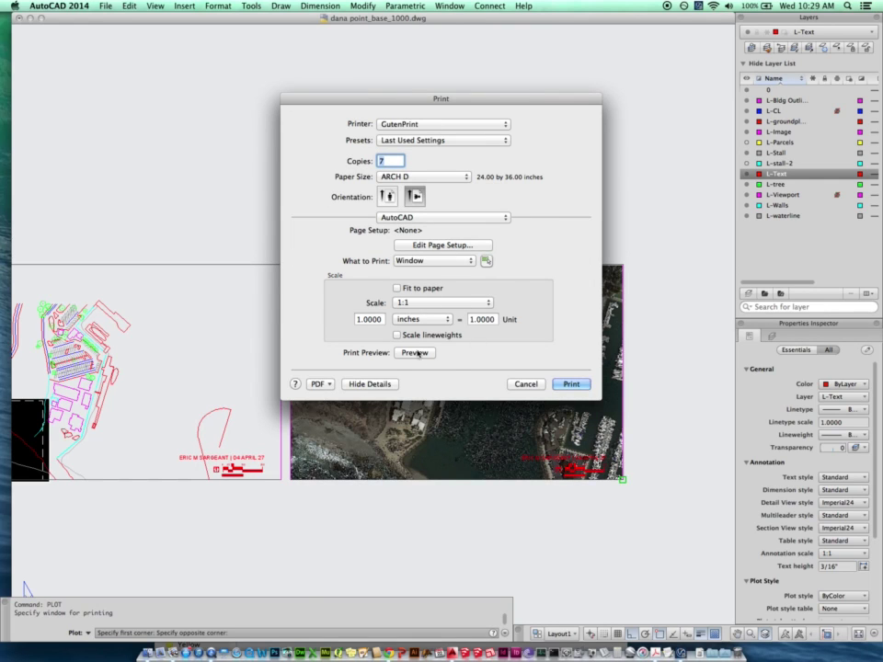
{"action": "mouse_move", "coordinate": [505, 182]}
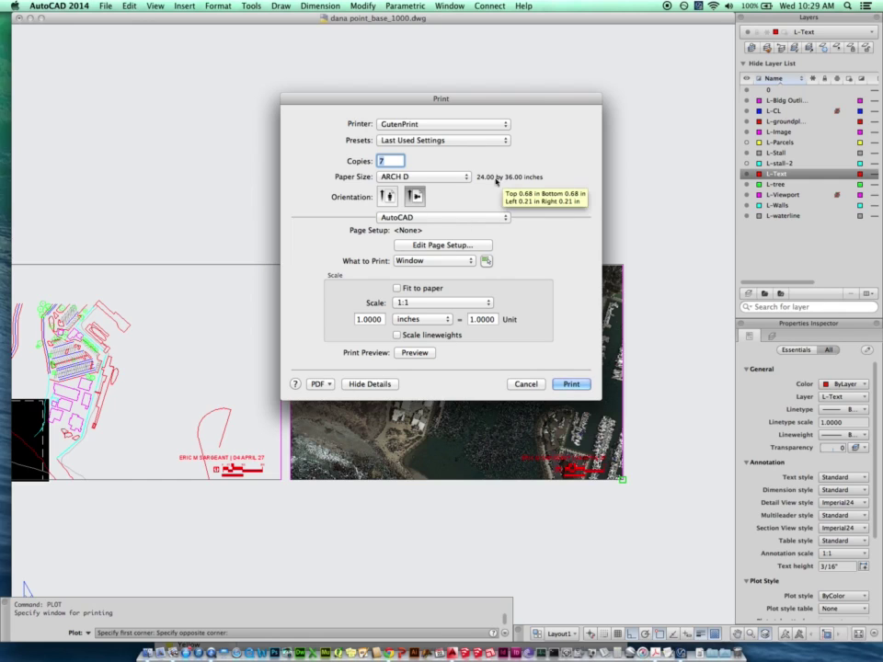
Save the plot as a PDF named cad-AERIAL_50sc.pdf on the Desktop.
{"action": "left_click", "coordinate": [319, 383]}
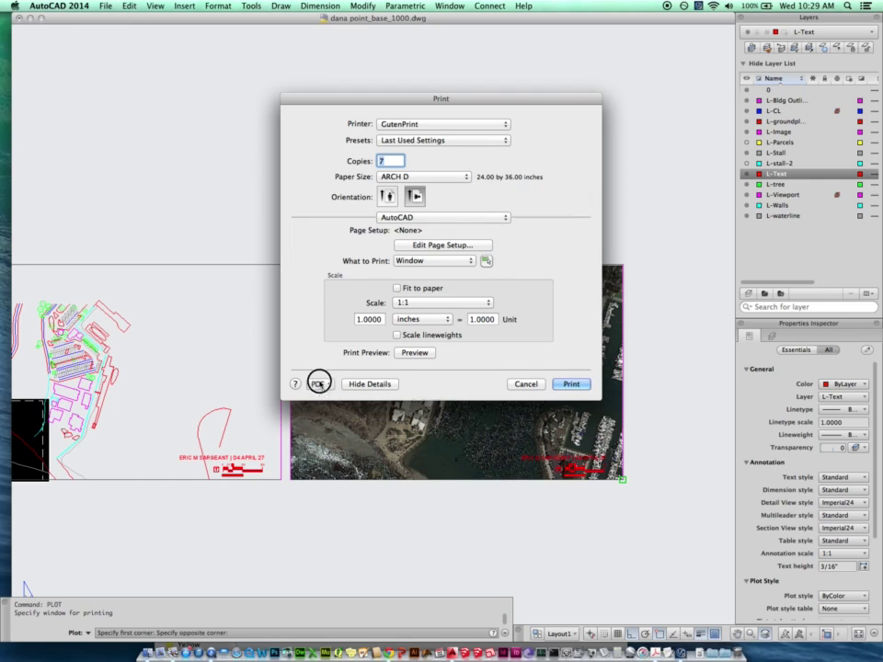
{"action": "left_click", "coordinate": [340, 407]}
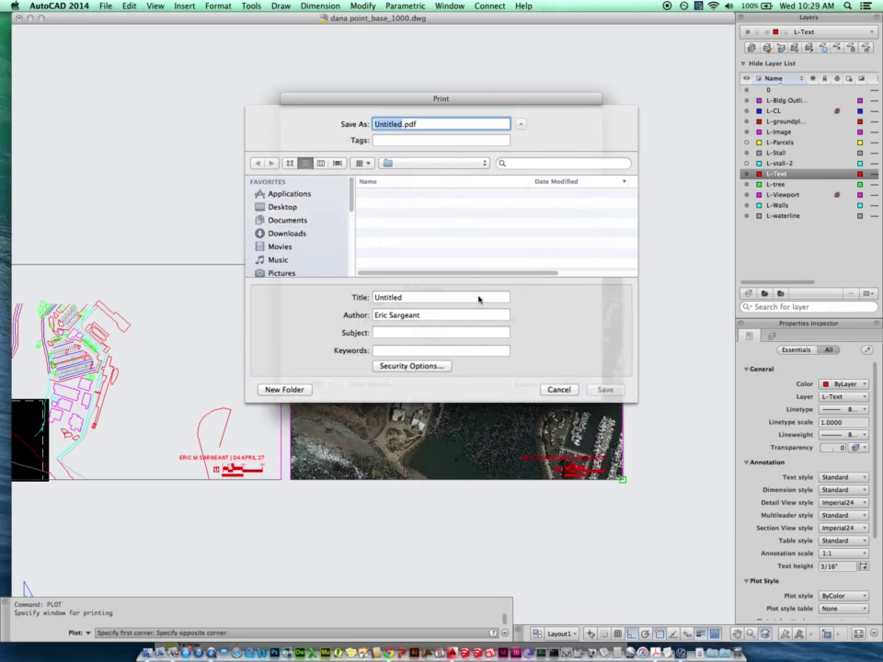
{"action": "left_click", "coordinate": [407, 197]}
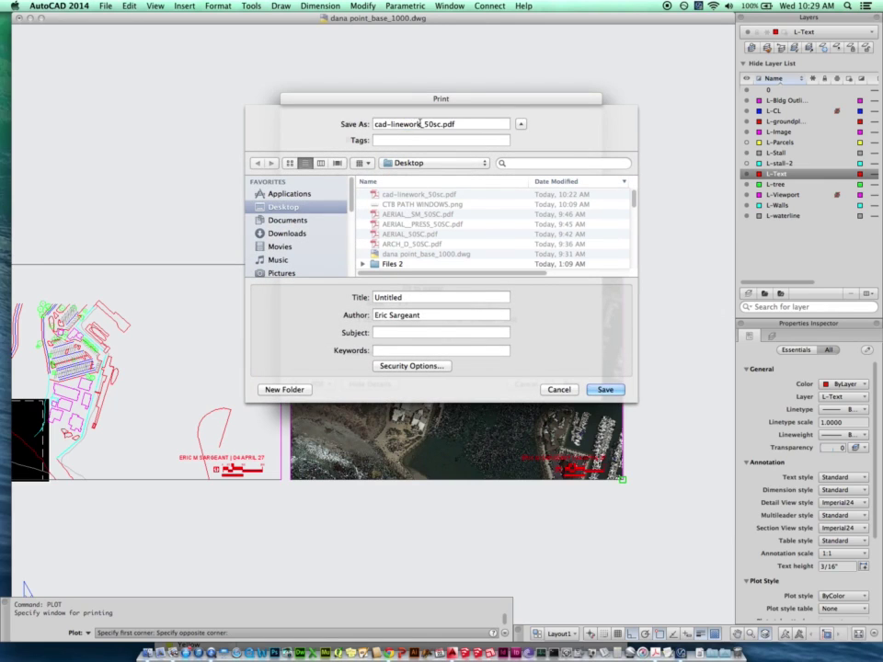
{"action": "left_click", "coordinate": [386, 123]}
{"action": "left_click_drag", "start_coordinate": [386, 123], "coordinate": [420, 125]}
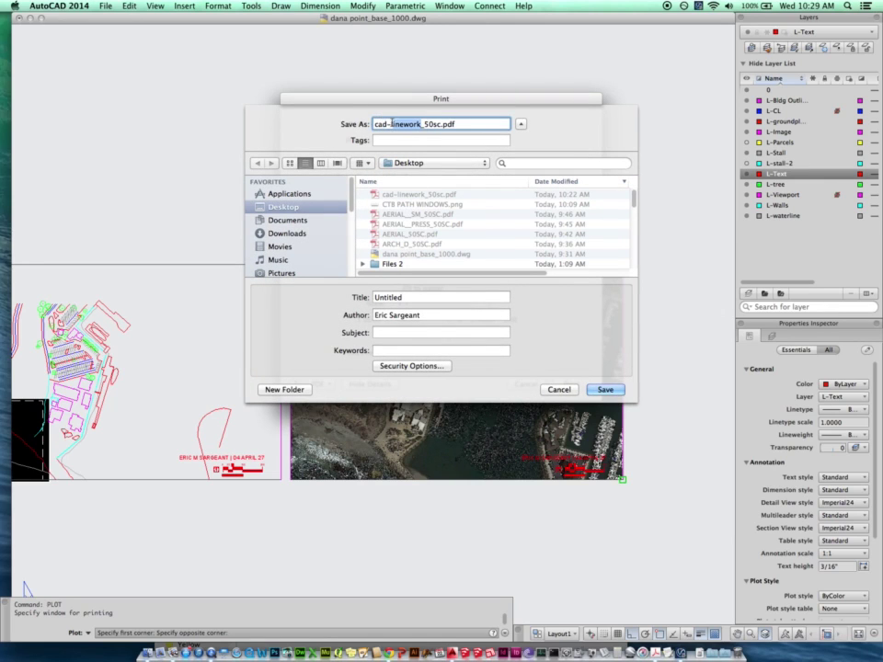
{"action": "type", "text": "AERIAL"}
{"action": "left_click", "coordinate": [610, 390]}
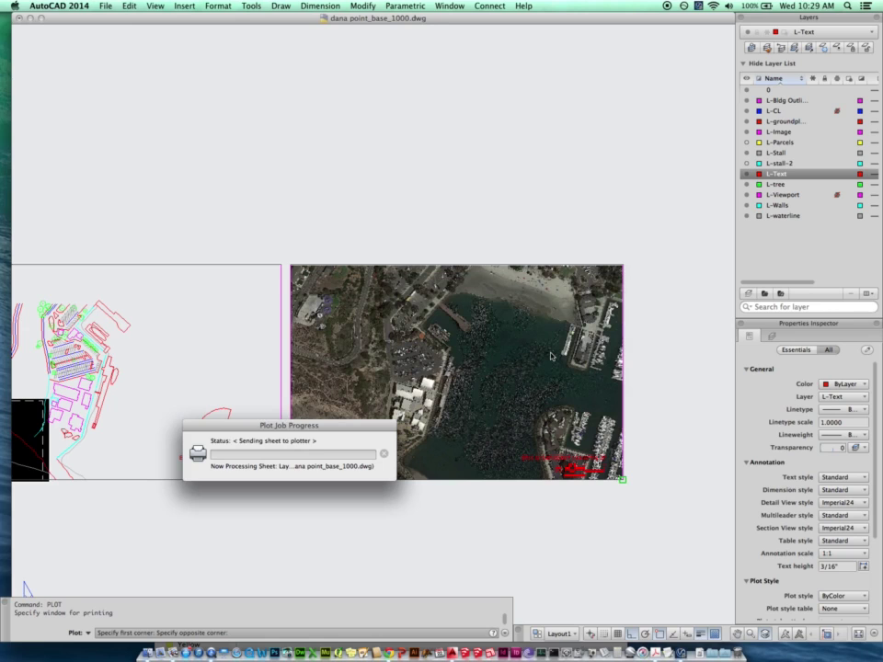
Switch to Finder, locate cad-AERIAL_50sc.pdf in a list view of the Desktop folder, and return to the AutoCAD layout.
{"action": "left_click", "coordinate": [150, 652]}
{"action": "key", "text": "super+n"}
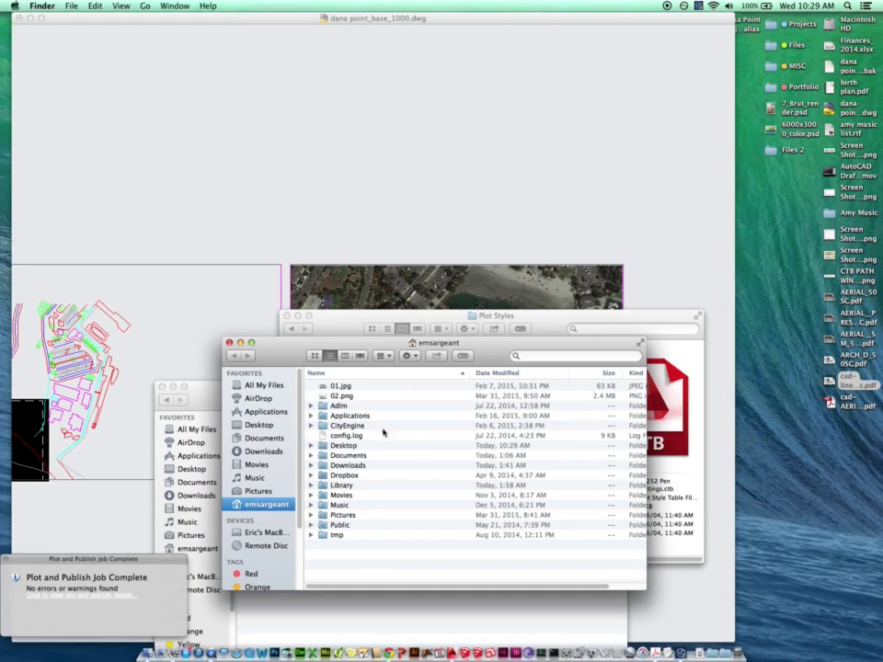
{"action": "left_click", "coordinate": [259, 425]}
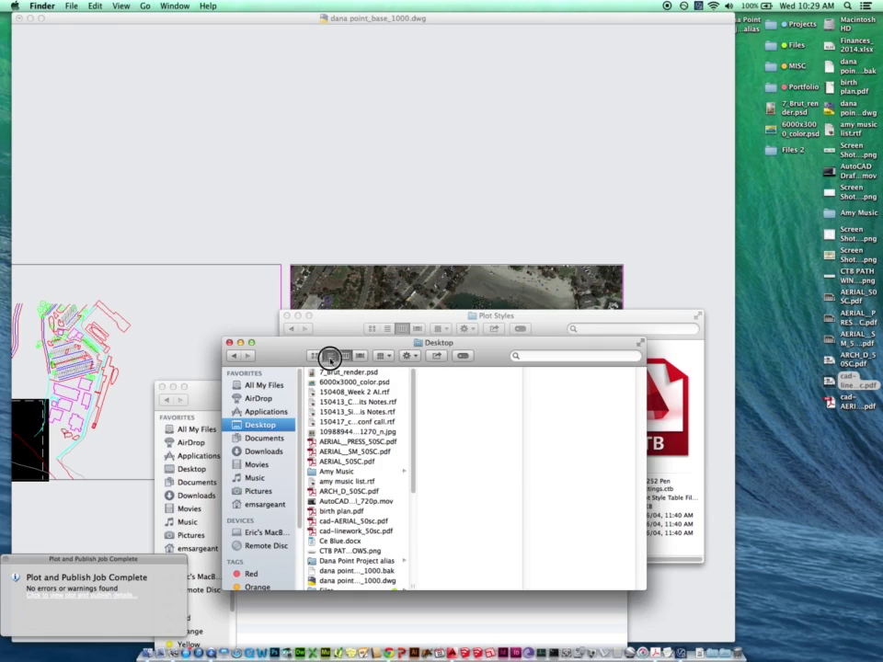
{"action": "left_click", "coordinate": [330, 357]}
{"action": "left_click", "coordinate": [552, 386]}
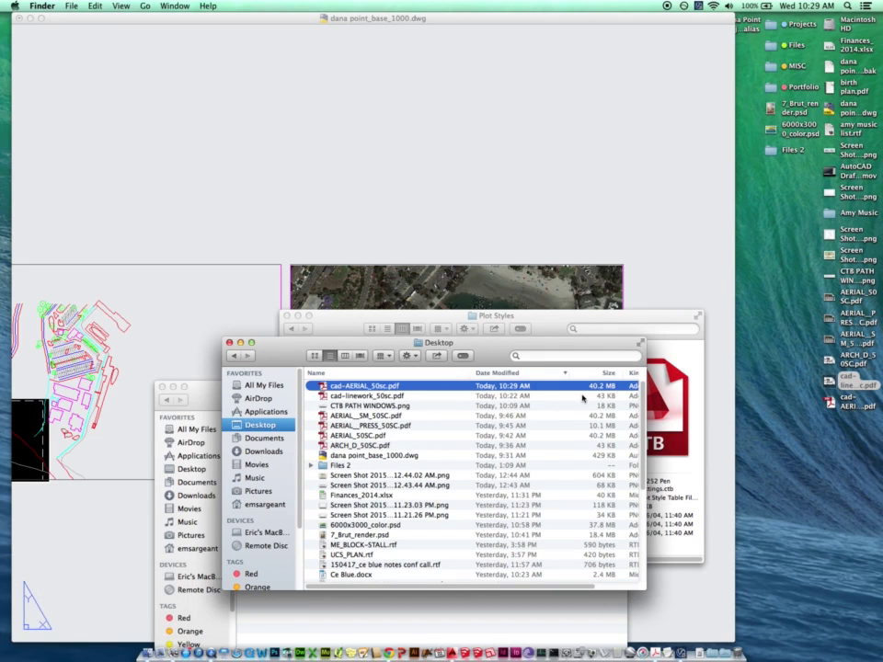
{"action": "left_click", "coordinate": [501, 212]}
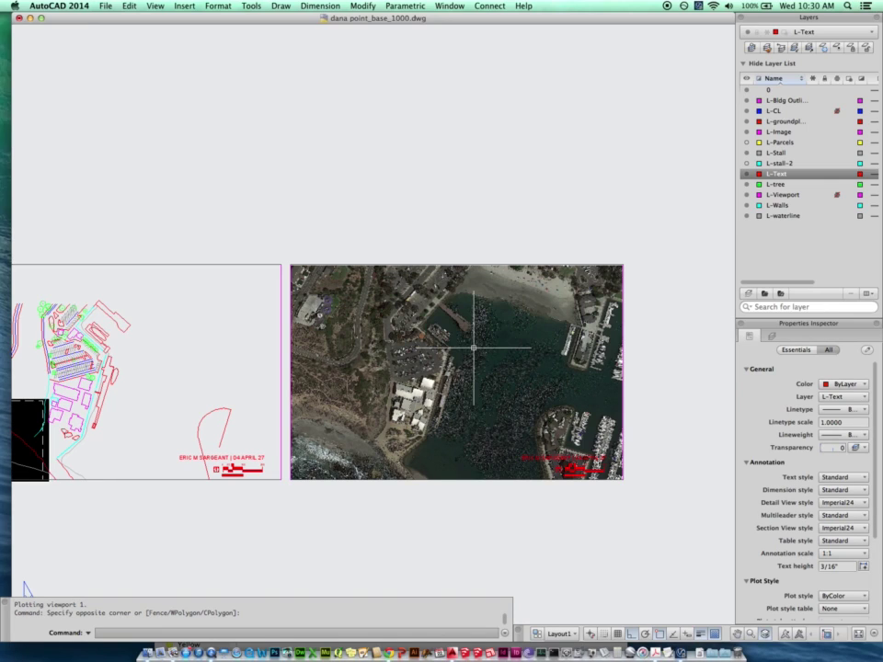
{"action": "scroll", "coordinate": [519, 405], "scroll_direction": "up", "scroll_amount": 2}
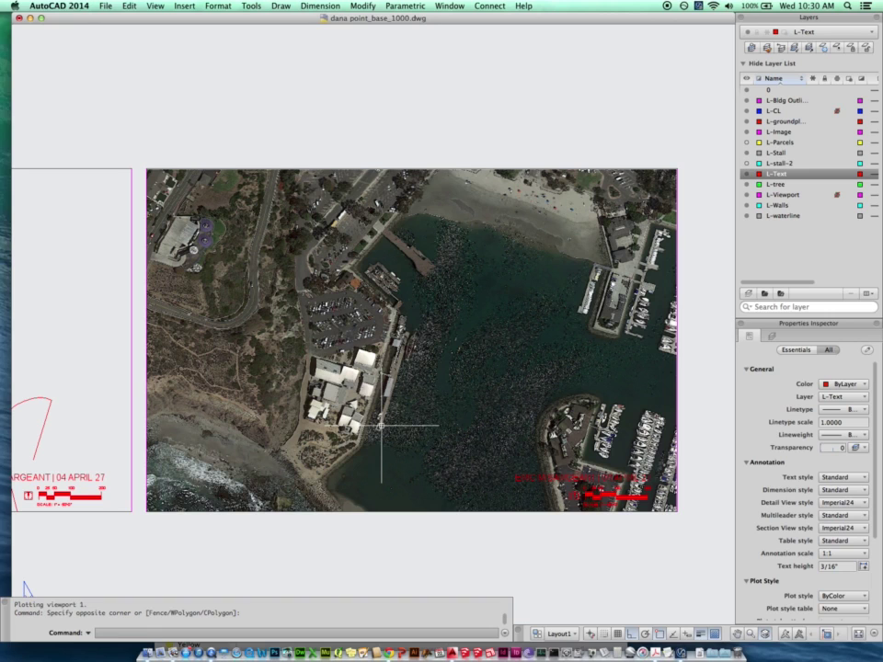
Open cad-linework_50sc.pdf and cad-AERIAL_50sc.pdf from the Desktop folder in Finder to compare the two plots.
{"action": "left_click", "coordinate": [150, 653]}
{"action": "left_click", "coordinate": [366, 395]}
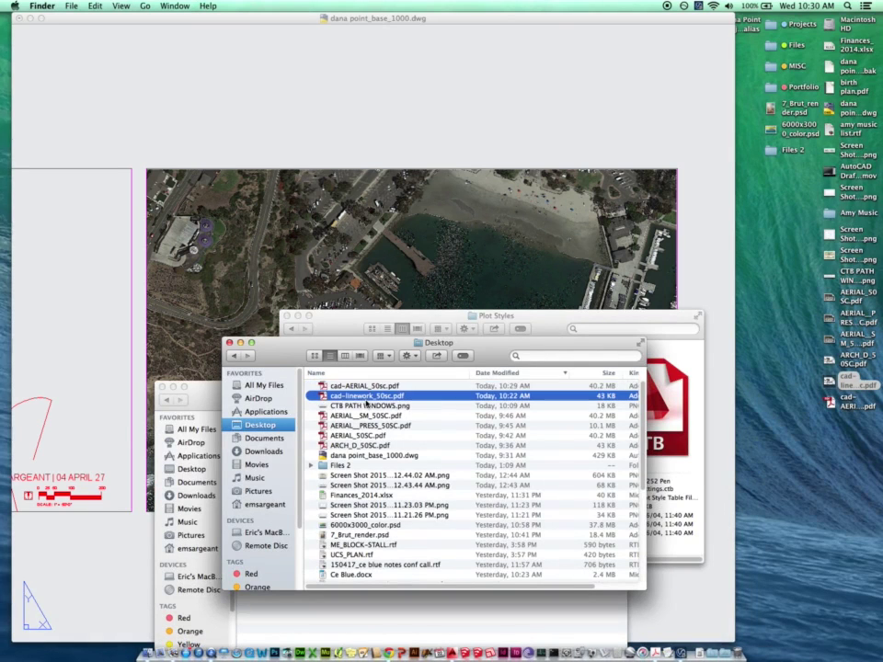
{"action": "double_click", "coordinate": [366, 396]}
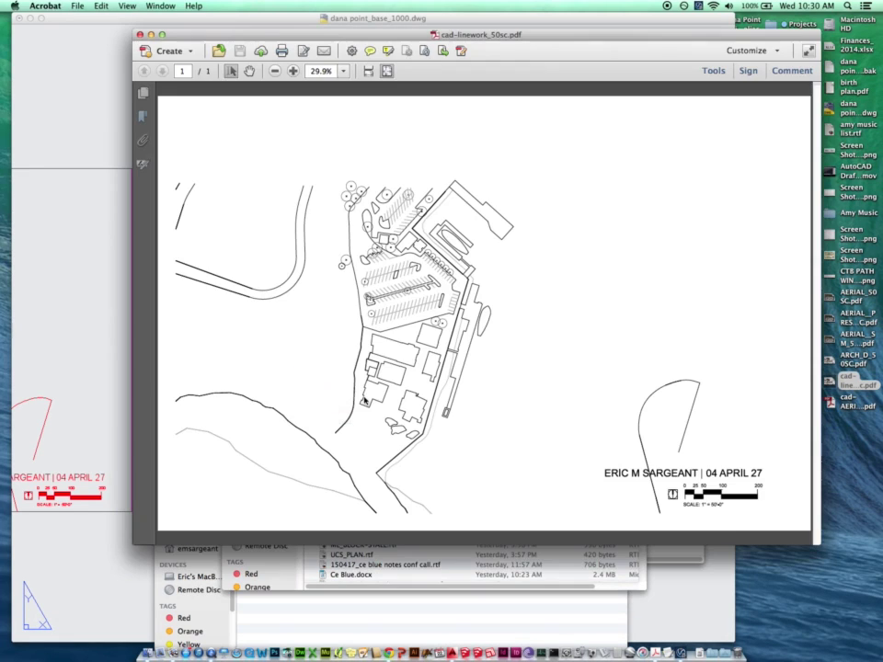
{"action": "left_click", "coordinate": [304, 591]}
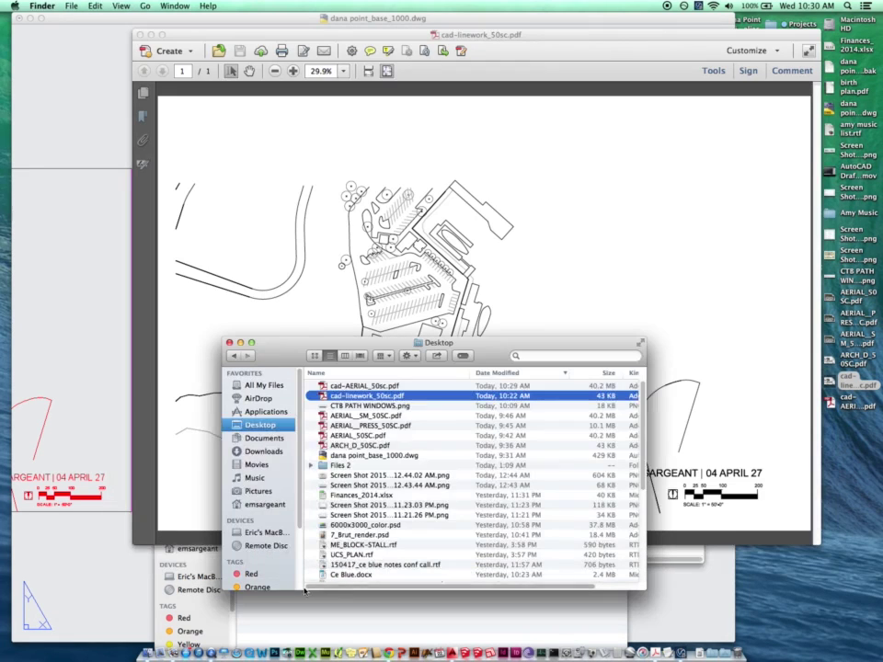
{"action": "double_click", "coordinate": [366, 386]}
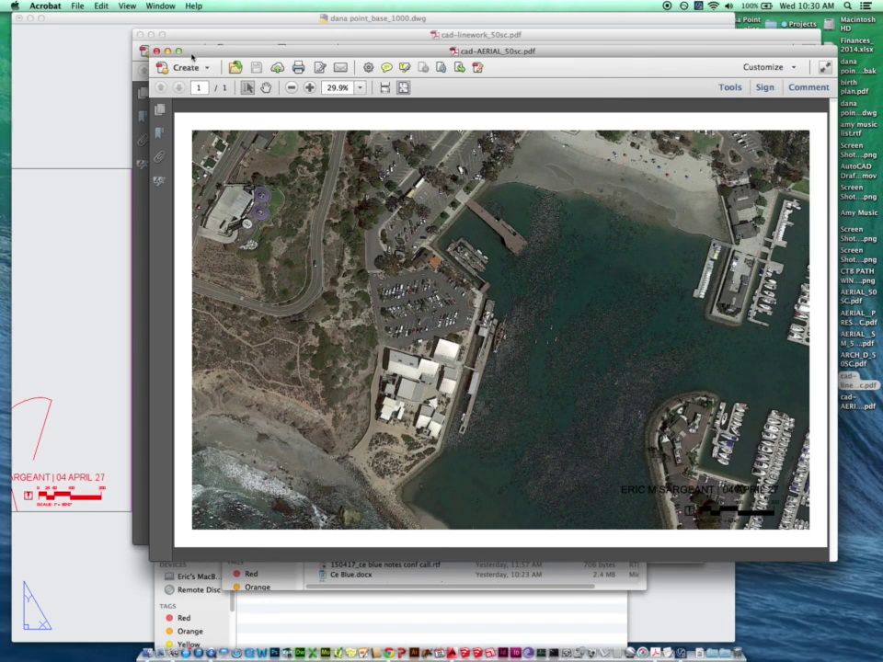
{"action": "left_click_drag", "start_coordinate": [158, 51], "coordinate": [177, 90]}
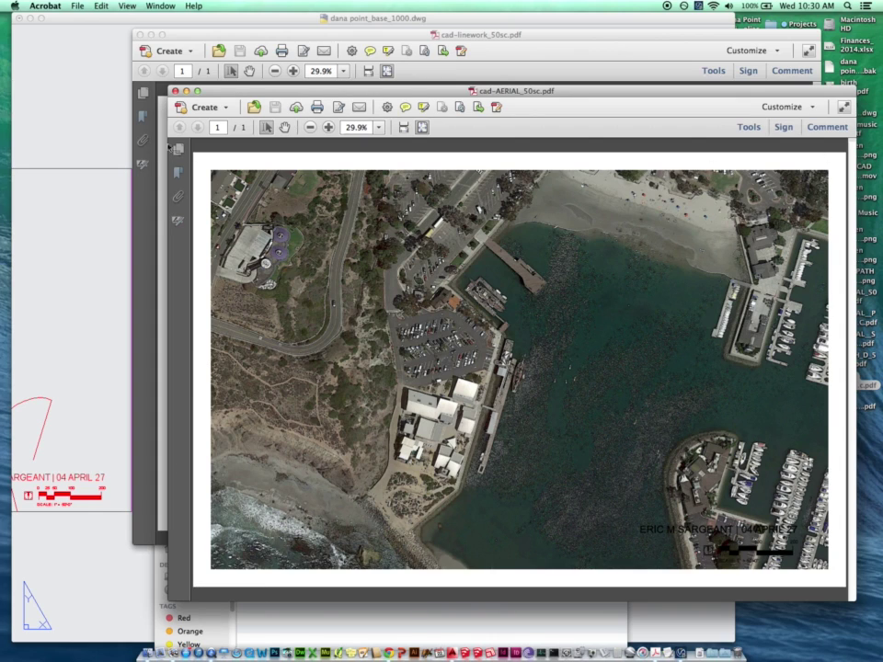
Close both plotted PDFs and switch back to the AutoCAD drawing.
{"action": "left_click", "coordinate": [175, 93]}
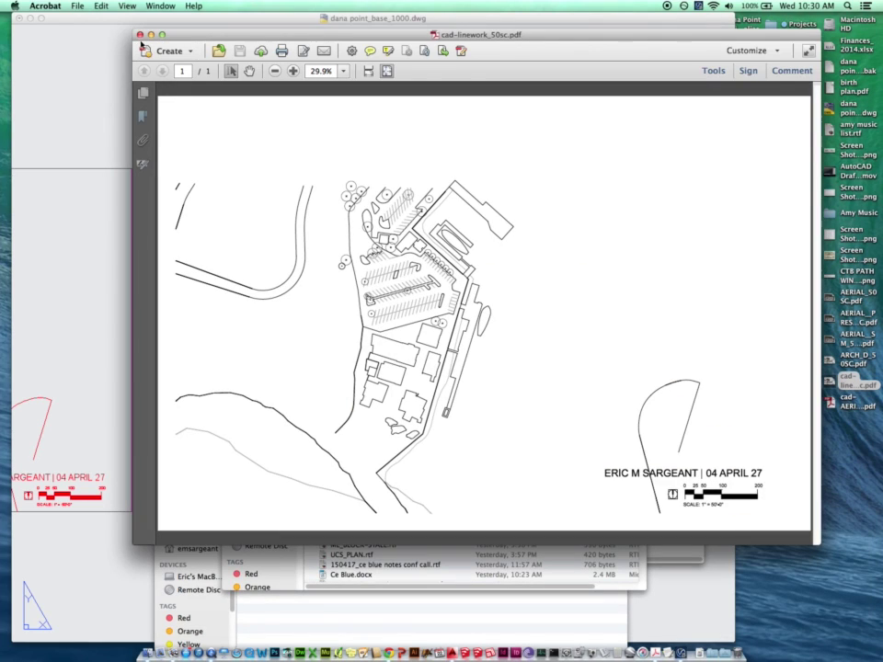
{"action": "left_click", "coordinate": [140, 35]}
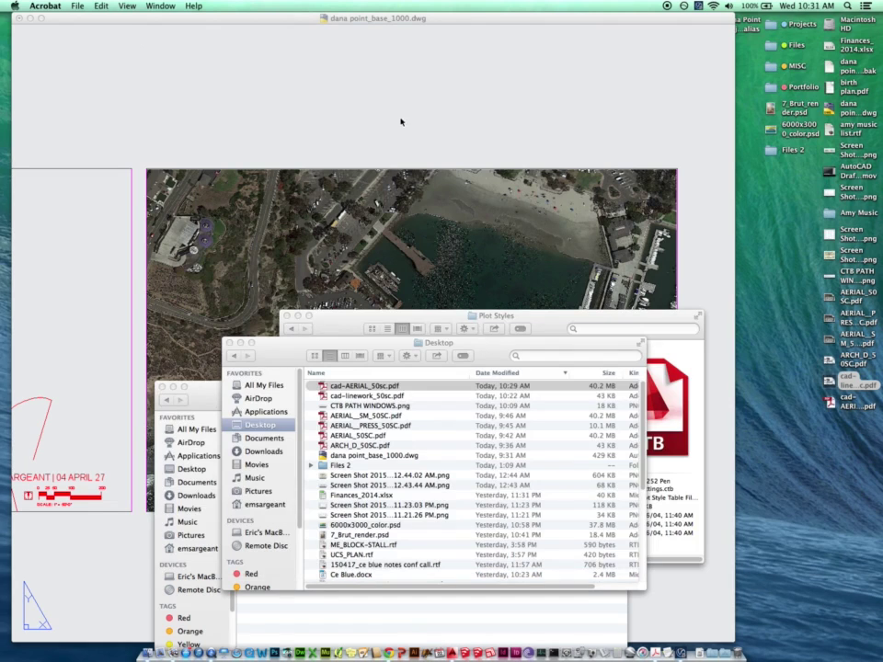
{"action": "left_click", "coordinate": [400, 121]}
{"action": "left_click", "coordinate": [473, 276]}
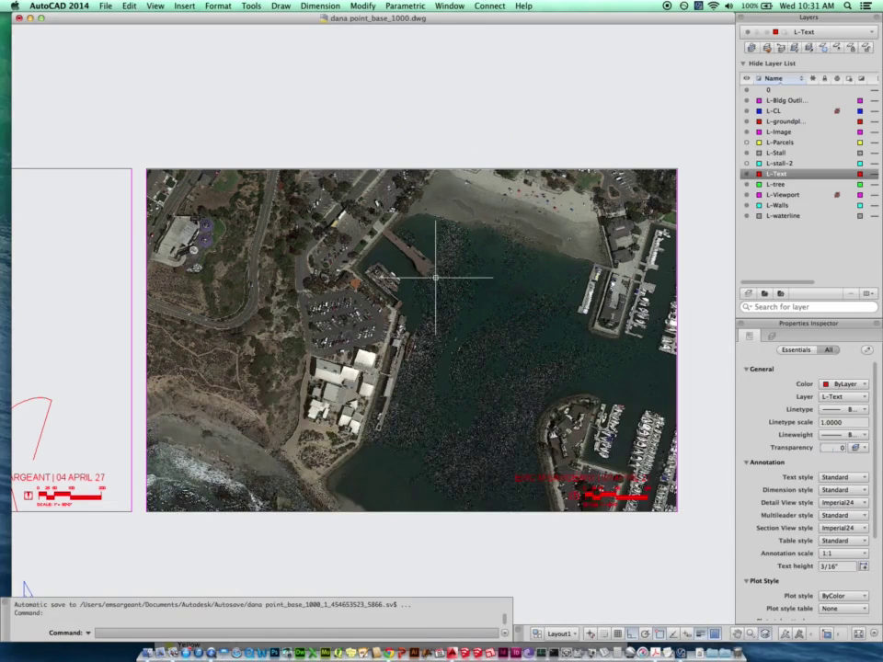
Enter the line-drawing viewport to check its layer freeze settings, and return to paper space.
{"action": "scroll", "coordinate": [388, 311], "scroll_direction": "down", "scroll_amount": 3}
{"action": "scroll", "coordinate": [381, 326], "scroll_direction": "left", "scroll_amount": 2}
{"action": "scroll", "coordinate": [381, 325], "scroll_direction": "left", "scroll_amount": 1}
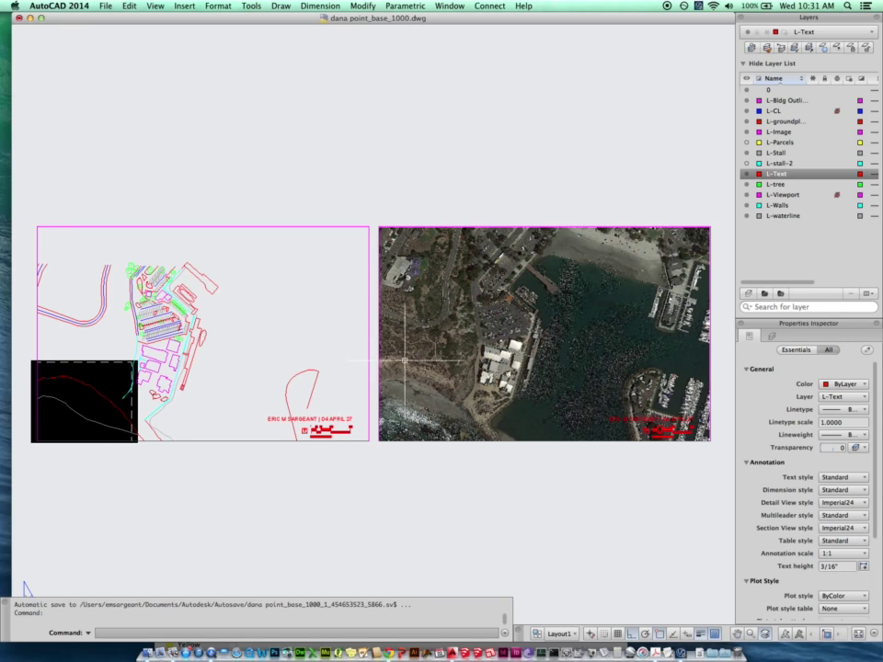
{"action": "double_click", "coordinate": [321, 379]}
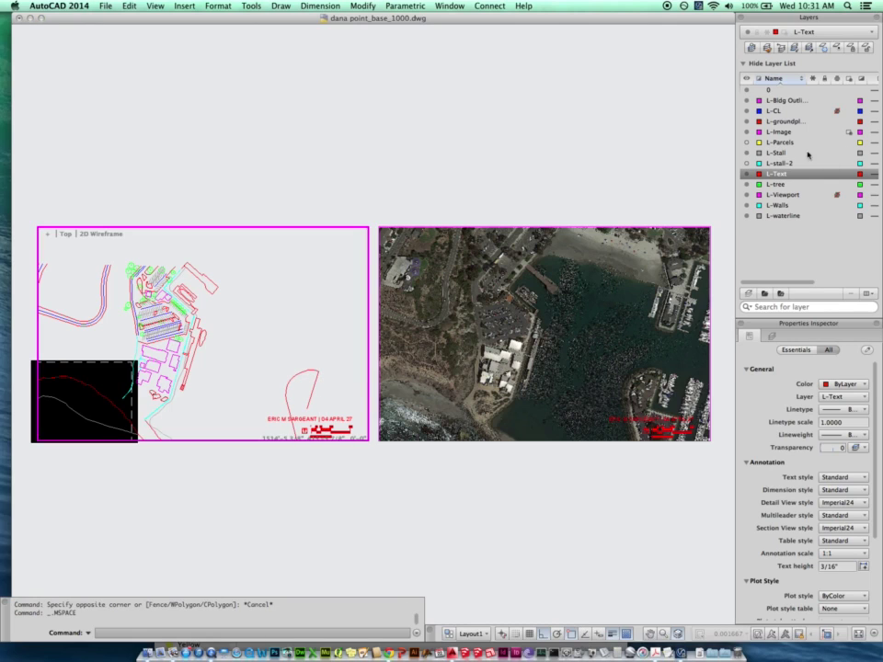
{"action": "double_click", "coordinate": [350, 213]}
Inspect the line-drawing viewport's display lock property and the aerial viewport's layer freeze settings, ending in paper space.
{"action": "left_click_drag", "start_coordinate": [350, 212], "coordinate": [26, 589]}
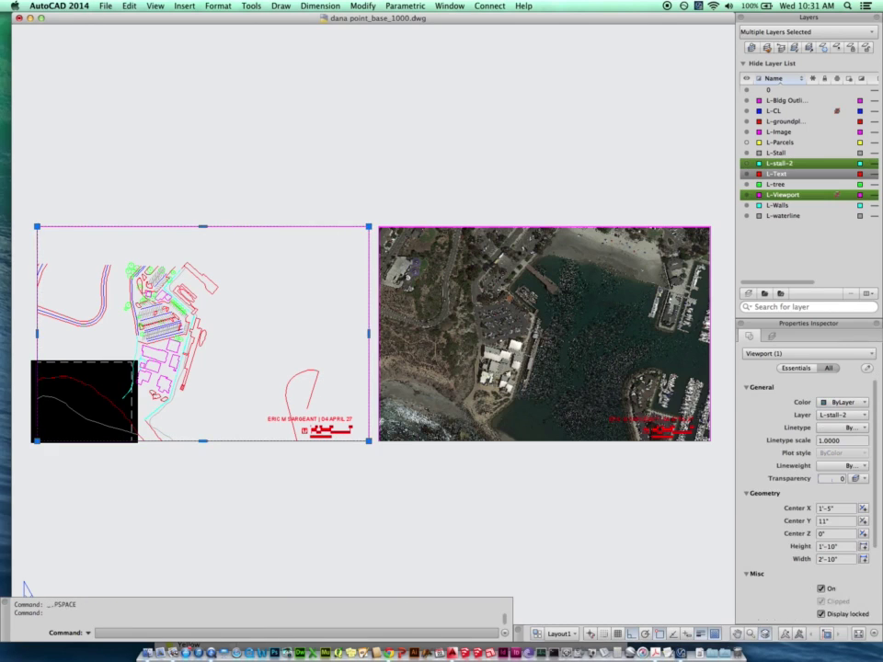
{"action": "scroll", "coordinate": [817, 613], "scroll_direction": "down", "scroll_amount": 3}
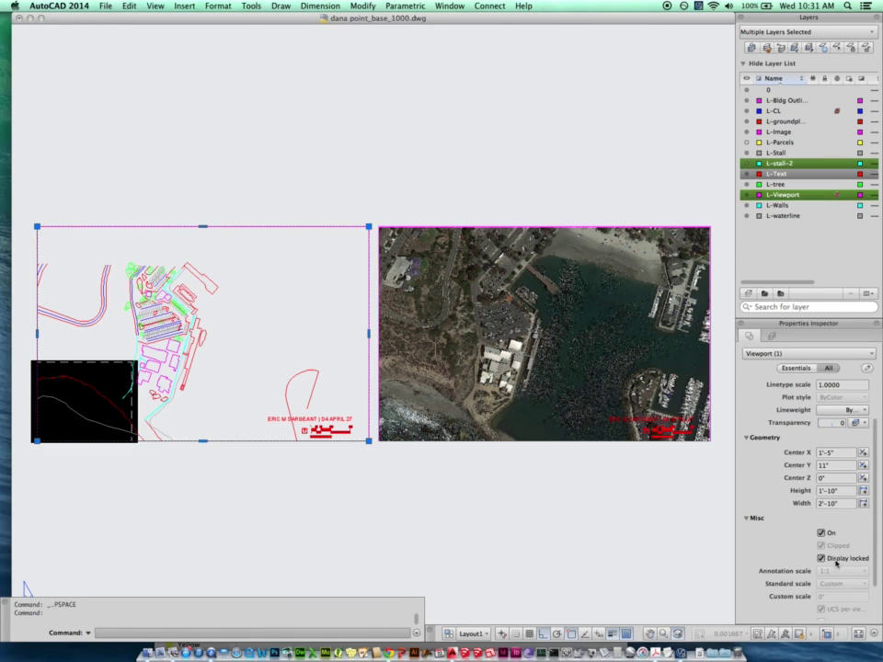
{"action": "left_click", "coordinate": [596, 498]}
{"action": "key", "text": "Escape"}
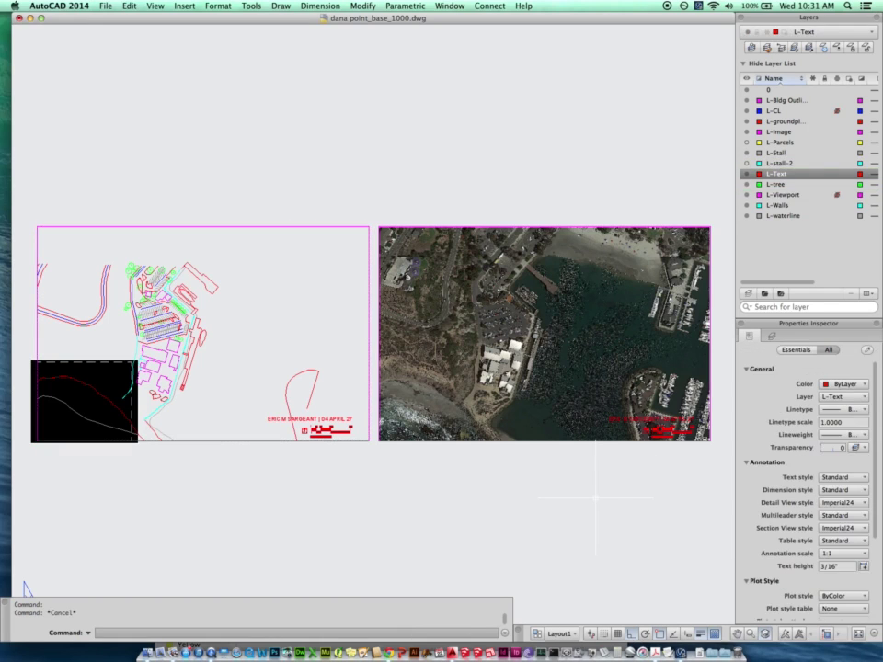
{"action": "double_click", "coordinate": [521, 398]}
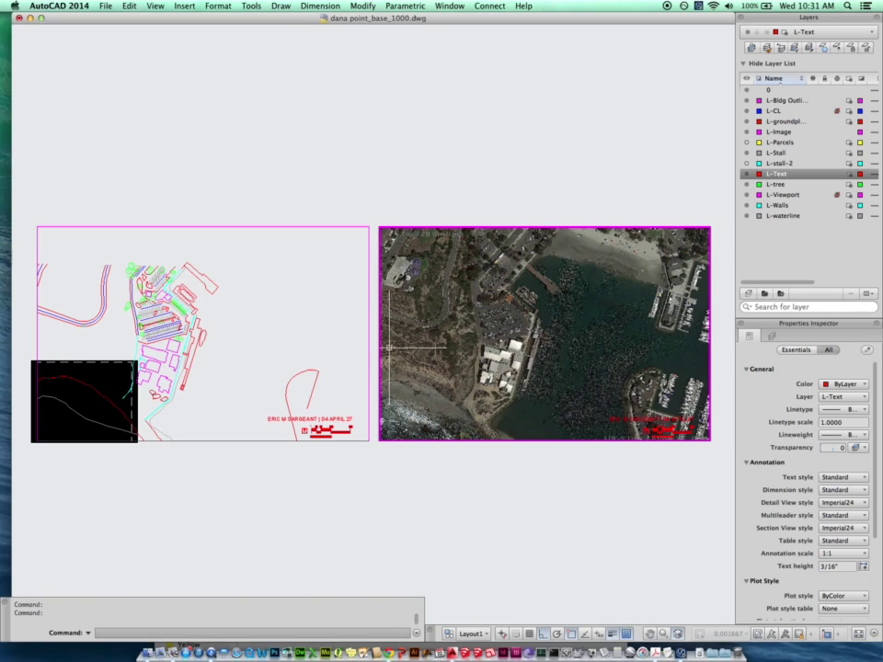
{"action": "double_click", "coordinate": [389, 471]}
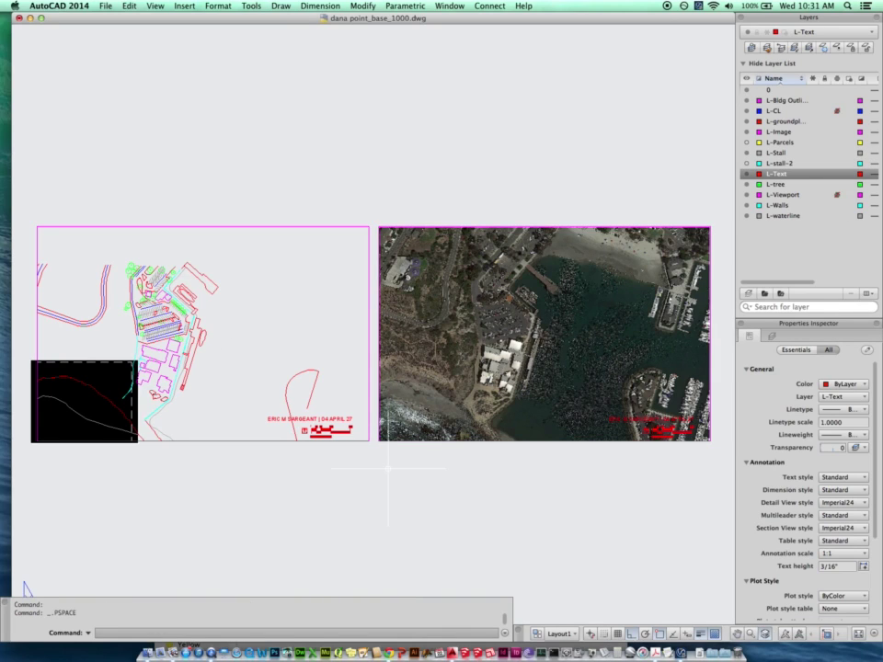